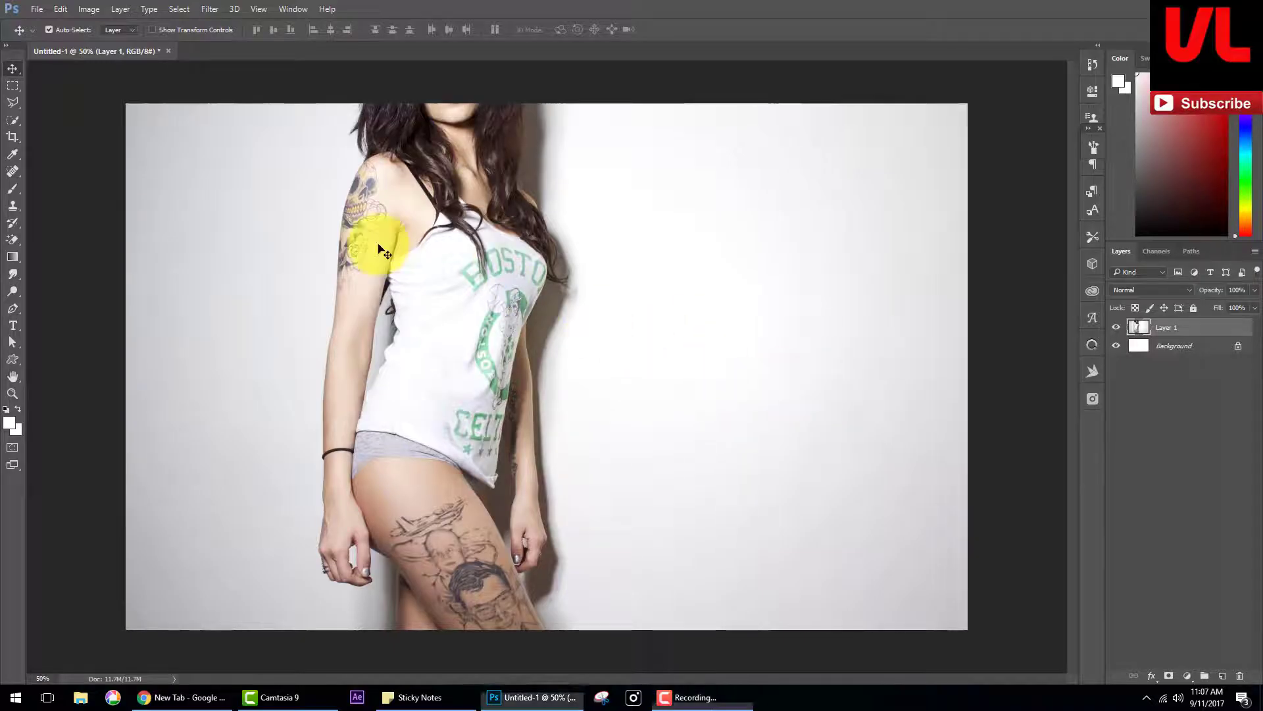
- Zoom in and pan between the upper-arm tattoo and the thigh tattoo
{"action": "key", "text": "ctrl+plus"}
{"action": "key", "text": "ctrl+plus"}
{"action": "left_click_drag", "start_coordinate": [331, 217], "coordinate": [578, 456]}
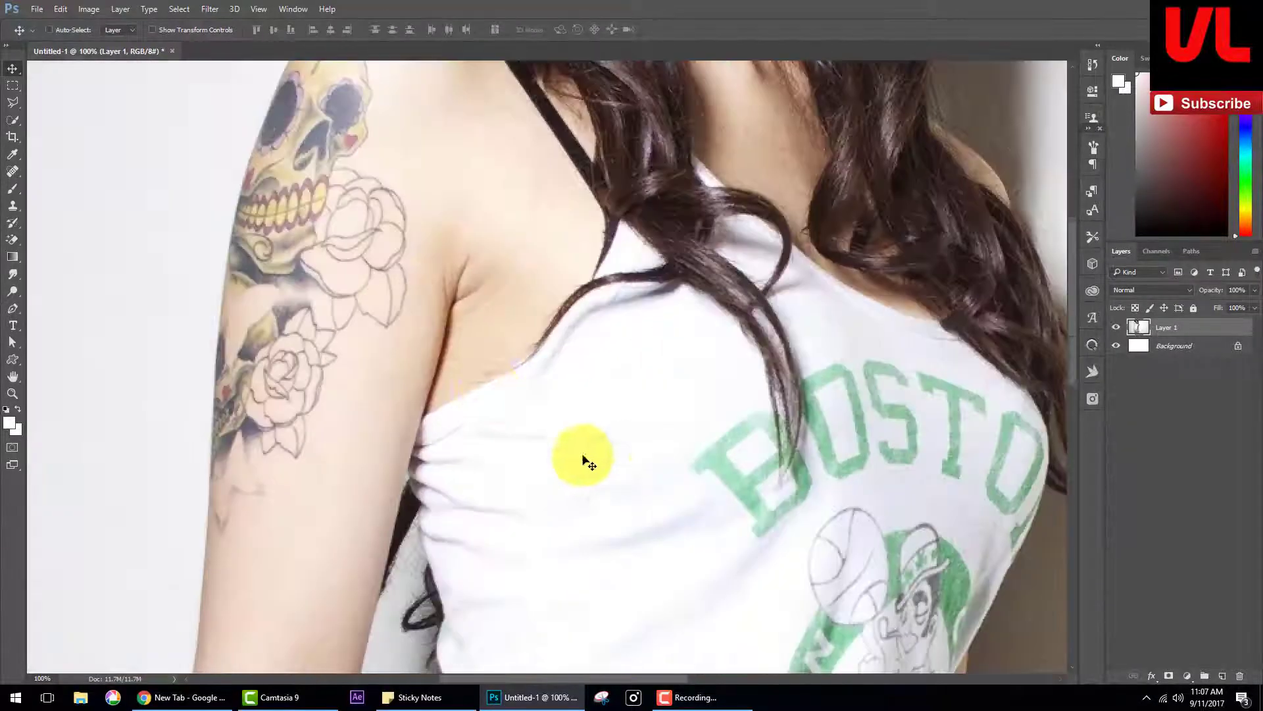
{"action": "left_click_drag", "start_coordinate": [432, 333], "coordinate": [524, 446]}
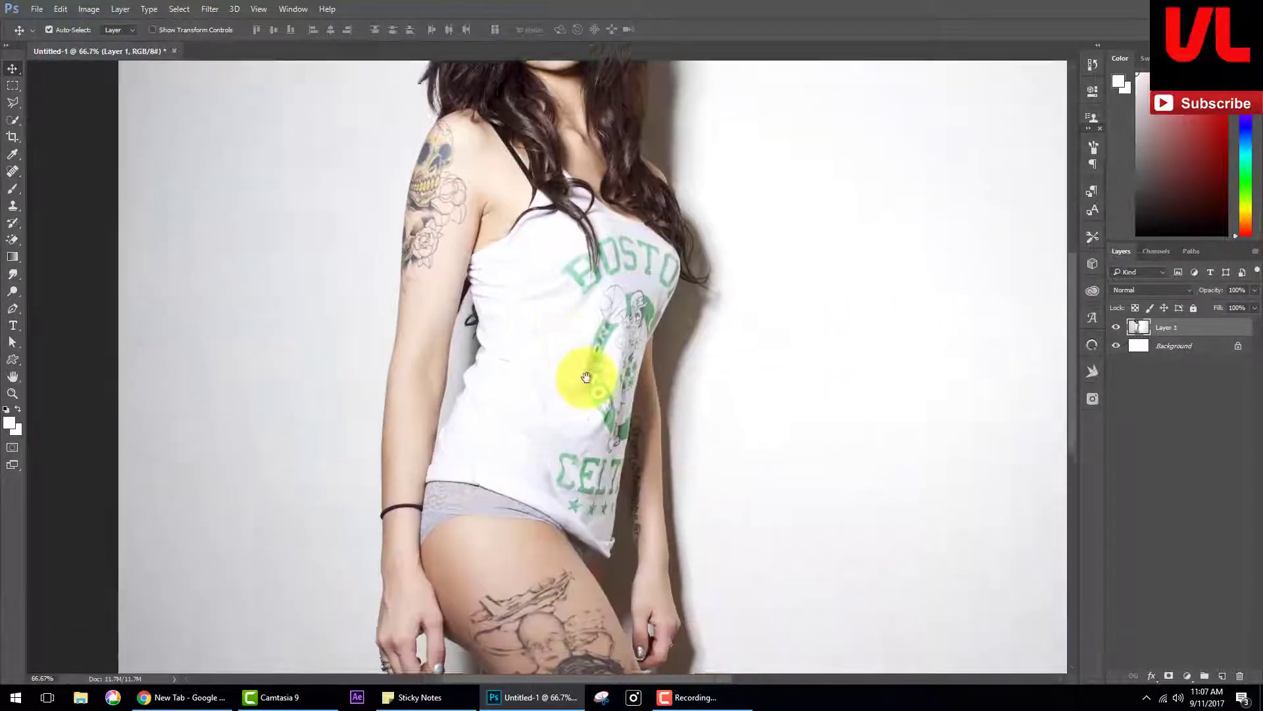
{"action": "left_click_drag", "start_coordinate": [594, 500], "coordinate": [536, 235]}
{"action": "left_click_drag", "start_coordinate": [583, 541], "coordinate": [581, 470]}
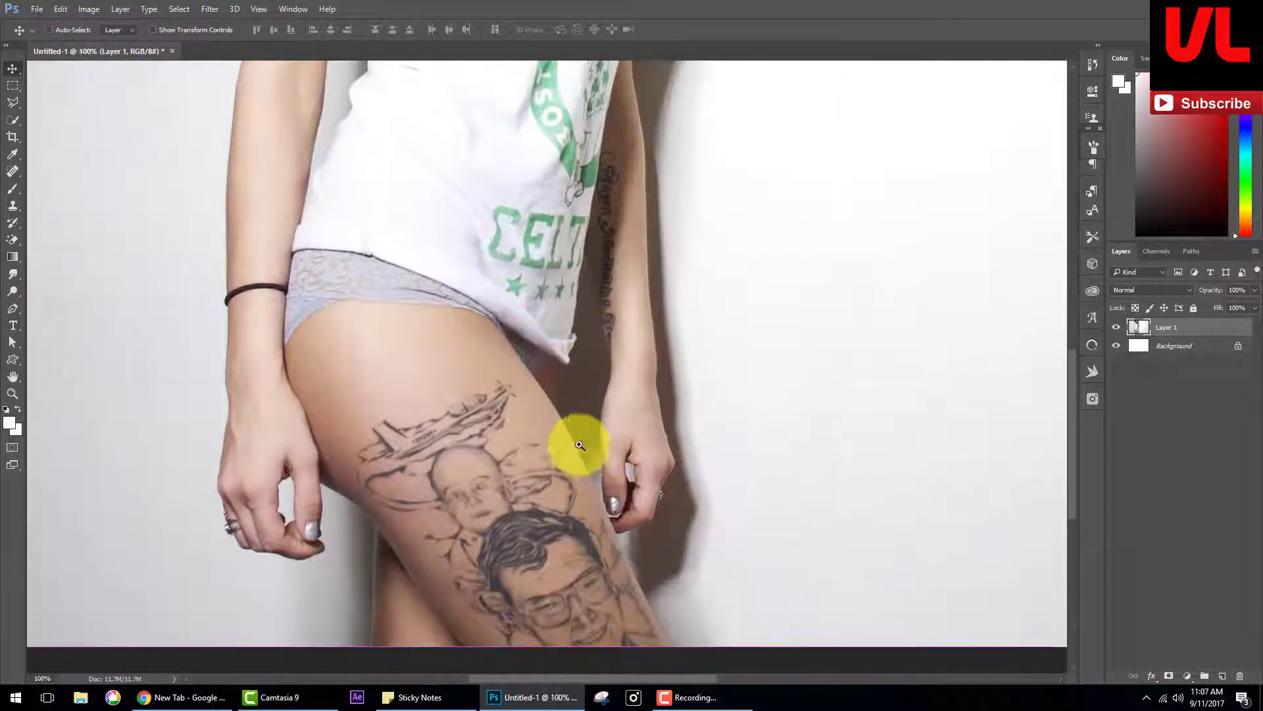
- Zoom out to the whole figure, then zoom back in centred on the skull-and-roses upper-arm tattoo
{"action": "key", "text": "ctrl+minus"}
{"action": "left_click_drag", "start_coordinate": [584, 339], "coordinate": [556, 453]}
{"action": "key", "text": "ctrl+minus"}
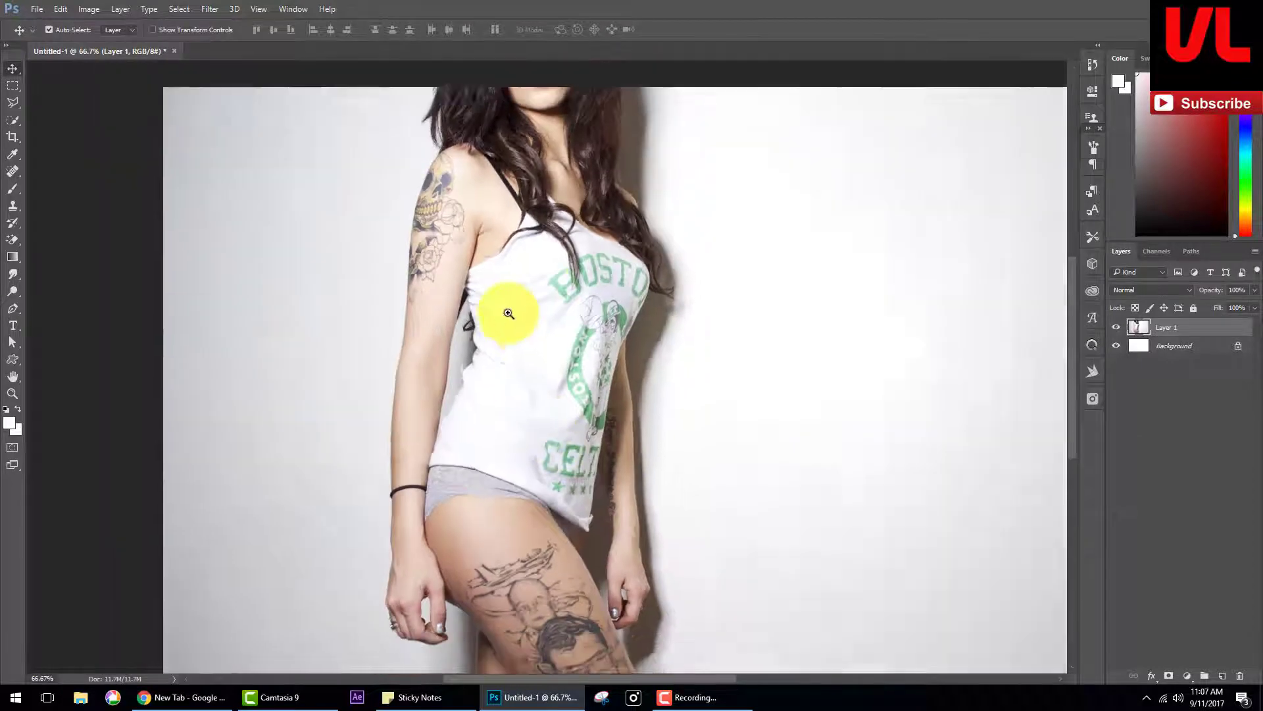
{"action": "key", "text": "ctrl+plus"}
{"action": "key", "text": "ctrl+plus"}
{"action": "left_click_drag", "start_coordinate": [604, 523], "coordinate": [611, 537]}
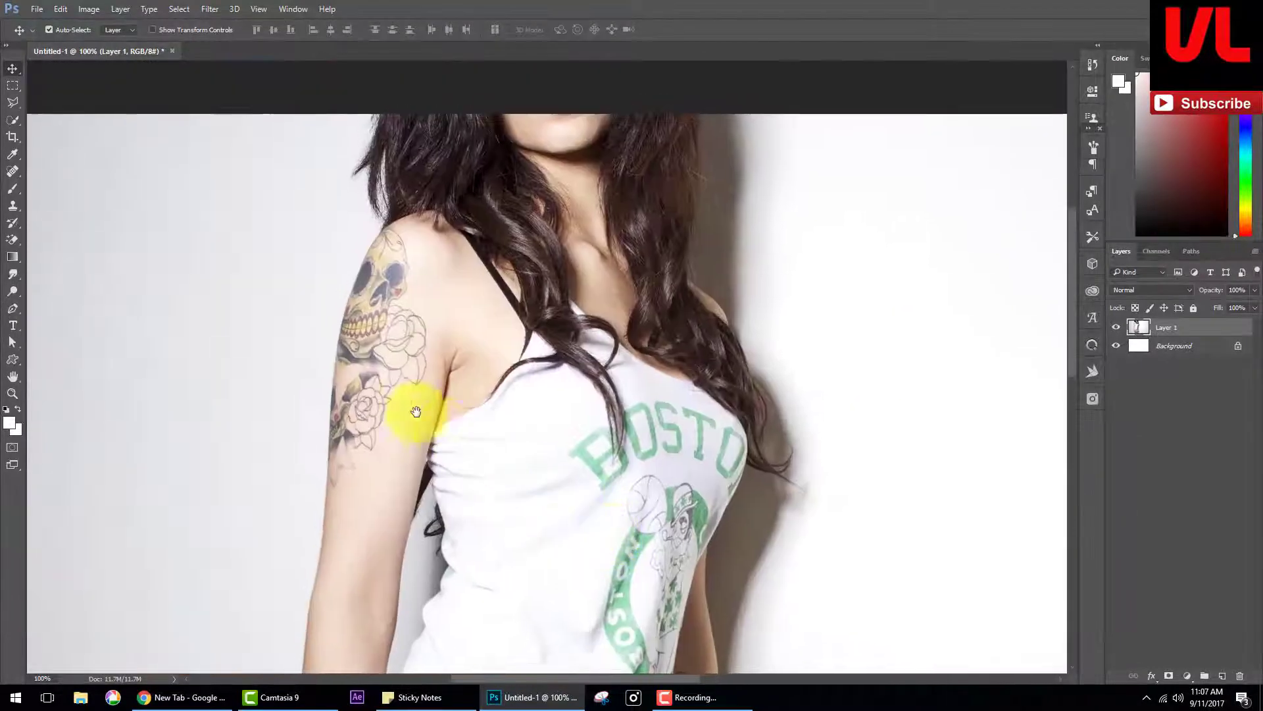
{"action": "left_click", "coordinate": [13, 119]}
- Quick-select the tattooed upper arm and add an empty layer above the photo
{"action": "mouse_move", "coordinate": [417, 338]}
{"action": "left_mouse_down"}
{"action": "mouse_move", "coordinate": [375, 369]}
{"action": "mouse_move", "coordinate": [358, 403]}
{"action": "mouse_move", "coordinate": [381, 268]}
{"action": "mouse_move", "coordinate": [350, 460]}
{"action": "mouse_move", "coordinate": [431, 485]}
{"action": "mouse_move", "coordinate": [350, 423]}
{"action": "mouse_move", "coordinate": [378, 332]}
{"action": "left_mouse_up"}
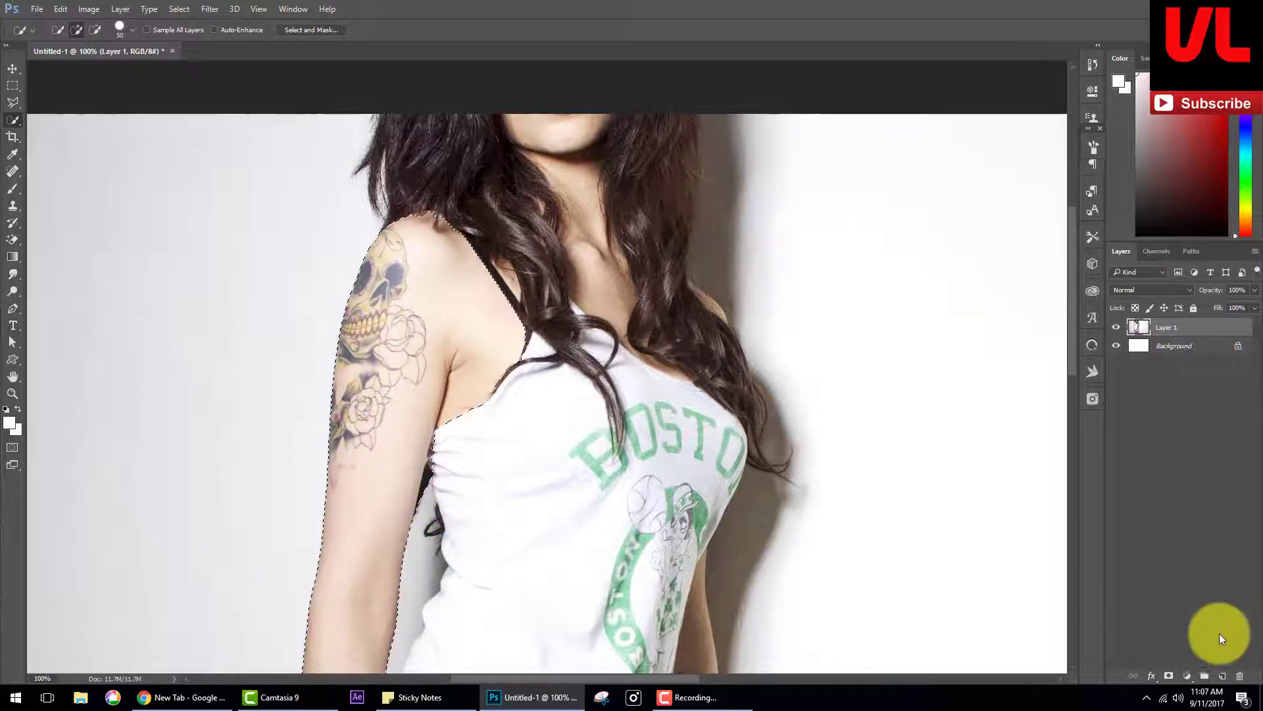
{"action": "left_click", "coordinate": [1221, 675]}
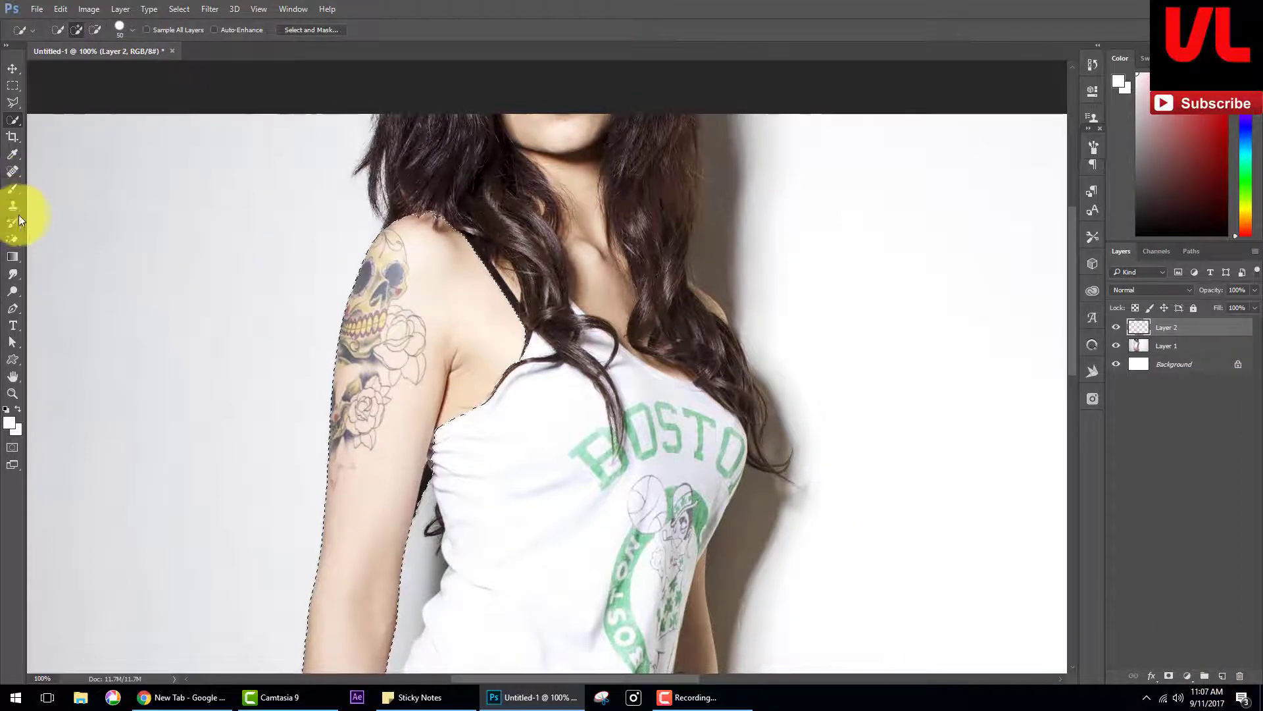
{"action": "left_click", "coordinate": [12, 171]}
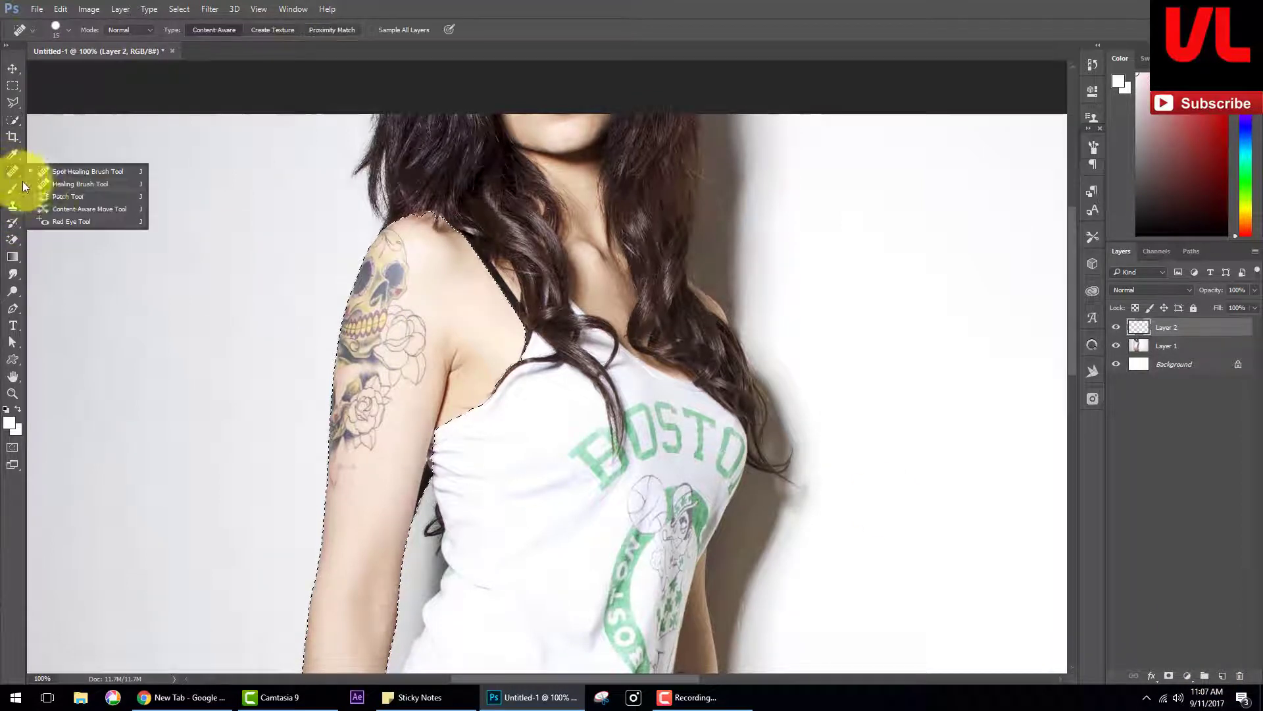
{"action": "left_click", "coordinate": [70, 172]}
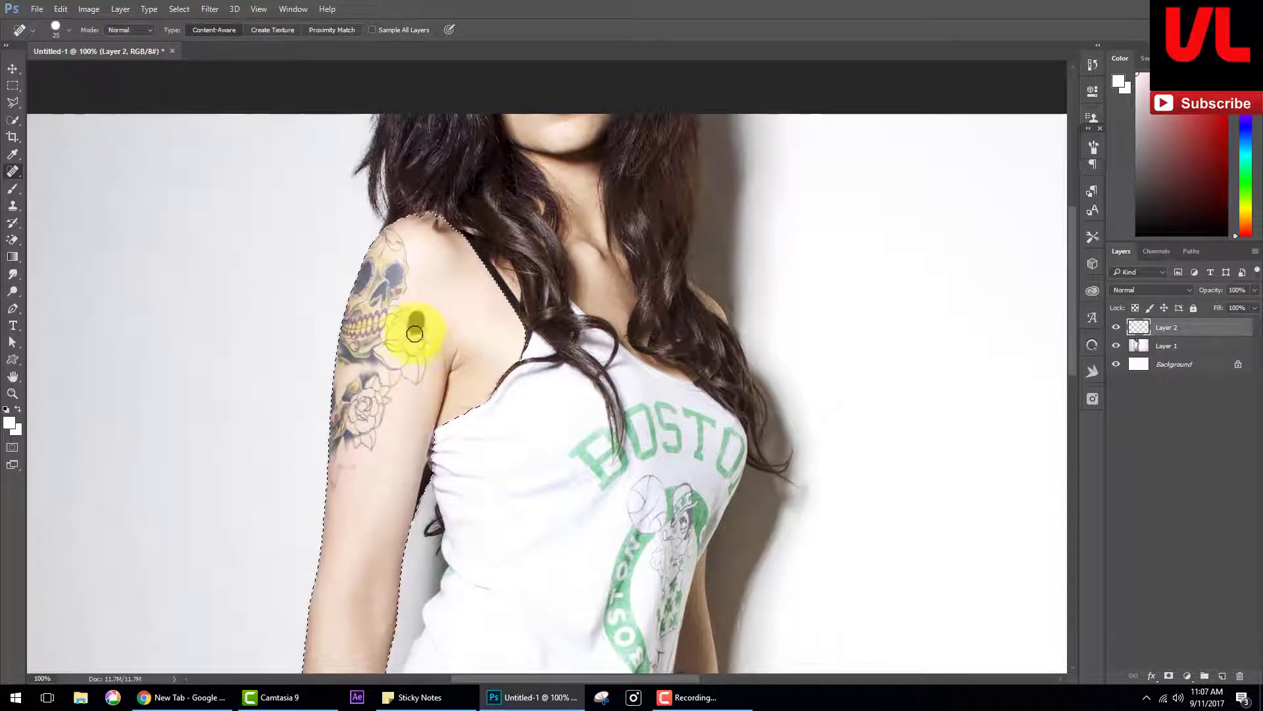
- Spot-heal the first patches of the arm tattoo in Normal mode, sampling all layers
{"action": "left_click_drag", "start_coordinate": [415, 334], "coordinate": [409, 306]}
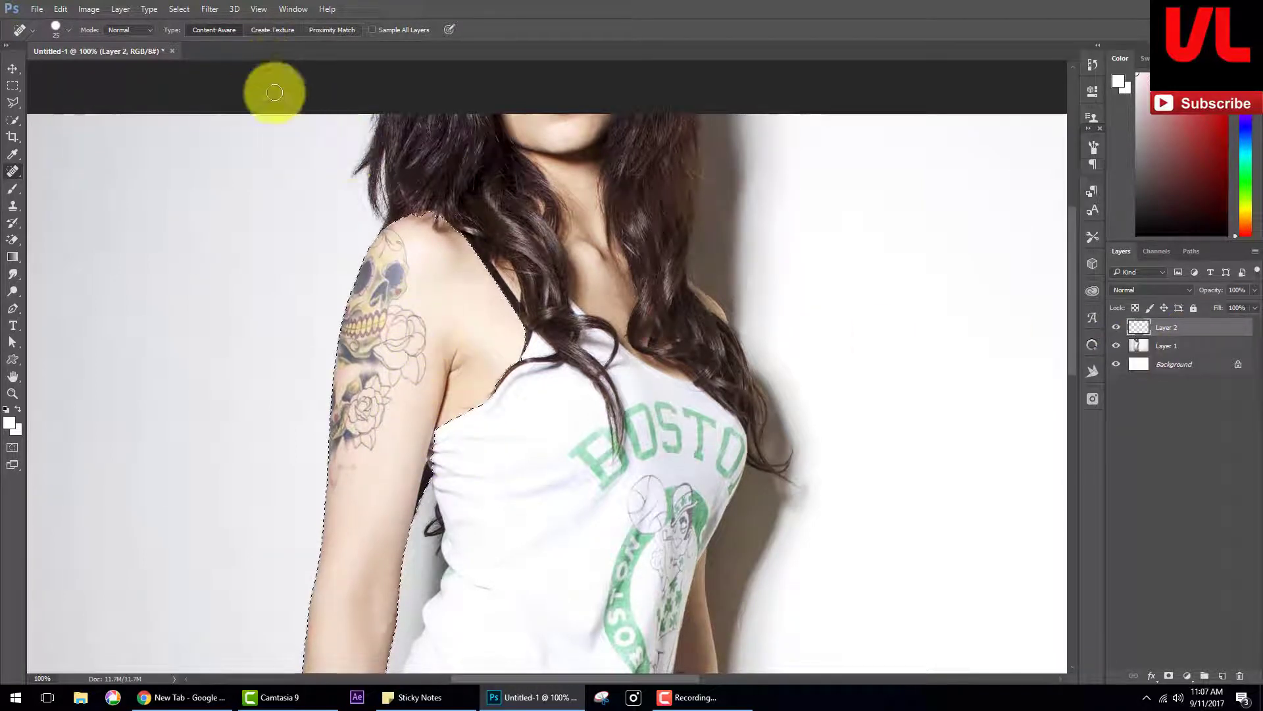
{"action": "left_click", "coordinate": [150, 27]}
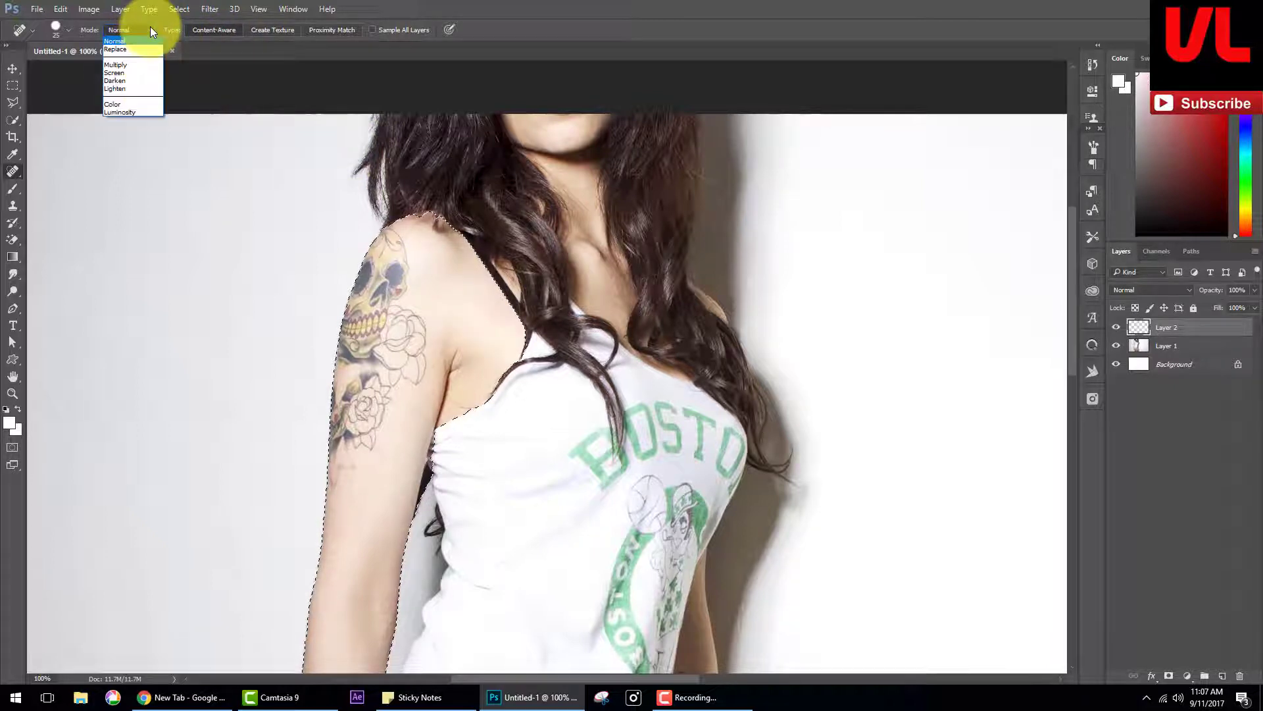
{"action": "left_click", "coordinate": [150, 28]}
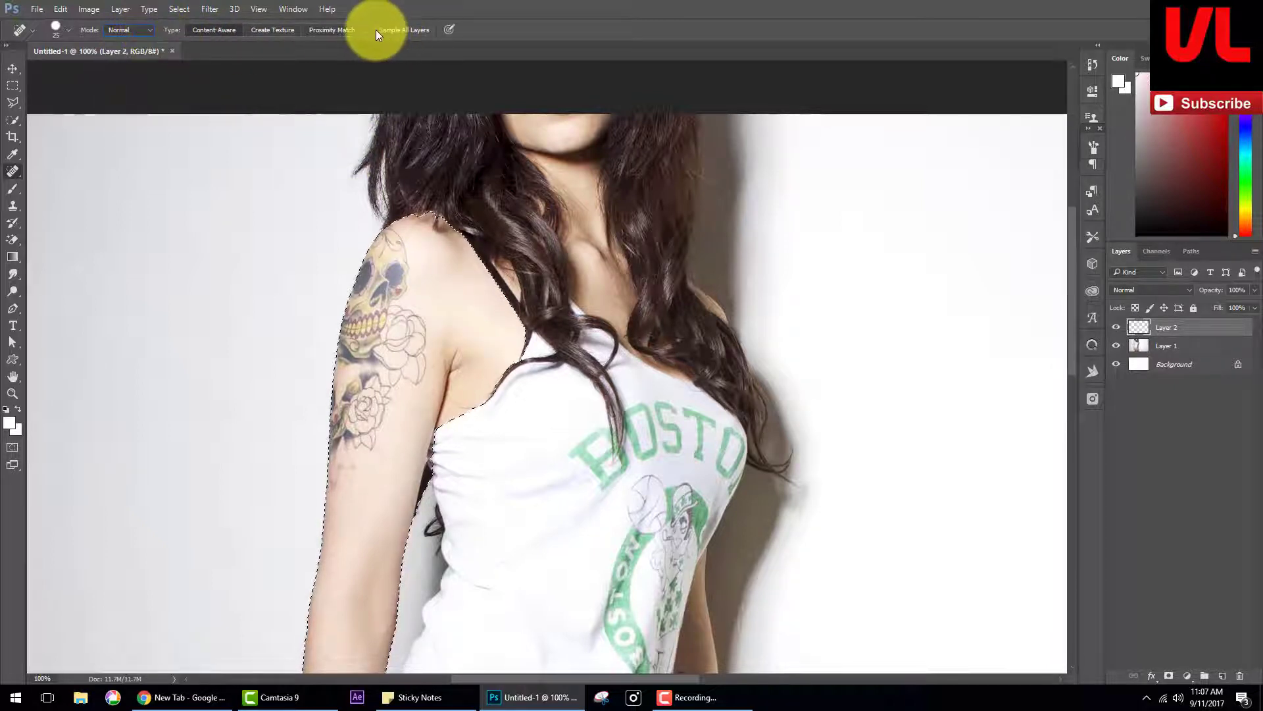
{"action": "left_click_drag", "start_coordinate": [415, 366], "coordinate": [420, 283]}
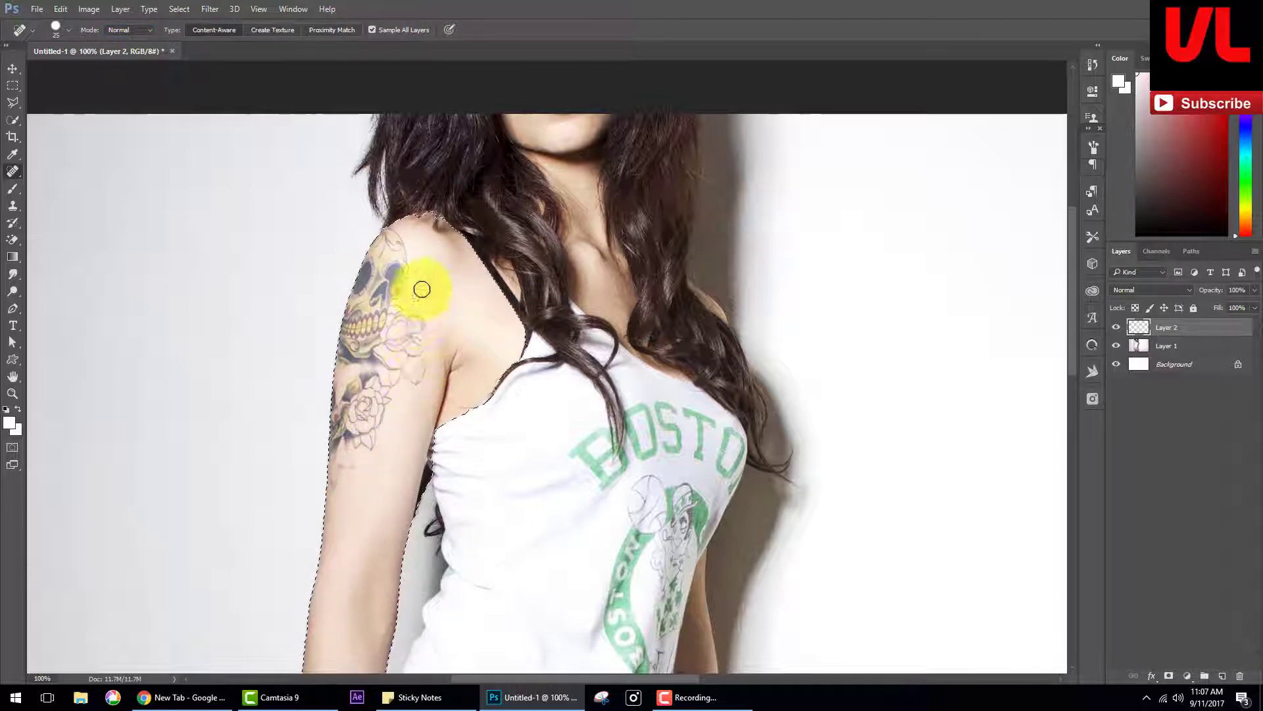
- Spot-heal the skull and roses across the upper arm and shoulder with an enlarged brush
{"action": "mouse_move", "coordinate": [411, 355]}
{"action": "left_mouse_down"}
{"action": "mouse_move", "coordinate": [418, 316]}
{"action": "mouse_move", "coordinate": [418, 359]}
{"action": "mouse_move", "coordinate": [401, 355]}
{"action": "mouse_move", "coordinate": [418, 361]}
{"action": "mouse_move", "coordinate": [394, 389]}
{"action": "mouse_move", "coordinate": [395, 324]}
{"action": "mouse_move", "coordinate": [417, 305]}
{"action": "mouse_move", "coordinate": [372, 316]}
{"action": "mouse_move", "coordinate": [394, 333]}
{"action": "mouse_move", "coordinate": [406, 254]}
{"action": "mouse_move", "coordinate": [366, 310]}
{"action": "mouse_move", "coordinate": [375, 362]}
{"action": "mouse_move", "coordinate": [373, 338]}
{"action": "mouse_move", "coordinate": [381, 352]}
{"action": "mouse_move", "coordinate": [369, 367]}
{"action": "mouse_move", "coordinate": [376, 327]}
{"action": "mouse_move", "coordinate": [392, 367]}
{"action": "mouse_move", "coordinate": [352, 403]}
{"action": "mouse_move", "coordinate": [358, 361]}
{"action": "mouse_move", "coordinate": [374, 419]}
{"action": "mouse_move", "coordinate": [384, 403]}
{"action": "mouse_move", "coordinate": [361, 452]}
{"action": "mouse_move", "coordinate": [357, 421]}
{"action": "mouse_move", "coordinate": [336, 478]}
{"action": "mouse_move", "coordinate": [342, 445]}
{"action": "mouse_move", "coordinate": [358, 451]}
{"action": "mouse_move", "coordinate": [380, 404]}
{"action": "mouse_move", "coordinate": [338, 437]}
{"action": "mouse_move", "coordinate": [352, 423]}
{"action": "left_mouse_up"}
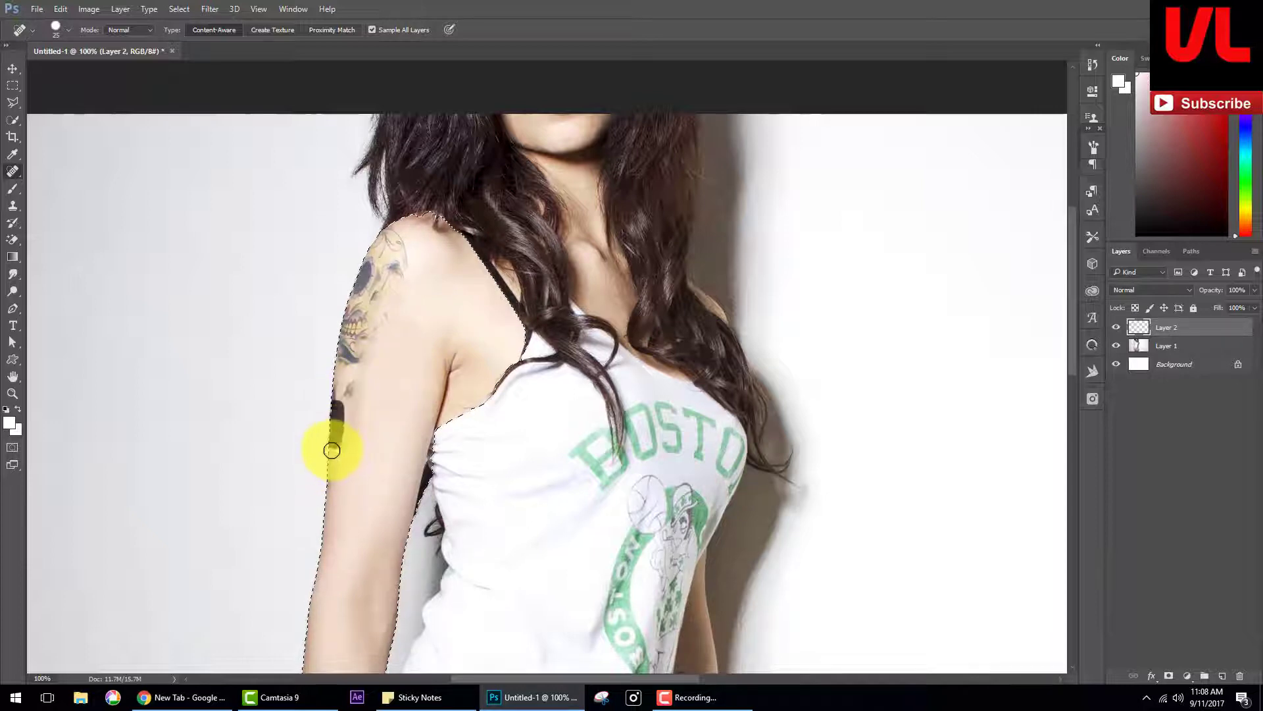
{"action": "left_click_drag", "start_coordinate": [365, 369], "coordinate": [360, 366]}
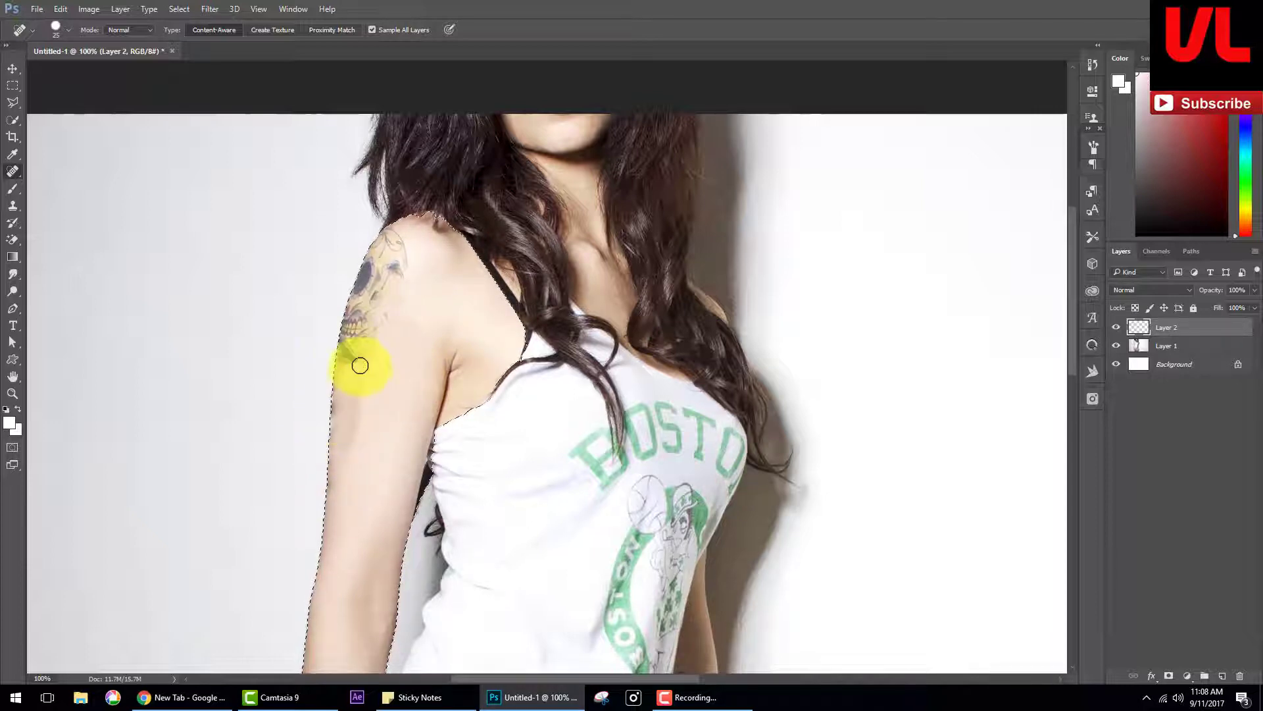
{"action": "left_click_drag", "start_coordinate": [381, 287], "coordinate": [361, 361]}
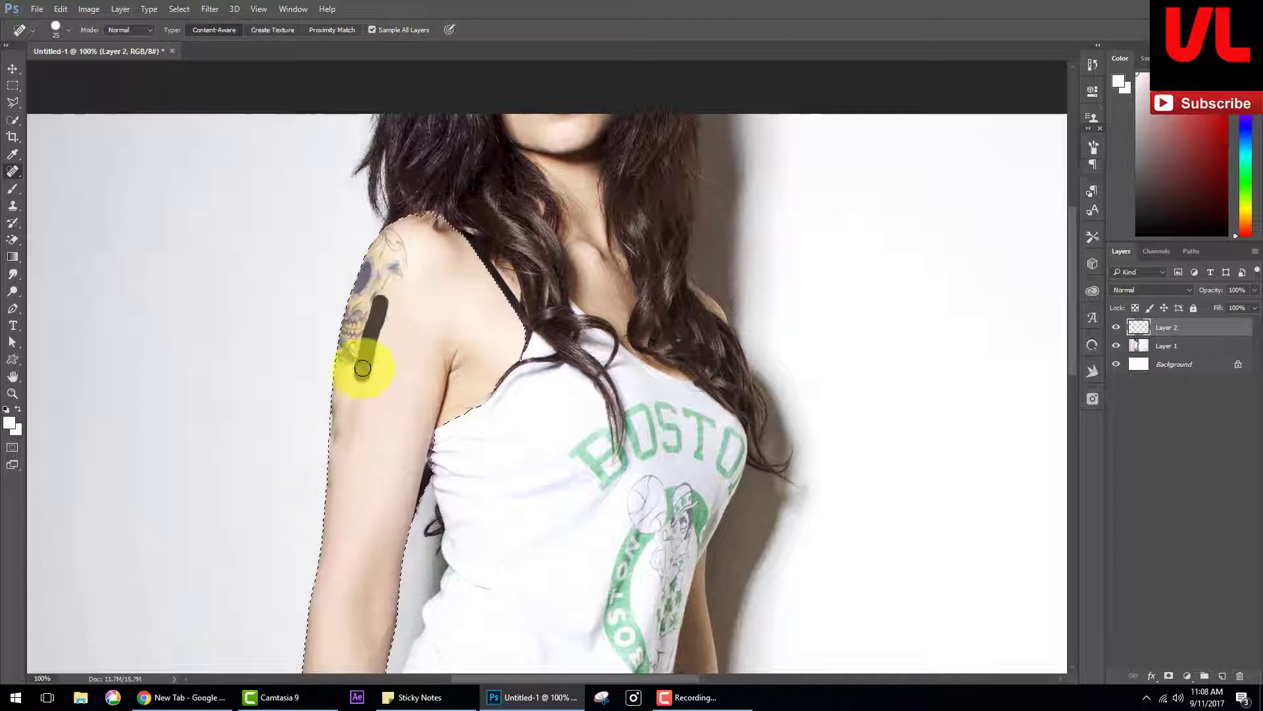
{"action": "key", "text": "bracketright"}
{"action": "key", "text": "bracketright"}
{"action": "key", "text": "bracketright"}
{"action": "mouse_move", "coordinate": [386, 294]}
{"action": "left_mouse_down"}
{"action": "mouse_move", "coordinate": [400, 284]}
{"action": "mouse_move", "coordinate": [367, 283]}
{"action": "mouse_move", "coordinate": [347, 340]}
{"action": "left_mouse_up"}
{"action": "mouse_move", "coordinate": [372, 253]}
{"action": "left_mouse_down"}
{"action": "mouse_move", "coordinate": [364, 336]}
{"action": "mouse_move", "coordinate": [331, 403]}
{"action": "left_mouse_up"}
{"action": "left_click_drag", "start_coordinate": [382, 302], "coordinate": [366, 335]}
{"action": "mouse_move", "coordinate": [375, 273]}
{"action": "left_mouse_down"}
{"action": "mouse_move", "coordinate": [362, 291]}
{"action": "mouse_move", "coordinate": [333, 267]}
{"action": "left_mouse_up"}
{"action": "mouse_move", "coordinate": [364, 372]}
{"action": "left_mouse_down"}
{"action": "mouse_move", "coordinate": [341, 400]}
{"action": "mouse_move", "coordinate": [352, 378]}
{"action": "left_mouse_up"}
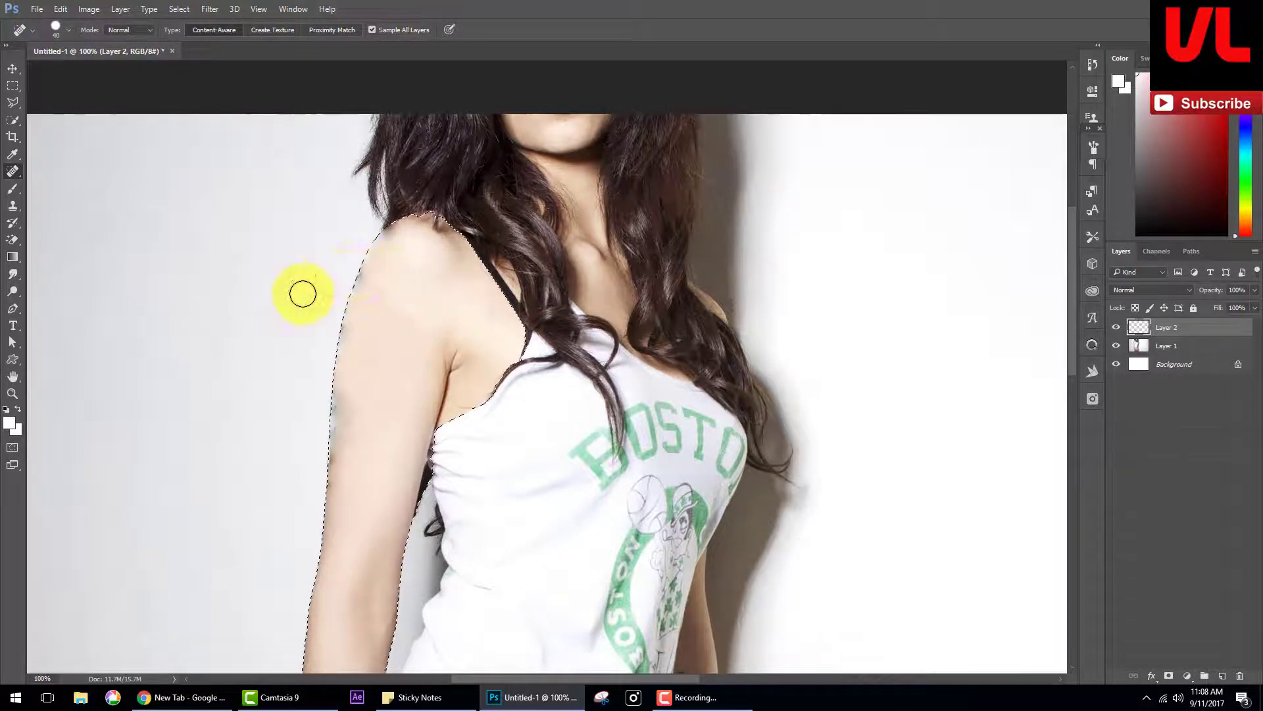
{"action": "left_click", "coordinate": [13, 205]}
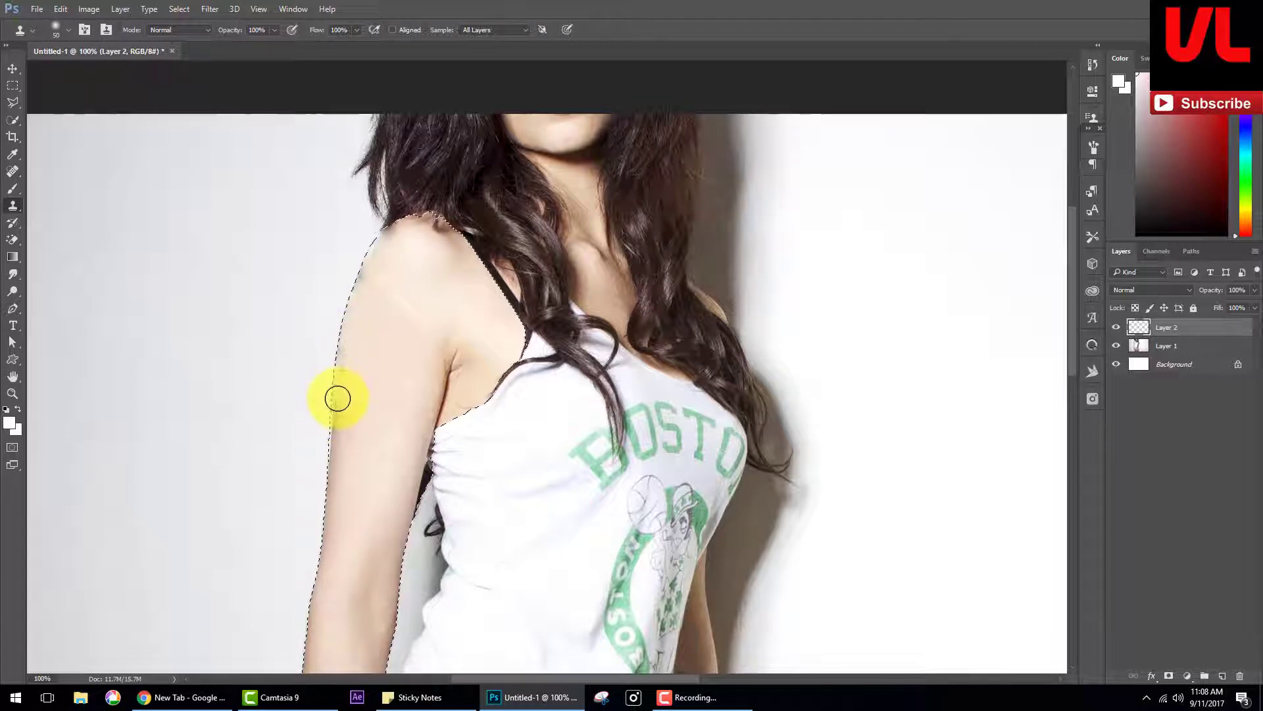
- Clone-stamp skin at 51% opacity along the shoulder and arm edge, then reselect the arm
{"action": "left_click_drag", "start_coordinate": [231, 30], "coordinate": [217, 30]}
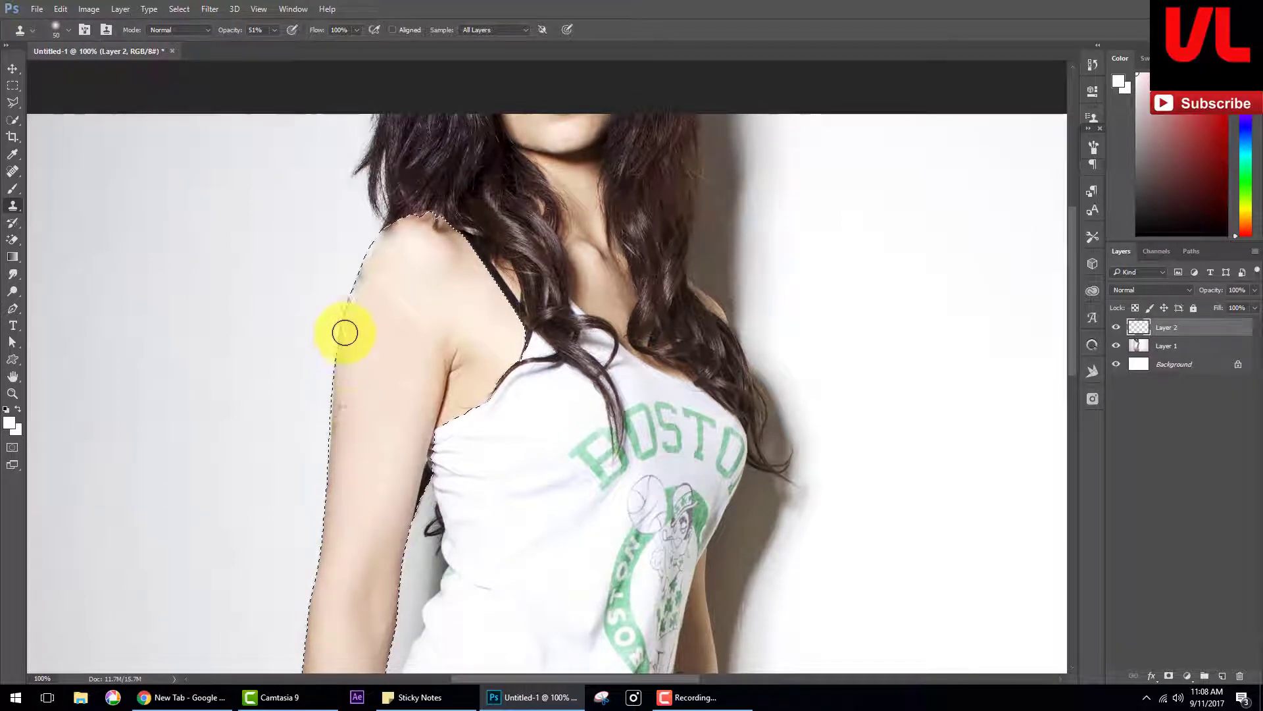
{"action": "left_click_drag", "start_coordinate": [345, 333], "coordinate": [370, 339]}
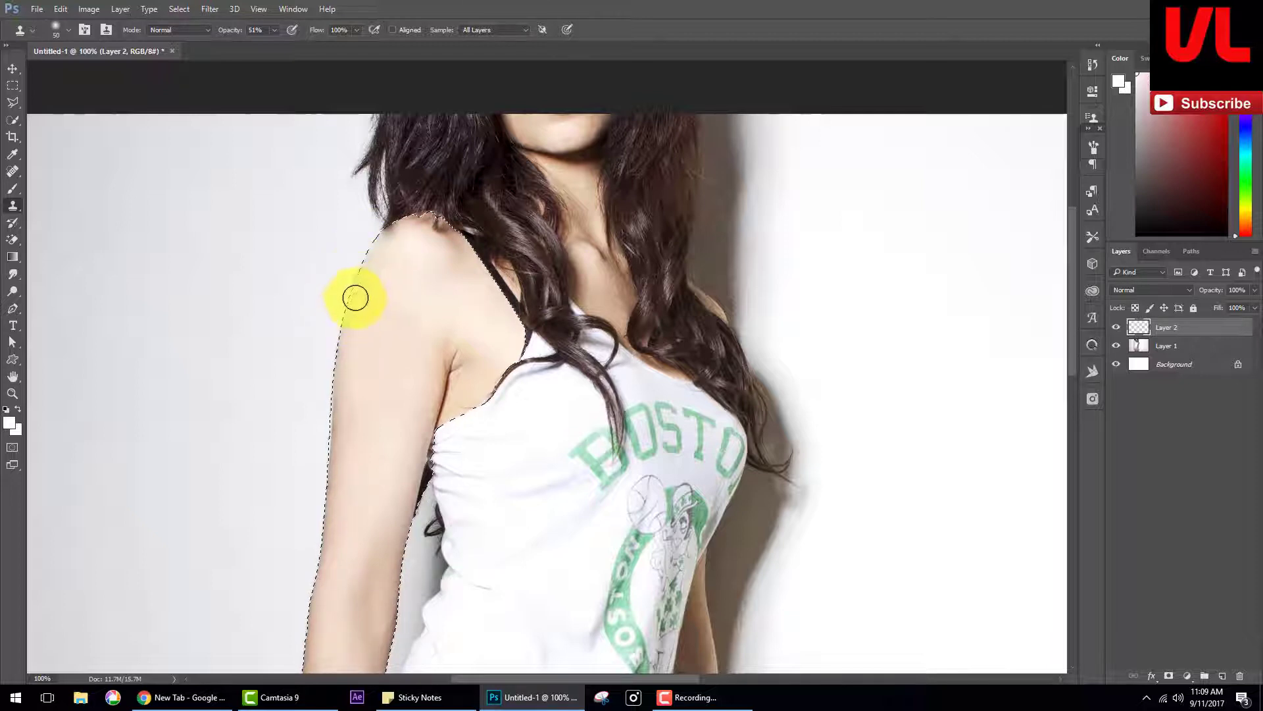
{"action": "mouse_move", "coordinate": [355, 298]}
{"action": "left_mouse_down"}
{"action": "mouse_move", "coordinate": [375, 236]}
{"action": "mouse_move", "coordinate": [381, 273]}
{"action": "mouse_move", "coordinate": [381, 240]}
{"action": "left_mouse_up"}
{"action": "key", "text": "ctrl+d"}
{"action": "mouse_move", "coordinate": [316, 366]}
{"action": "left_mouse_down"}
{"action": "mouse_move", "coordinate": [353, 417]}
{"action": "mouse_move", "coordinate": [503, 518]}
{"action": "left_mouse_up"}
{"action": "key", "text": "ctrl+minus"}
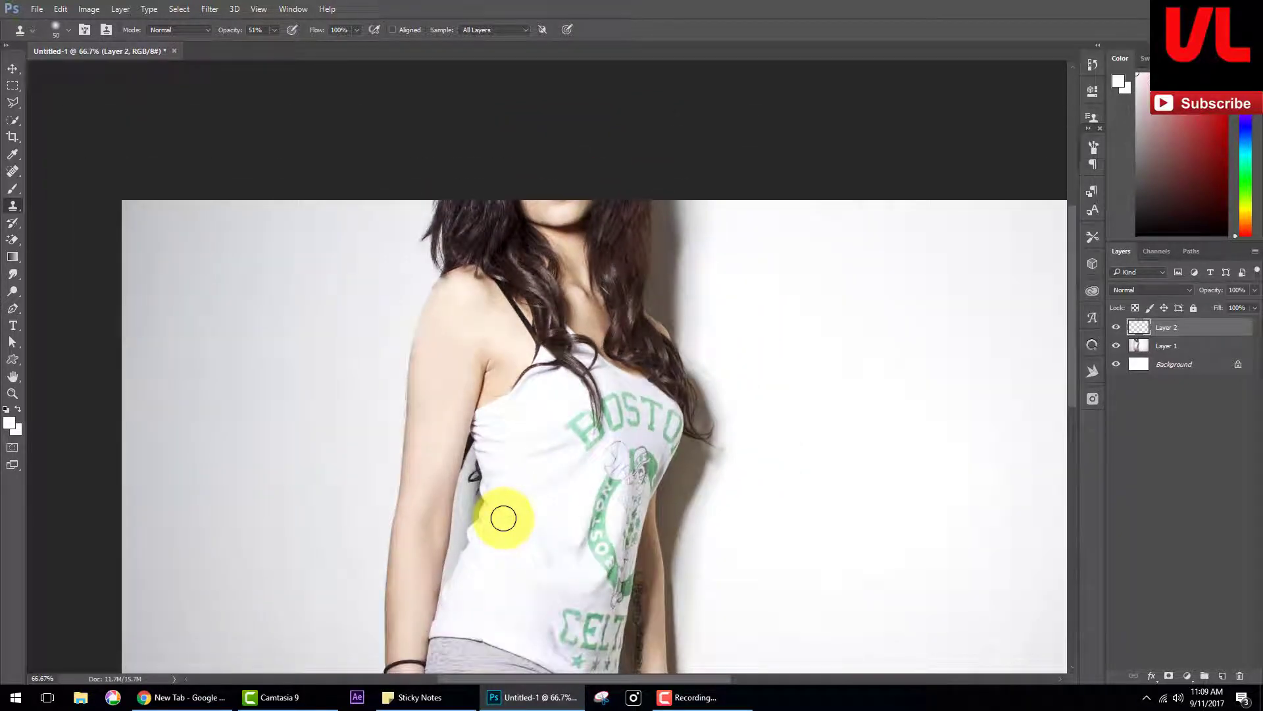
{"action": "key", "text": "ctrl+shift+d"}
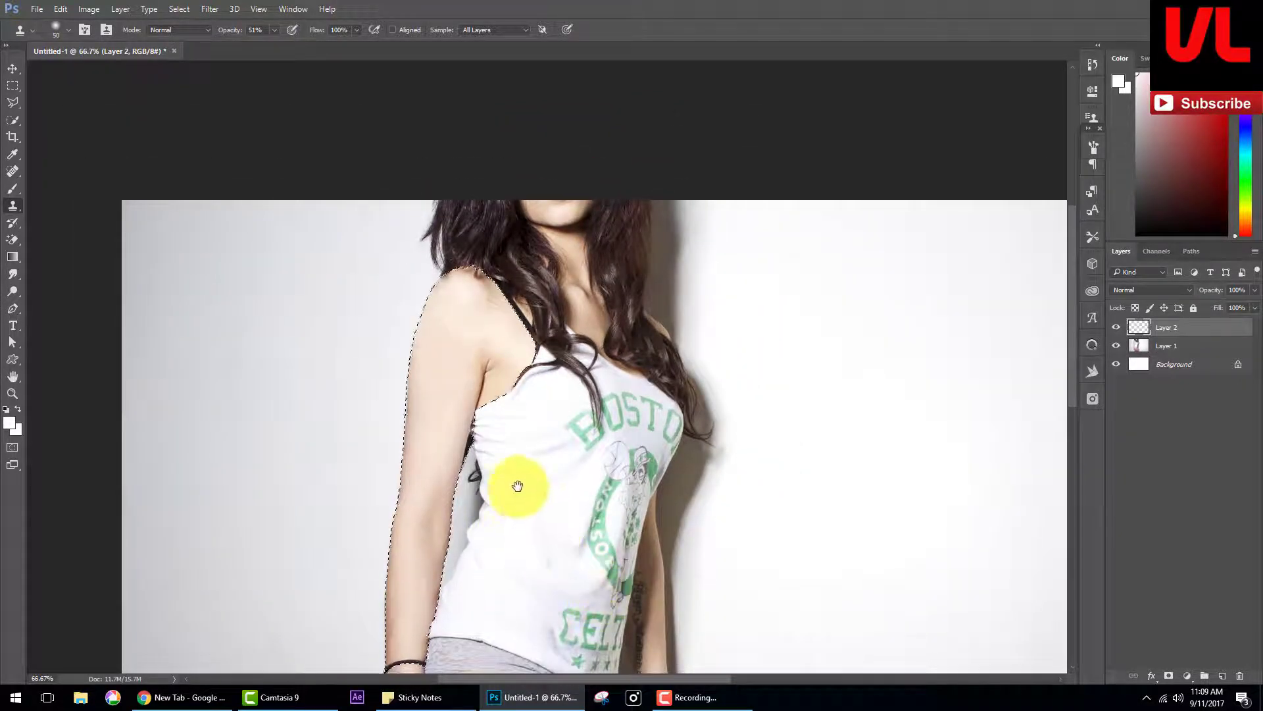
{"action": "left_click_drag", "start_coordinate": [518, 485], "coordinate": [502, 428]}
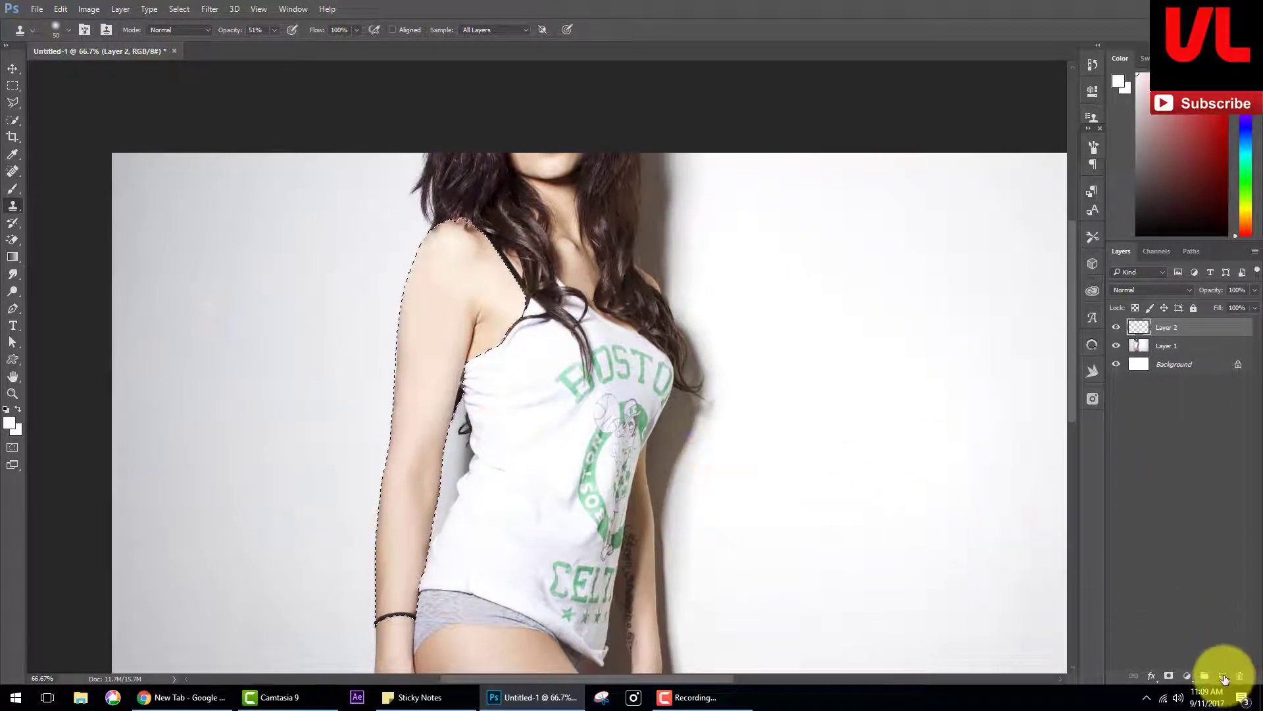
- Compare the arm before and after, add Layer 3, and set a brush to 13% flow
{"action": "left_click", "coordinate": [1118, 327]}
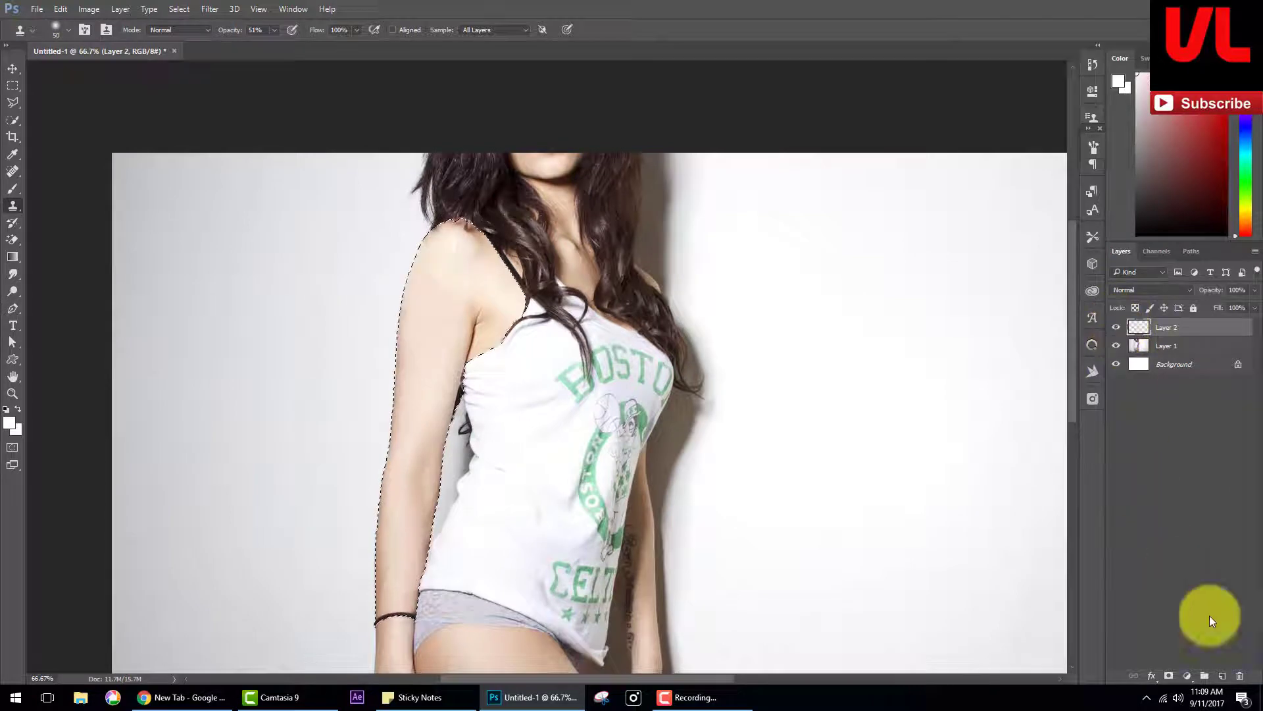
{"action": "left_click", "coordinate": [1223, 675]}
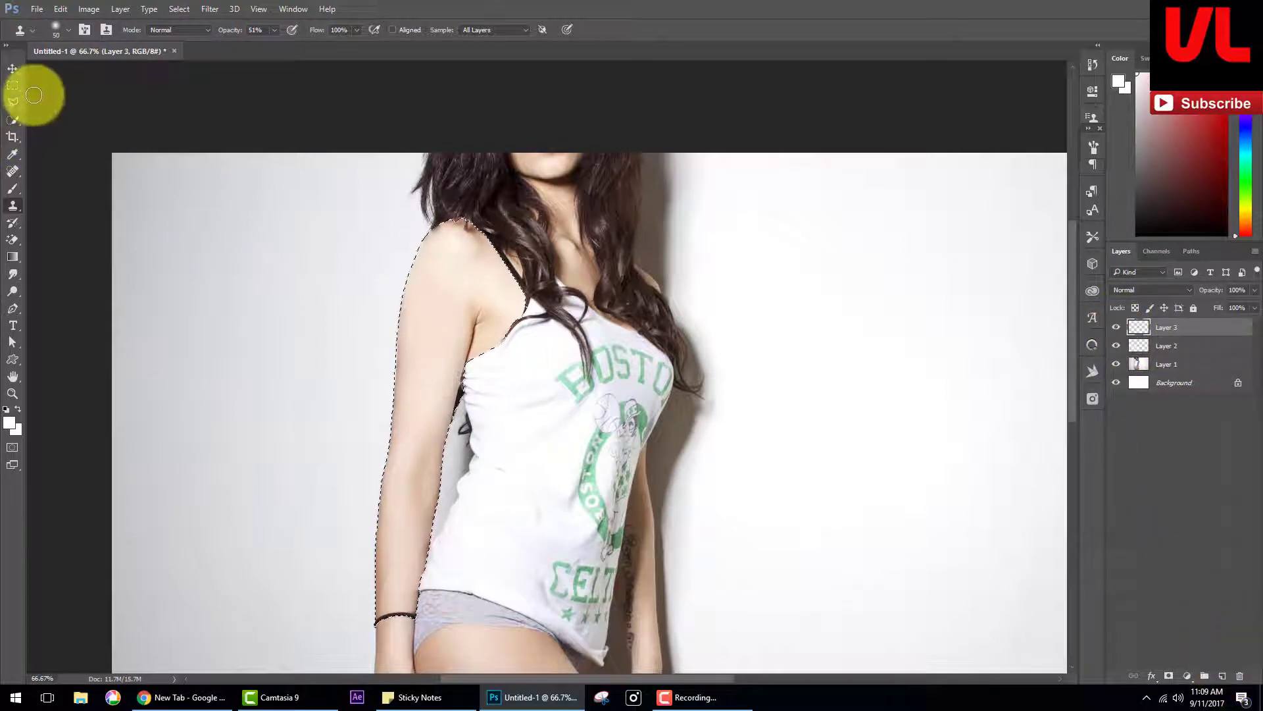
{"action": "left_click", "coordinate": [12, 189]}
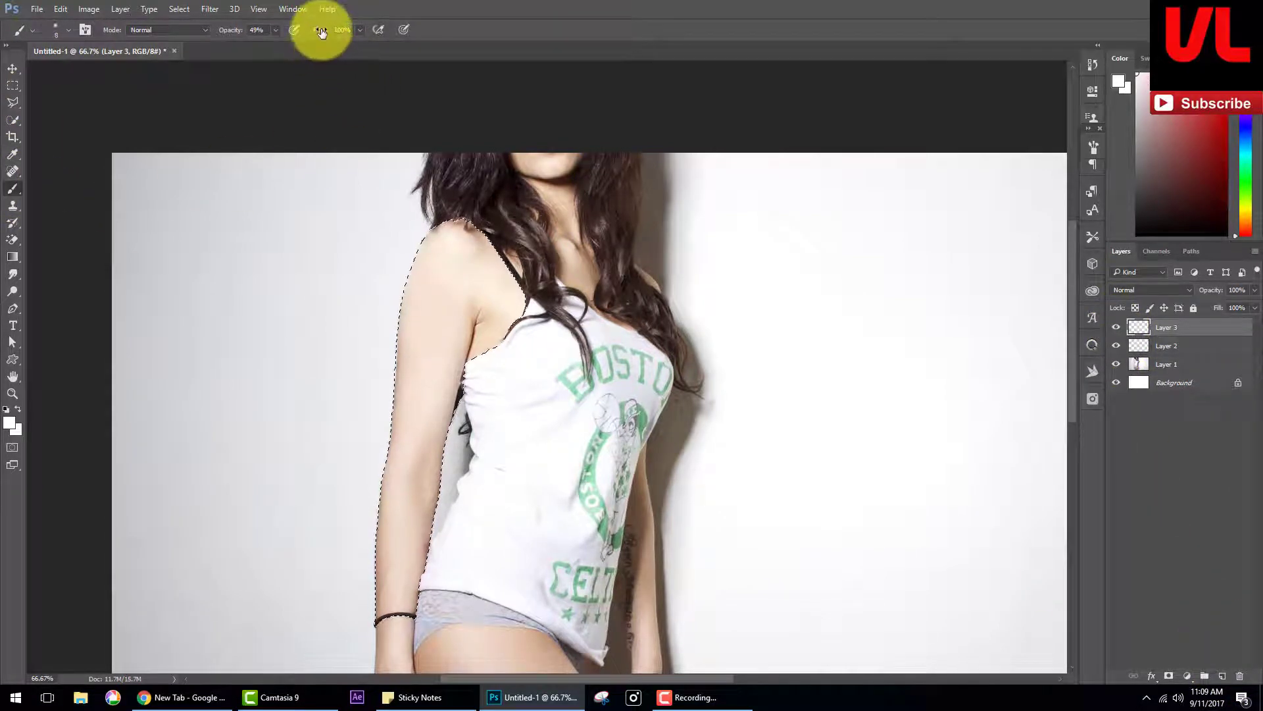
{"action": "mouse_move", "coordinate": [322, 32]}
{"action": "left_mouse_down"}
{"action": "mouse_move", "coordinate": [251, 56]}
{"action": "mouse_move", "coordinate": [338, 189]}
{"action": "left_mouse_up"}
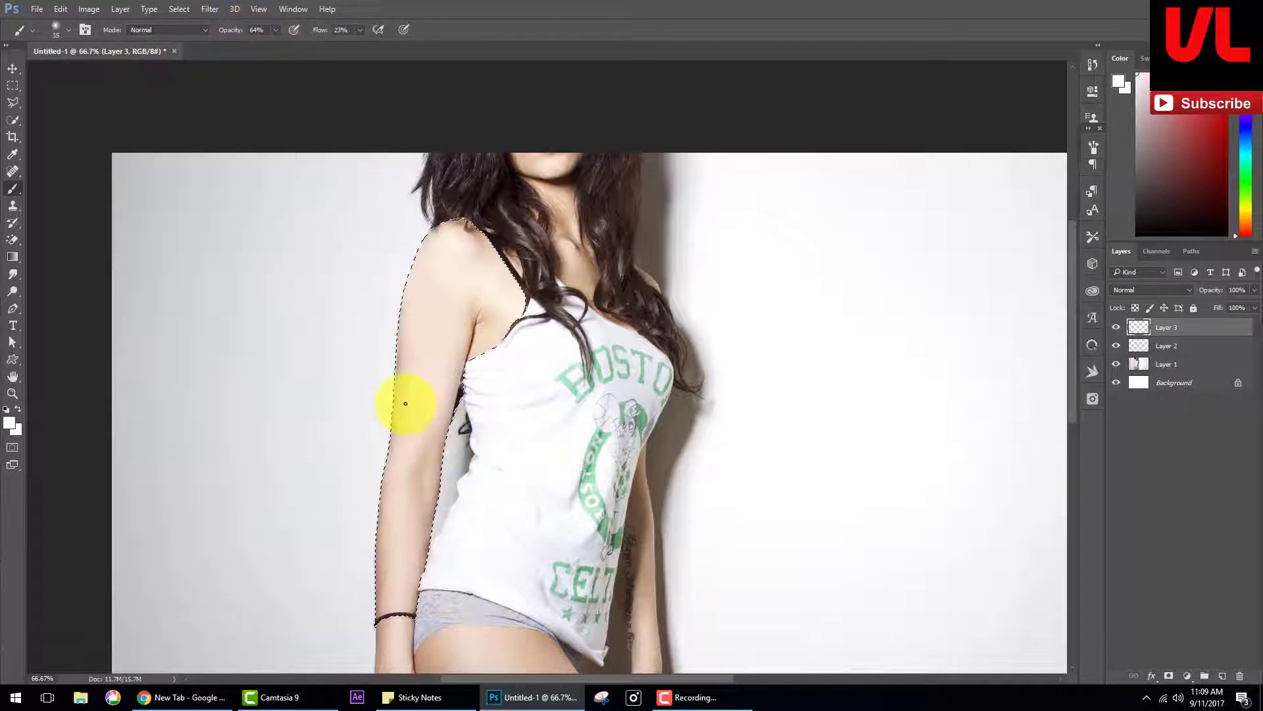
- Sample several skin tones and paint them softly over the upper arm and shoulder
{"action": "left_click", "coordinate": [404, 375], "text": "alt"}
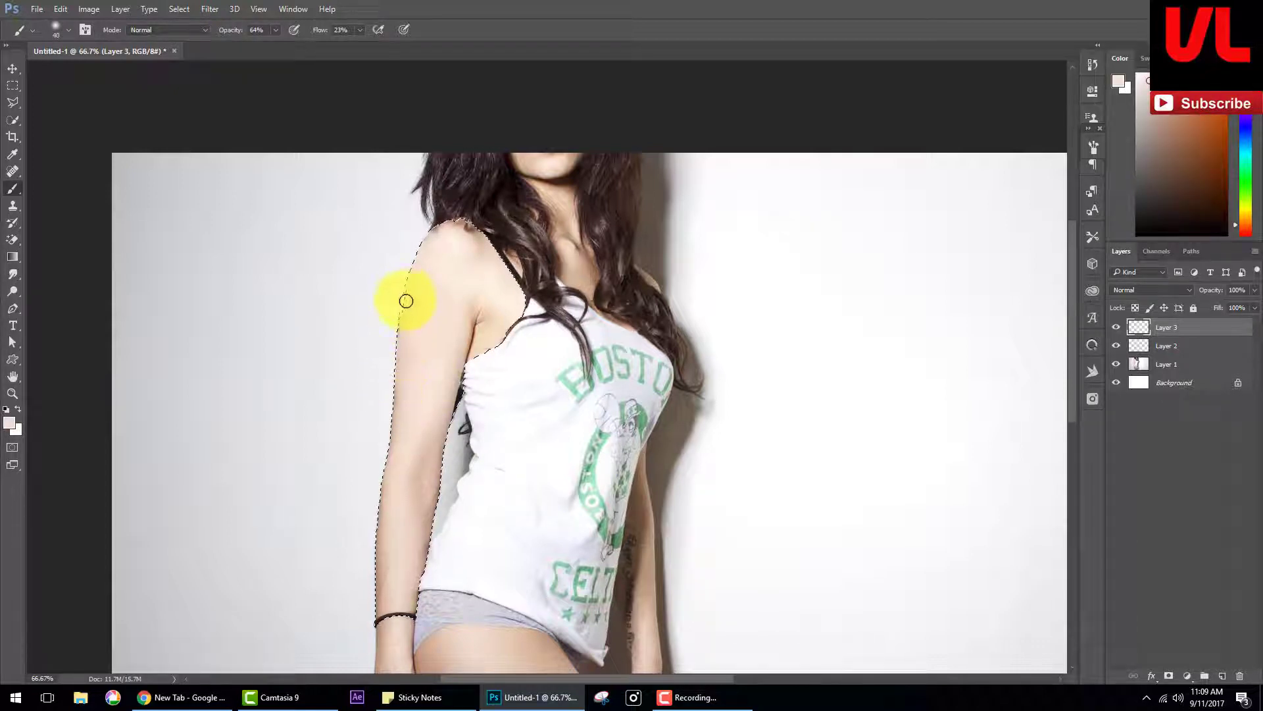
{"action": "left_click", "coordinate": [416, 380], "text": "alt"}
{"action": "left_click_drag", "start_coordinate": [417, 378], "coordinate": [438, 274]}
{"action": "left_click", "coordinate": [437, 268], "text": "alt"}
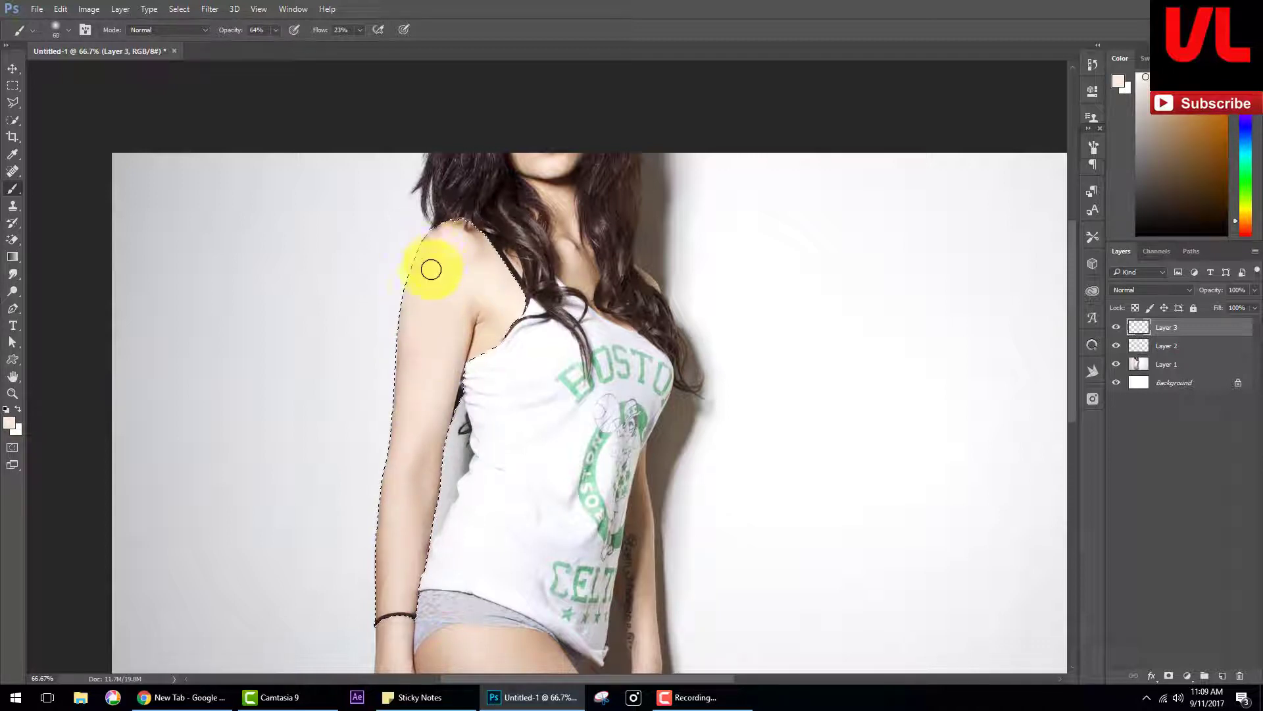
{"action": "left_click", "coordinate": [423, 268], "text": "alt"}
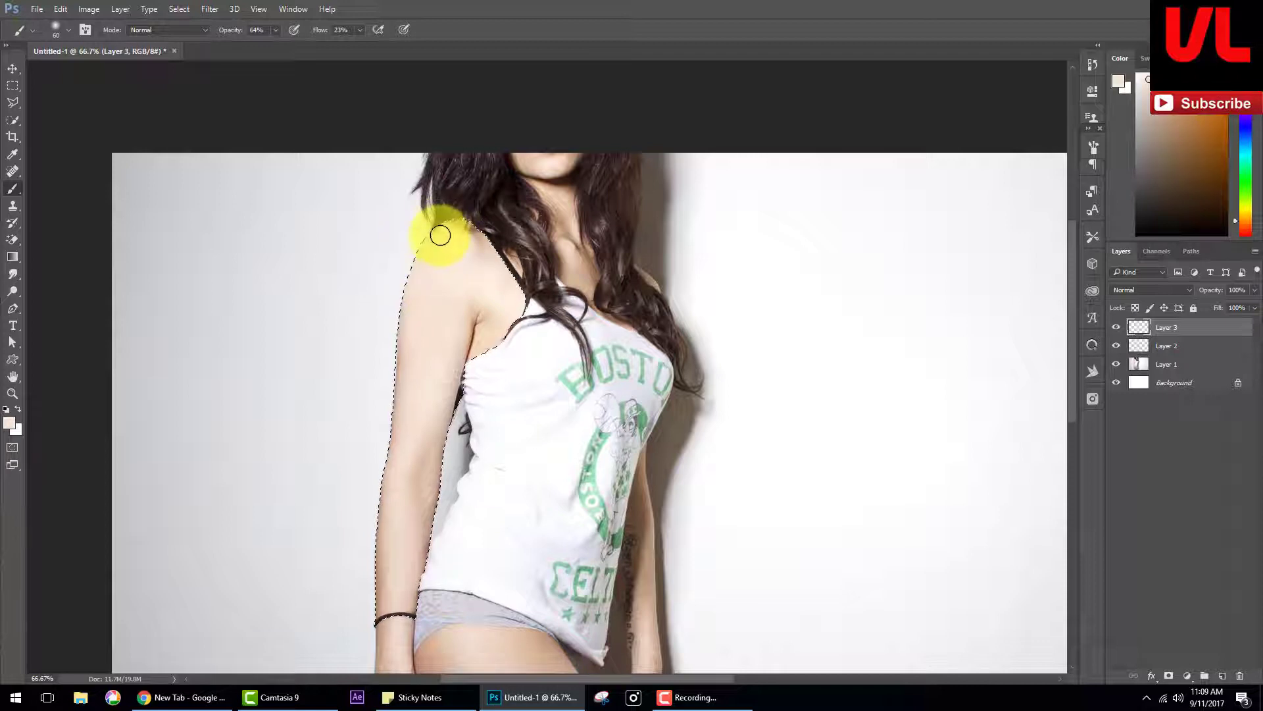
{"action": "left_click", "coordinate": [402, 372], "text": "alt"}
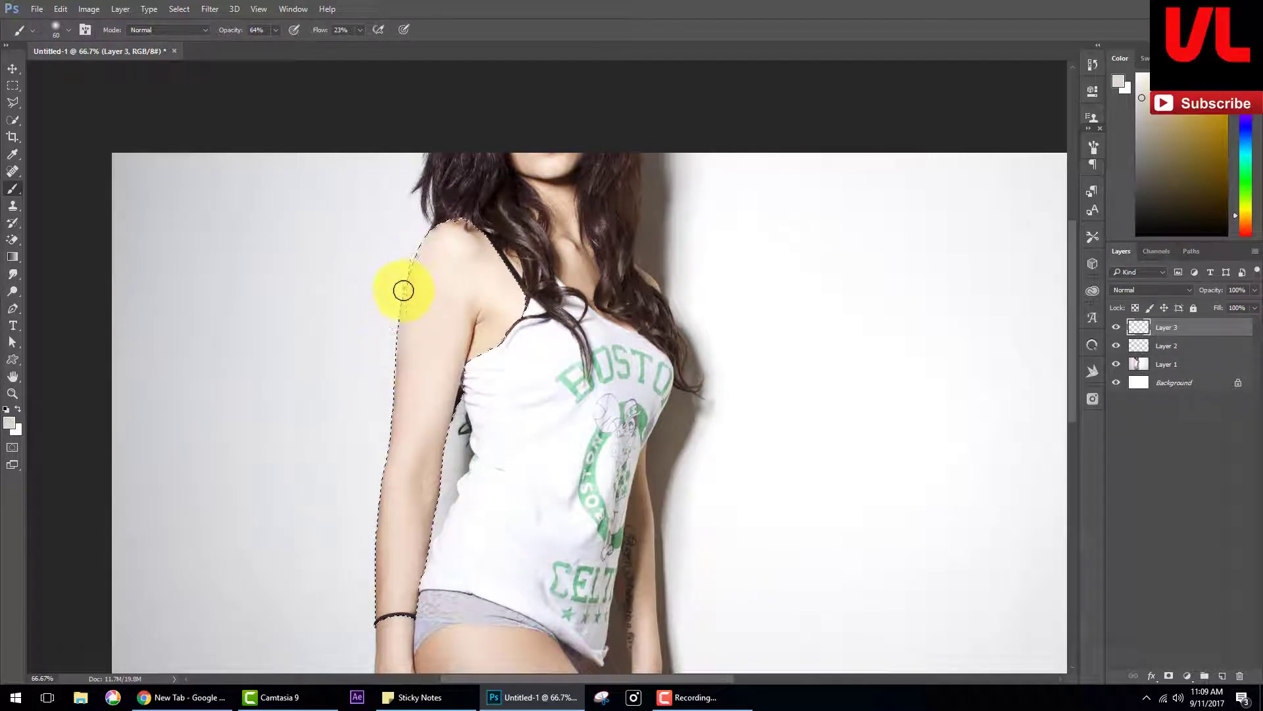
{"action": "left_click", "coordinate": [398, 372], "text": "alt"}
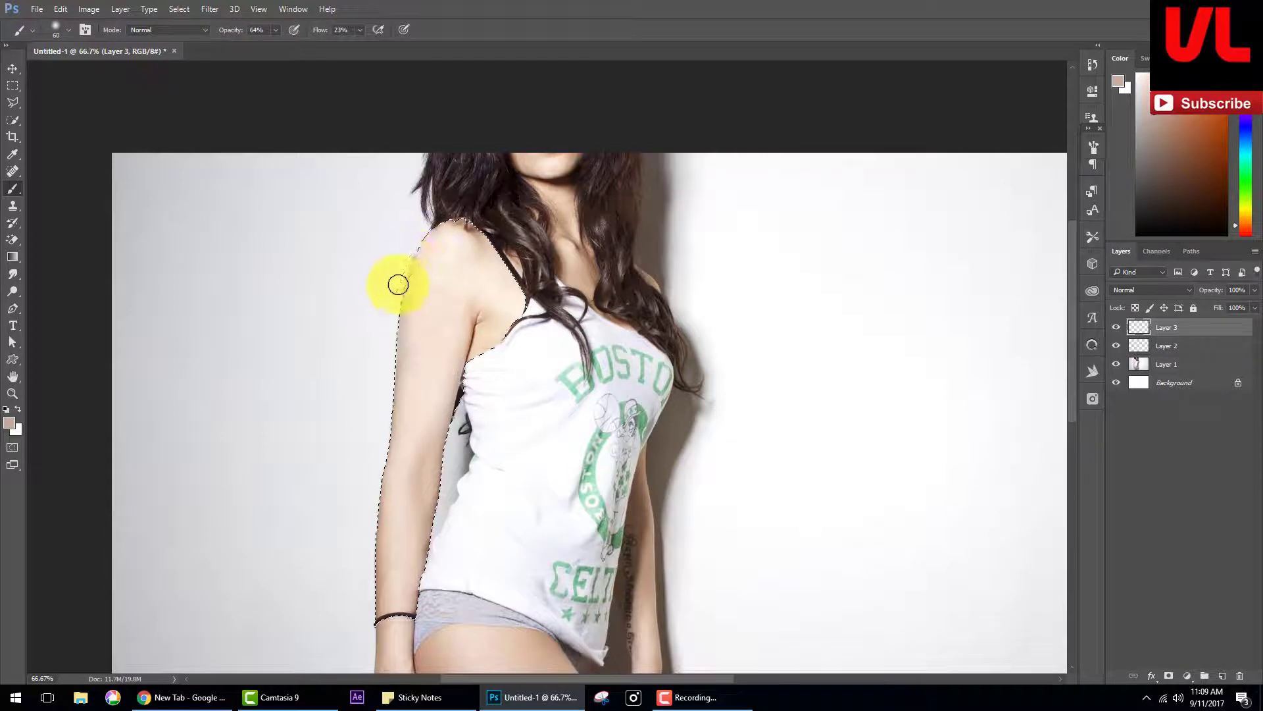
{"action": "left_click", "coordinate": [444, 259], "text": "alt"}
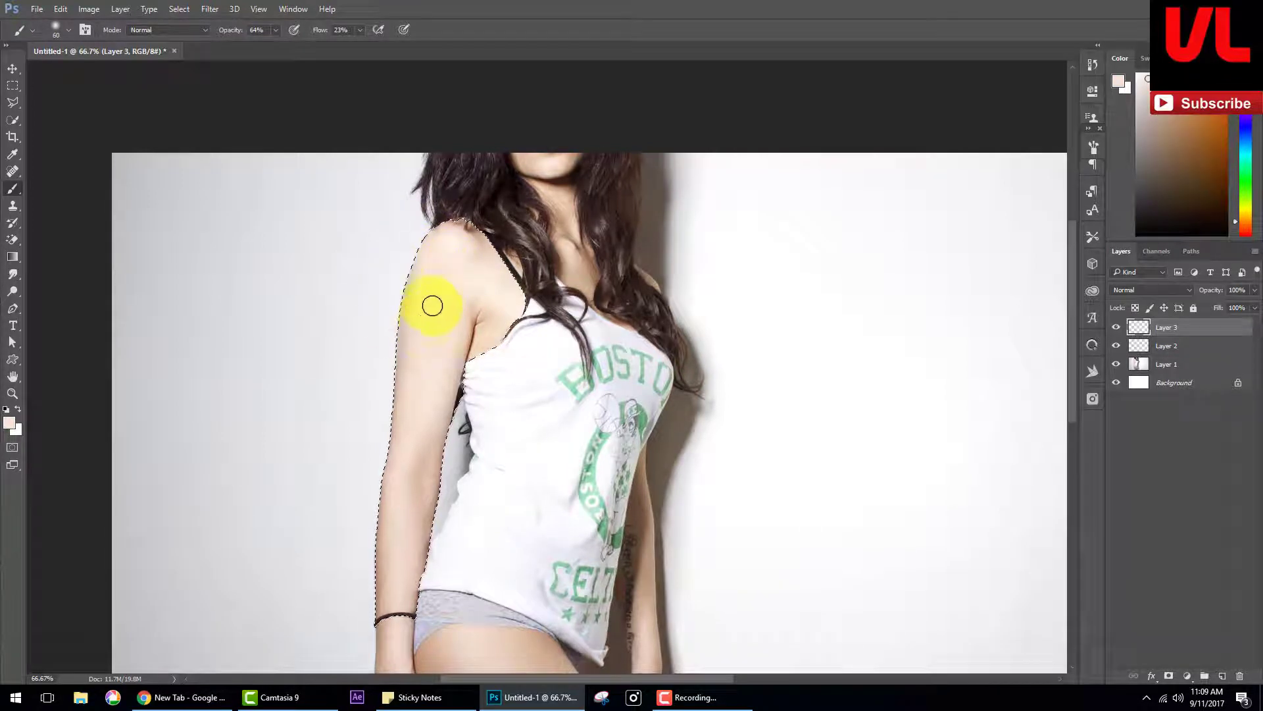
{"action": "key", "text": "ctrl+d"}
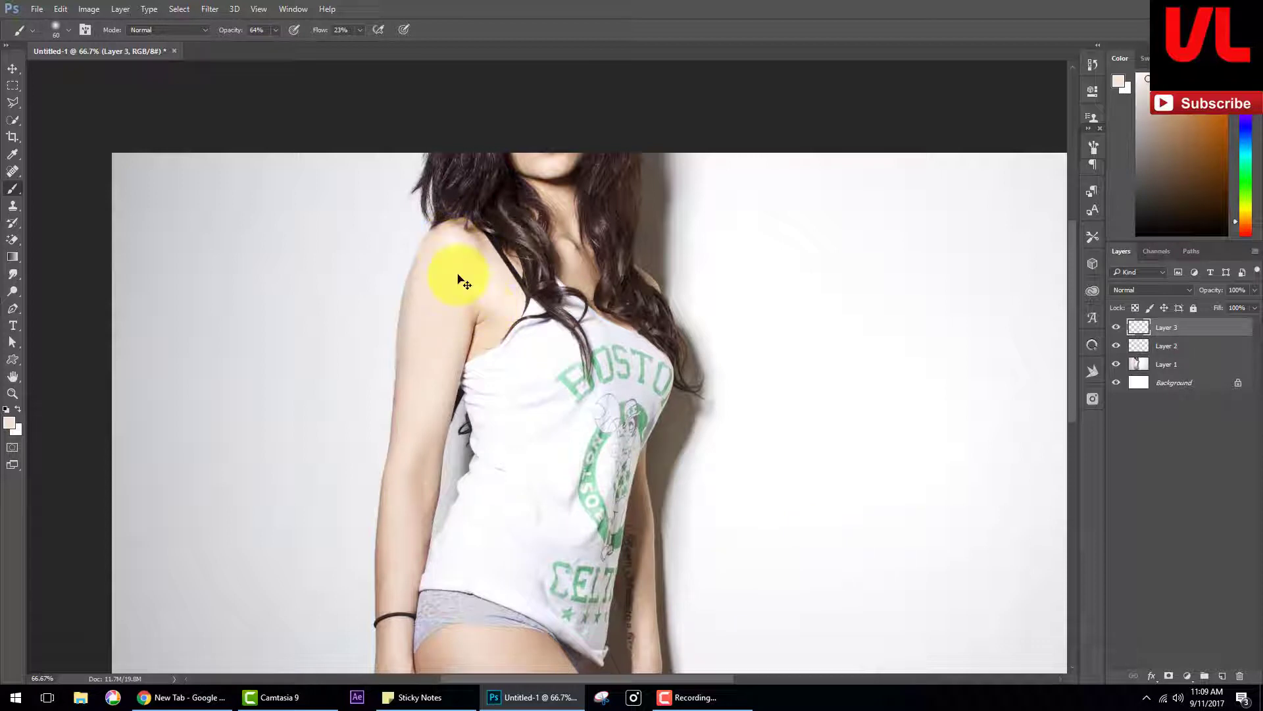
{"action": "left_click", "coordinate": [432, 238], "text": "alt"}
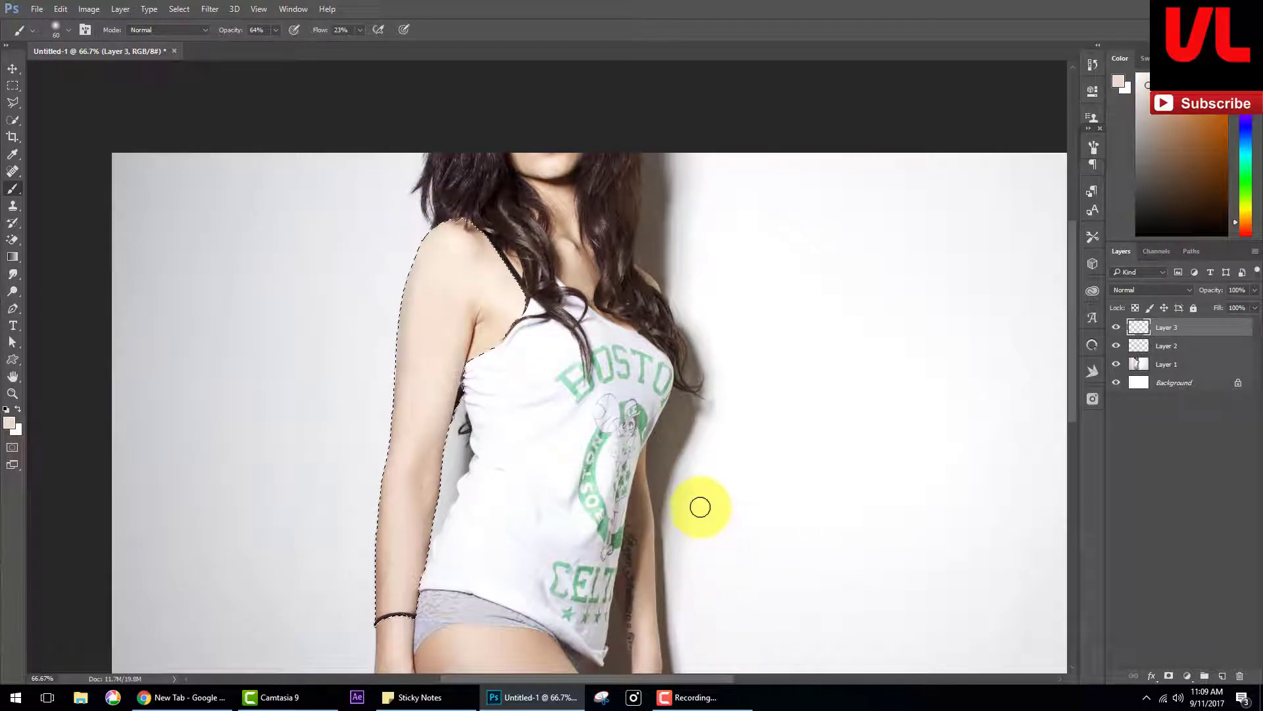
- On Layer 1, quick-select the tattooed thigh down to its lower edge, then make Layer 3 active
{"action": "left_click_drag", "start_coordinate": [806, 589], "coordinate": [680, 463]}
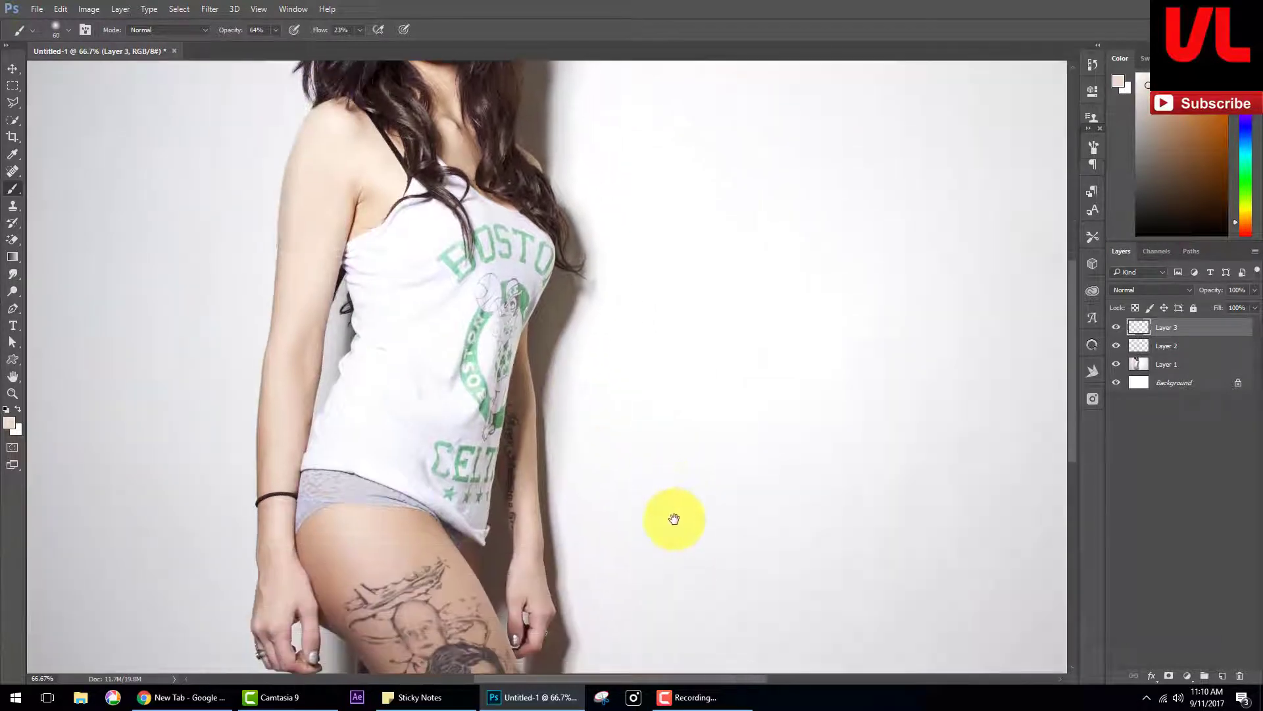
{"action": "left_click_drag", "start_coordinate": [685, 570], "coordinate": [685, 423]}
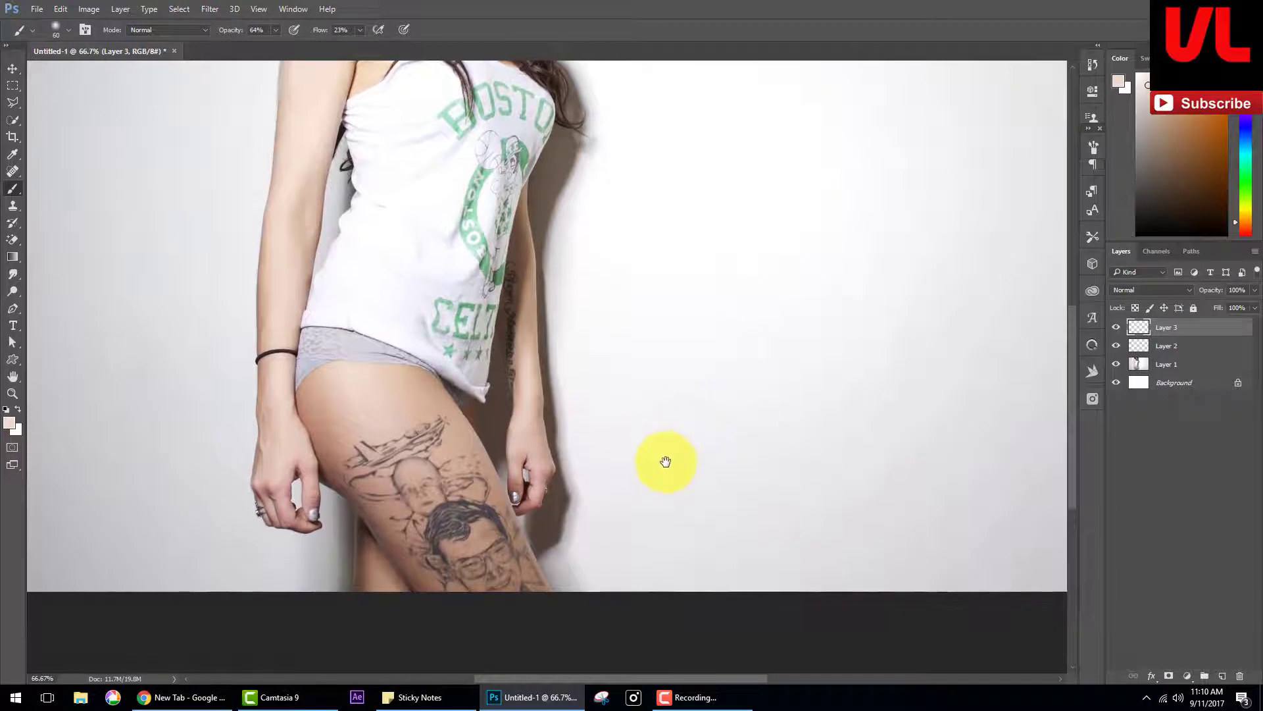
{"action": "left_click", "coordinate": [12, 119]}
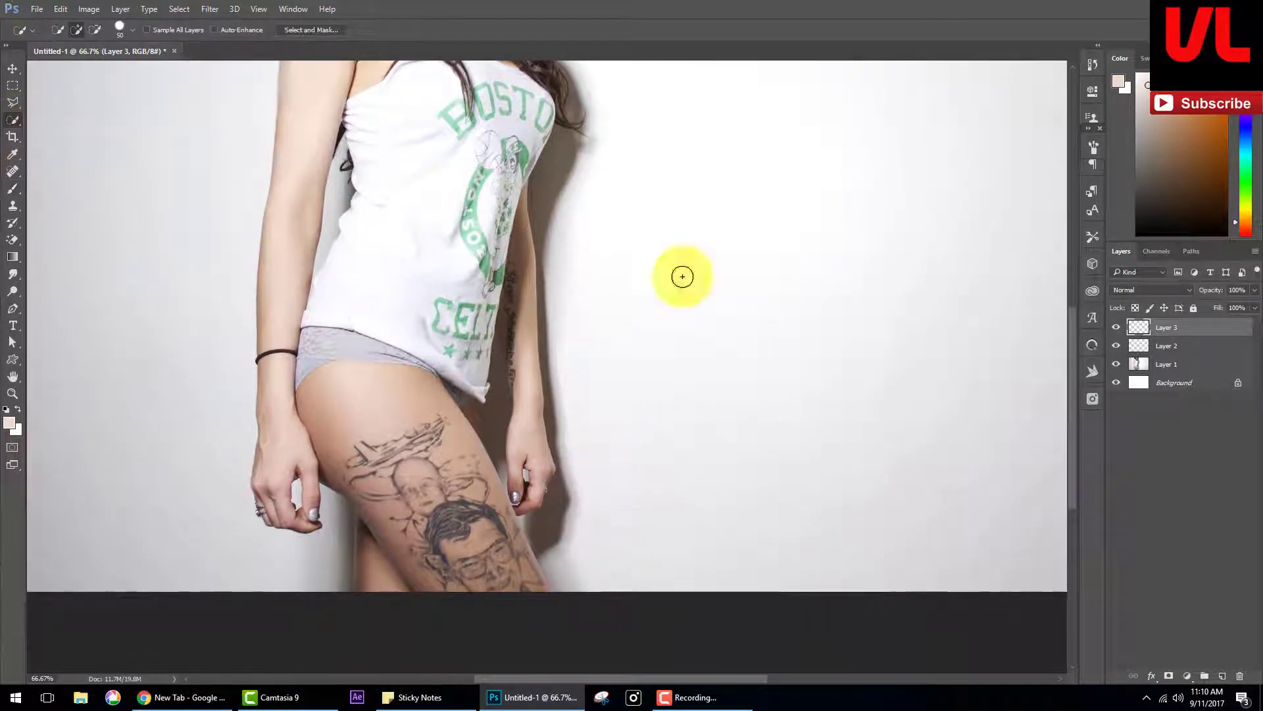
{"action": "left_click", "coordinate": [1132, 364]}
{"action": "mouse_move", "coordinate": [502, 492]}
{"action": "left_mouse_down"}
{"action": "mouse_move", "coordinate": [512, 583]}
{"action": "mouse_move", "coordinate": [375, 500]}
{"action": "mouse_move", "coordinate": [417, 541]}
{"action": "mouse_move", "coordinate": [366, 451]}
{"action": "mouse_move", "coordinate": [338, 530]}
{"action": "mouse_move", "coordinate": [387, 589]}
{"action": "mouse_move", "coordinate": [338, 514]}
{"action": "mouse_move", "coordinate": [329, 423]}
{"action": "mouse_move", "coordinate": [304, 361]}
{"action": "mouse_move", "coordinate": [392, 345]}
{"action": "mouse_move", "coordinate": [460, 366]}
{"action": "mouse_move", "coordinate": [511, 475]}
{"action": "mouse_move", "coordinate": [535, 460]}
{"action": "mouse_move", "coordinate": [535, 516]}
{"action": "mouse_move", "coordinate": [495, 516]}
{"action": "mouse_move", "coordinate": [495, 502]}
{"action": "mouse_move", "coordinate": [525, 500]}
{"action": "mouse_move", "coordinate": [1040, 525]}
{"action": "left_mouse_up"}
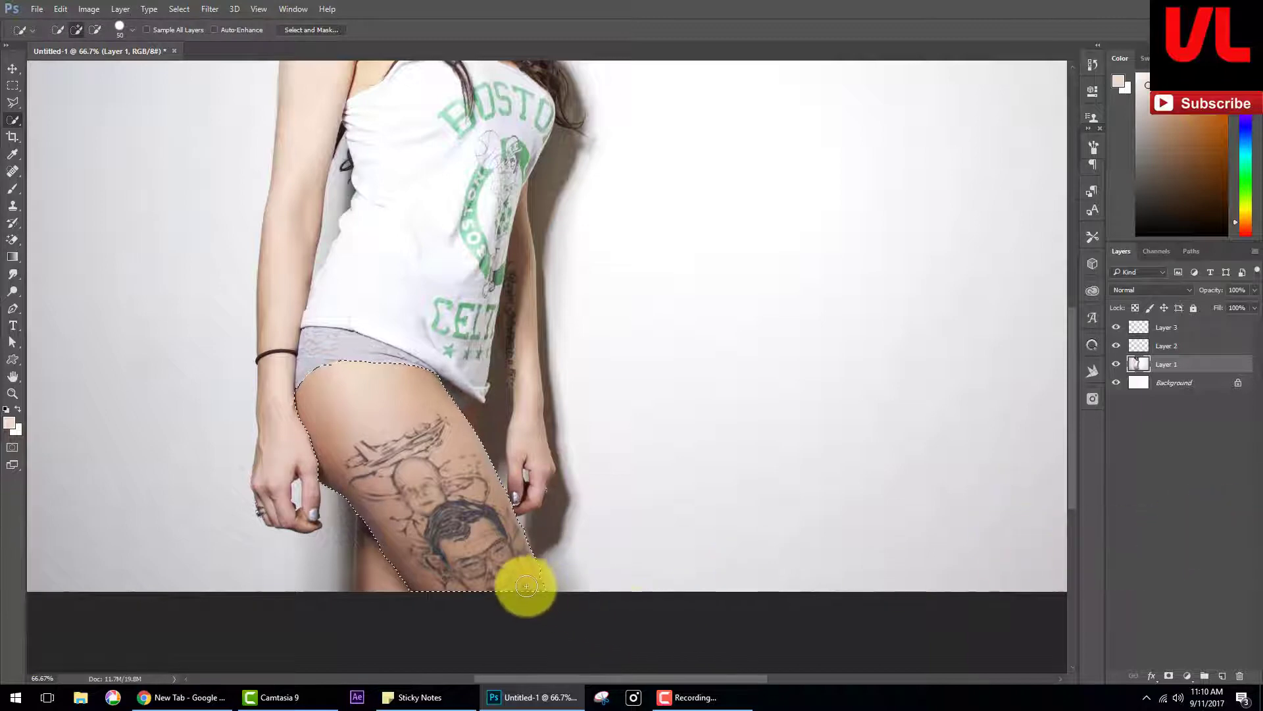
{"action": "left_click_drag", "start_coordinate": [527, 585], "coordinate": [528, 607]}
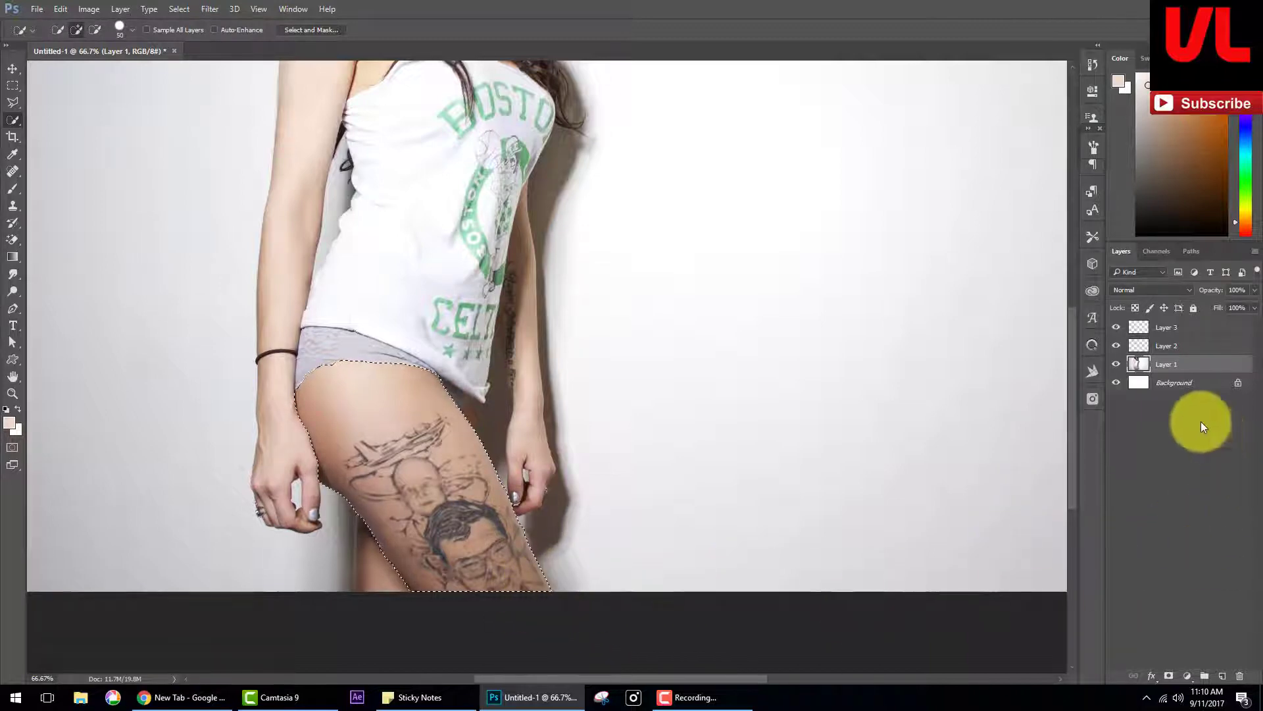
{"action": "left_click", "coordinate": [1181, 328]}
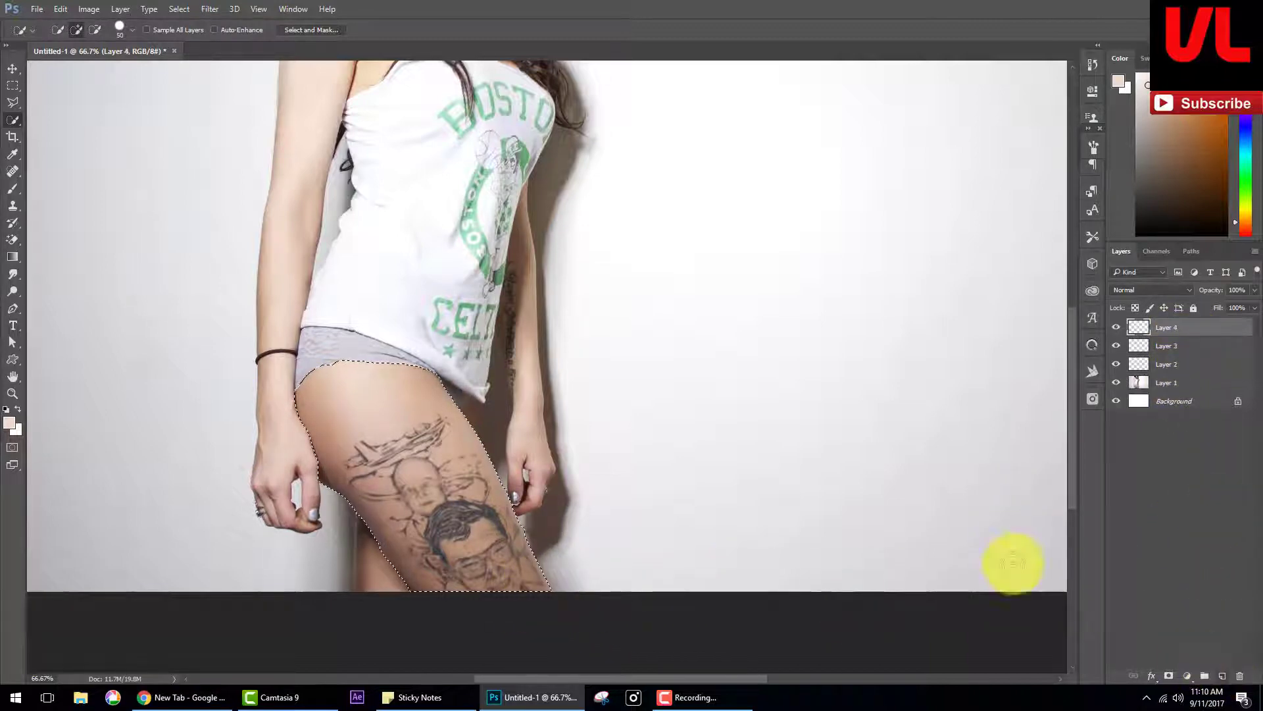
- Save the document as a PSD in a new folder 226 under work (E:) > ps_tute
{"action": "key", "text": "ctrl+s"}
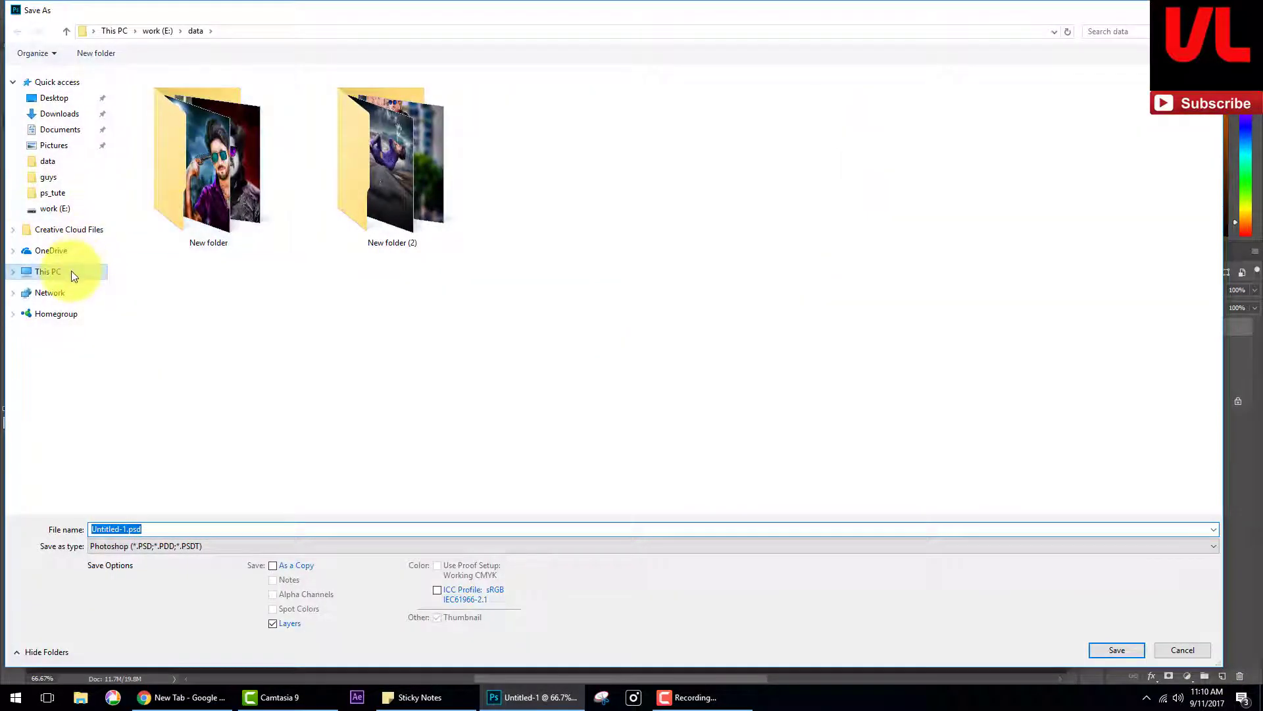
{"action": "left_click", "coordinate": [71, 270]}
{"action": "double_click", "coordinate": [505, 169]}
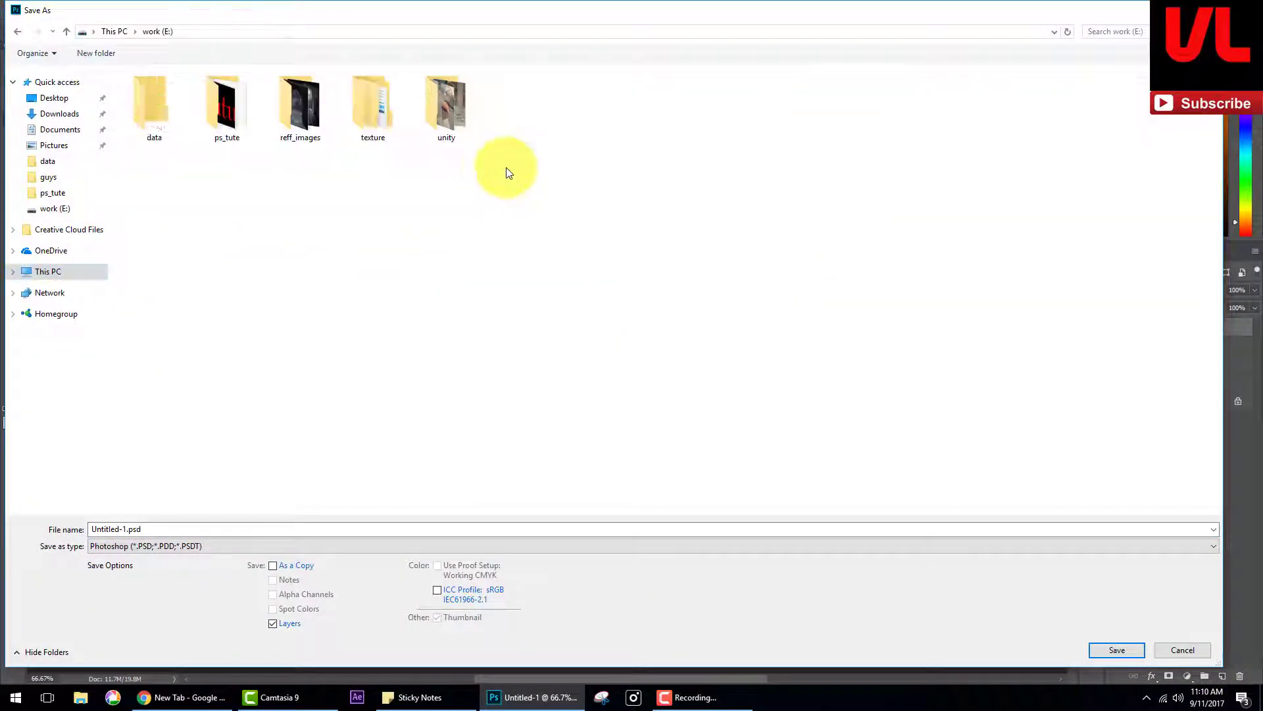
{"action": "double_click", "coordinate": [235, 125]}
{"action": "left_click", "coordinate": [96, 53]}
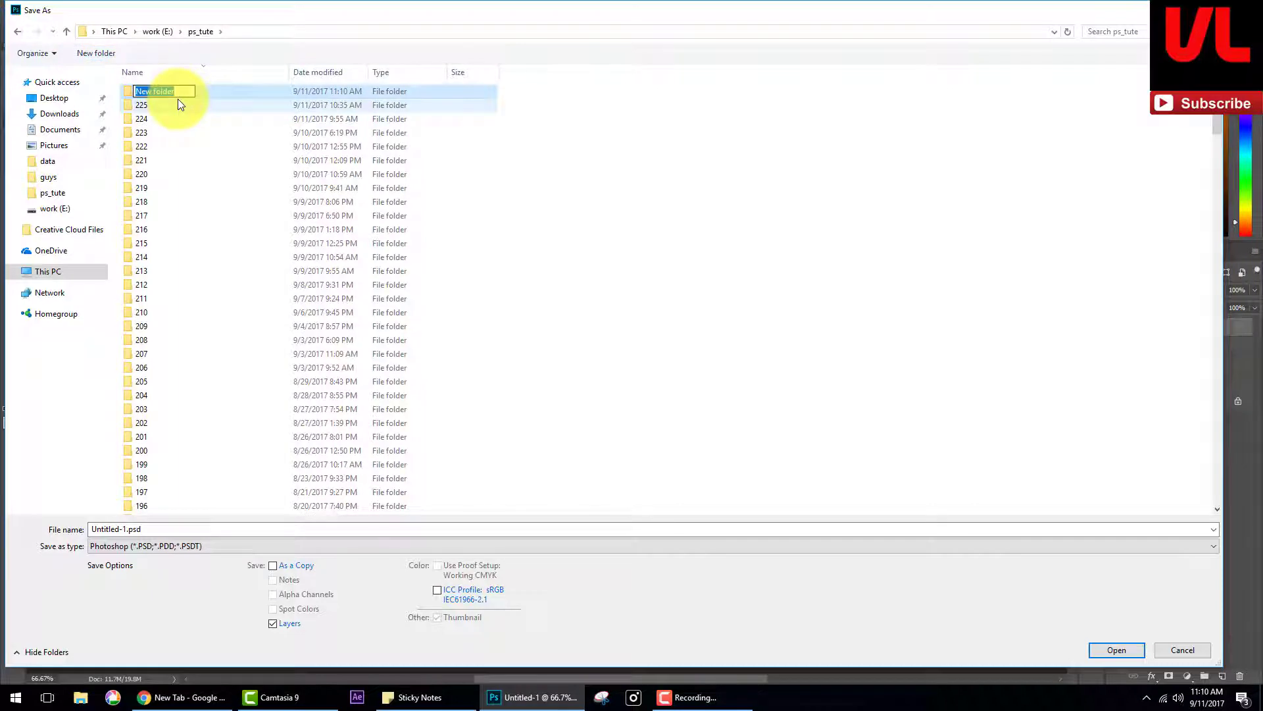
{"action": "type", "text": "26"}
{"action": "key", "text": "Return"}
{"action": "key", "text": "Return"}
{"action": "left_click", "coordinate": [1093, 648]}
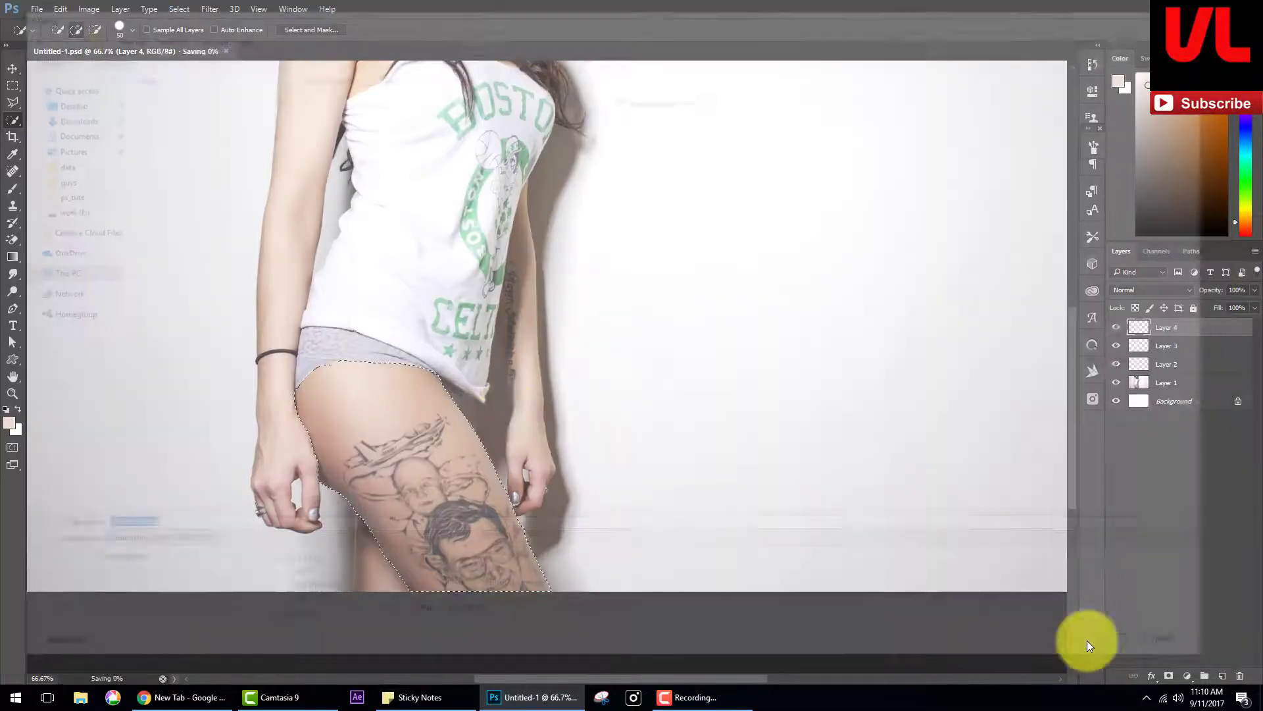
- Spot-heal the top and upper-left of the thigh tattoo, including the portrait's hair
{"action": "key", "text": "ctrl+plus"}
{"action": "key", "text": "ctrl+plus"}
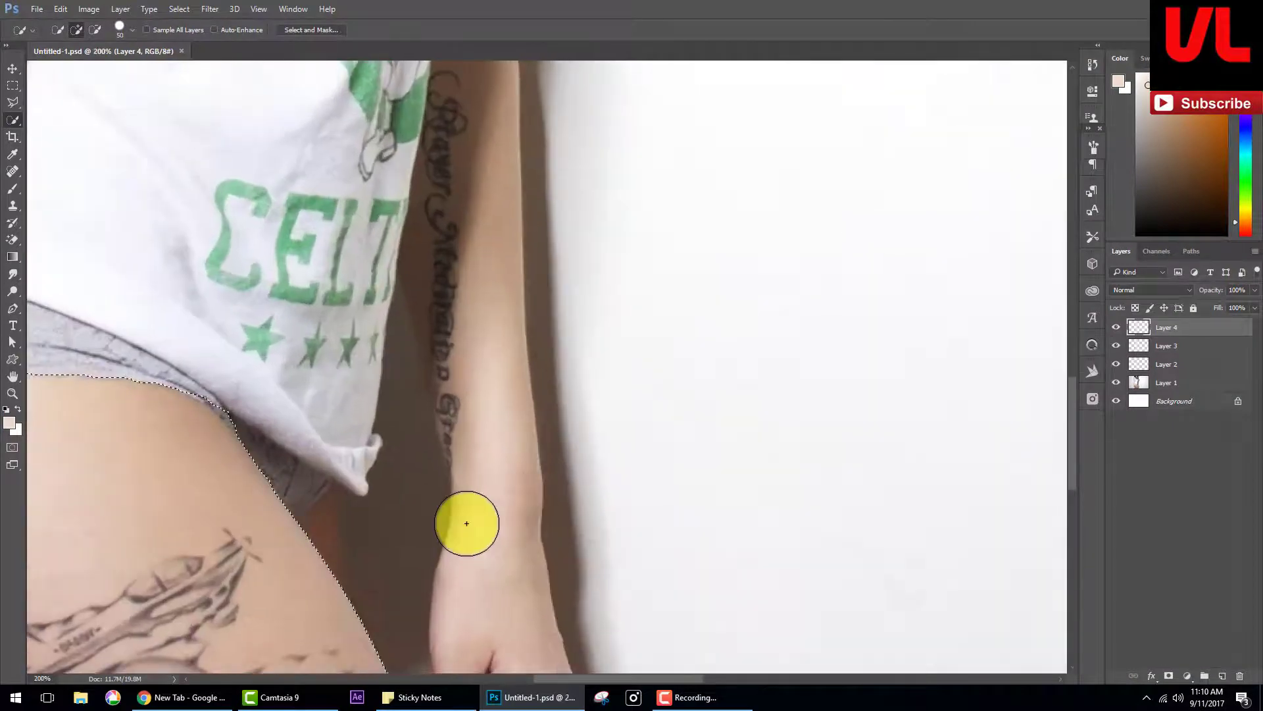
{"action": "left_click_drag", "start_coordinate": [465, 522], "coordinate": [615, 170]}
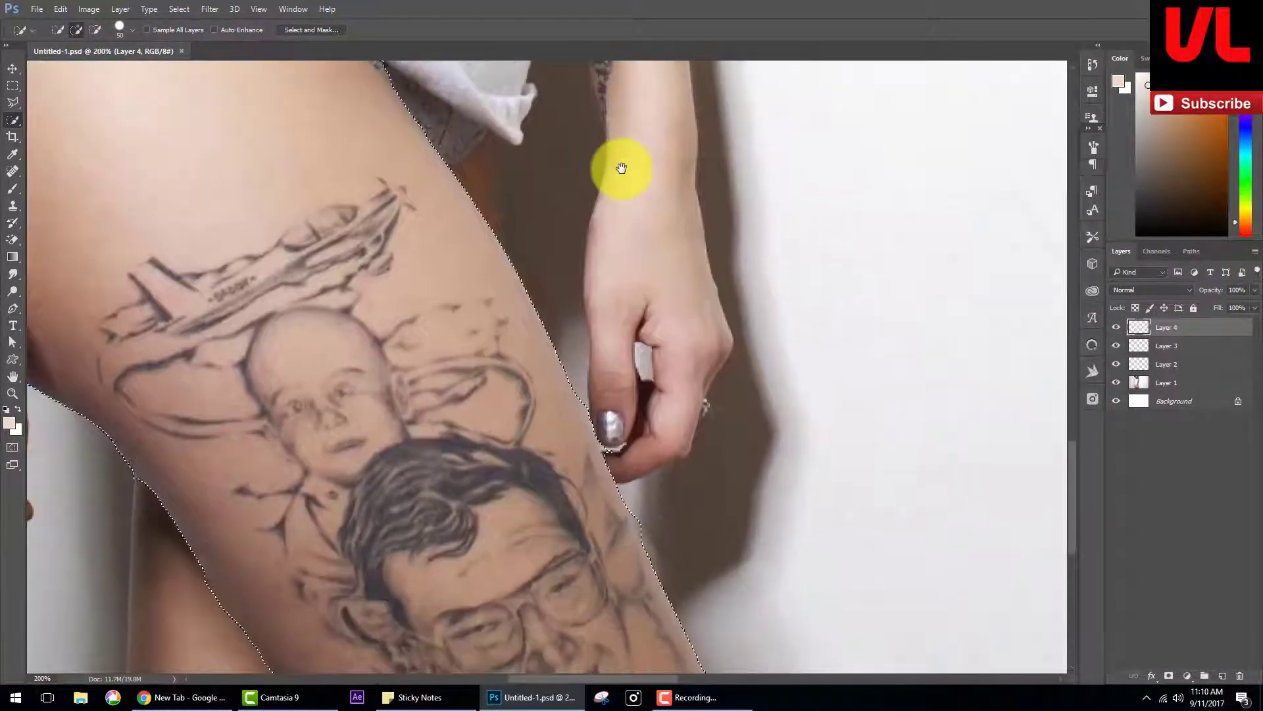
{"action": "left_click", "coordinate": [12, 171]}
{"action": "key", "text": "ctrl+minus"}
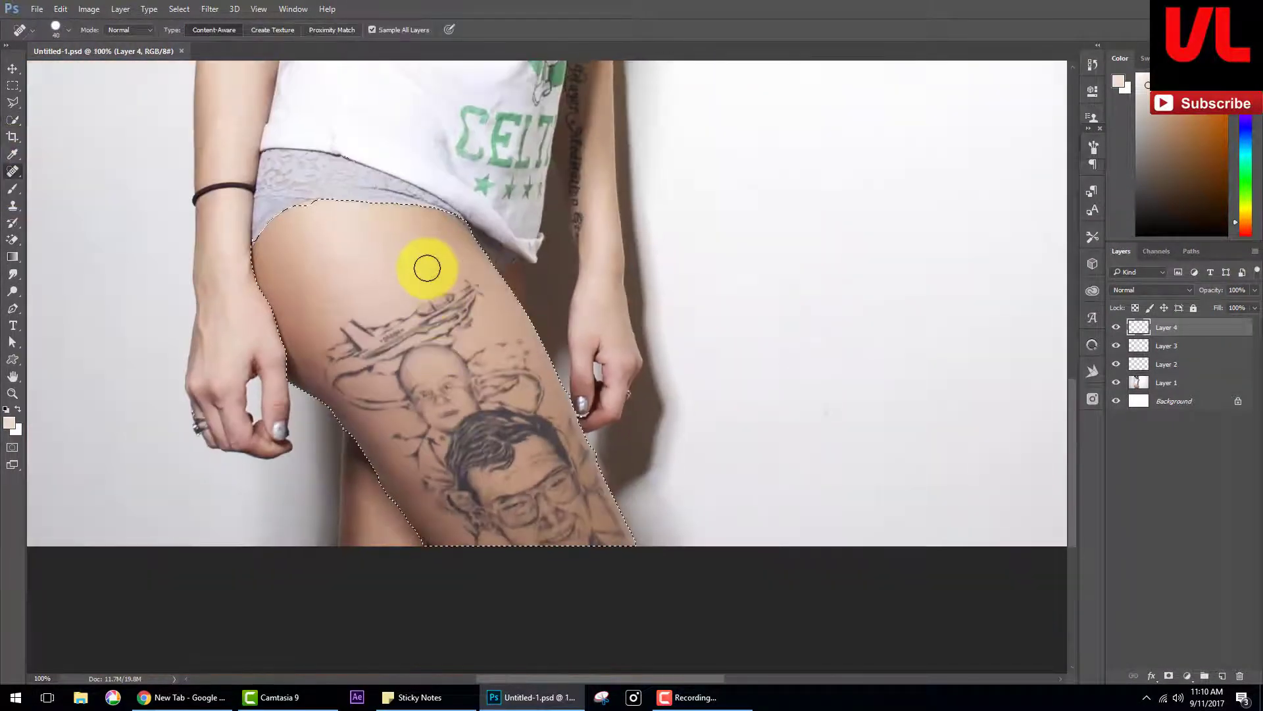
{"action": "mouse_move", "coordinate": [451, 306]}
{"action": "left_mouse_down"}
{"action": "mouse_move", "coordinate": [422, 327]}
{"action": "mouse_move", "coordinate": [408, 290]}
{"action": "mouse_move", "coordinate": [401, 333]}
{"action": "mouse_move", "coordinate": [445, 298]}
{"action": "mouse_move", "coordinate": [389, 381]}
{"action": "mouse_move", "coordinate": [414, 310]}
{"action": "mouse_move", "coordinate": [395, 366]}
{"action": "mouse_move", "coordinate": [369, 318]}
{"action": "mouse_move", "coordinate": [348, 314]}
{"action": "mouse_move", "coordinate": [380, 395]}
{"action": "left_mouse_up"}
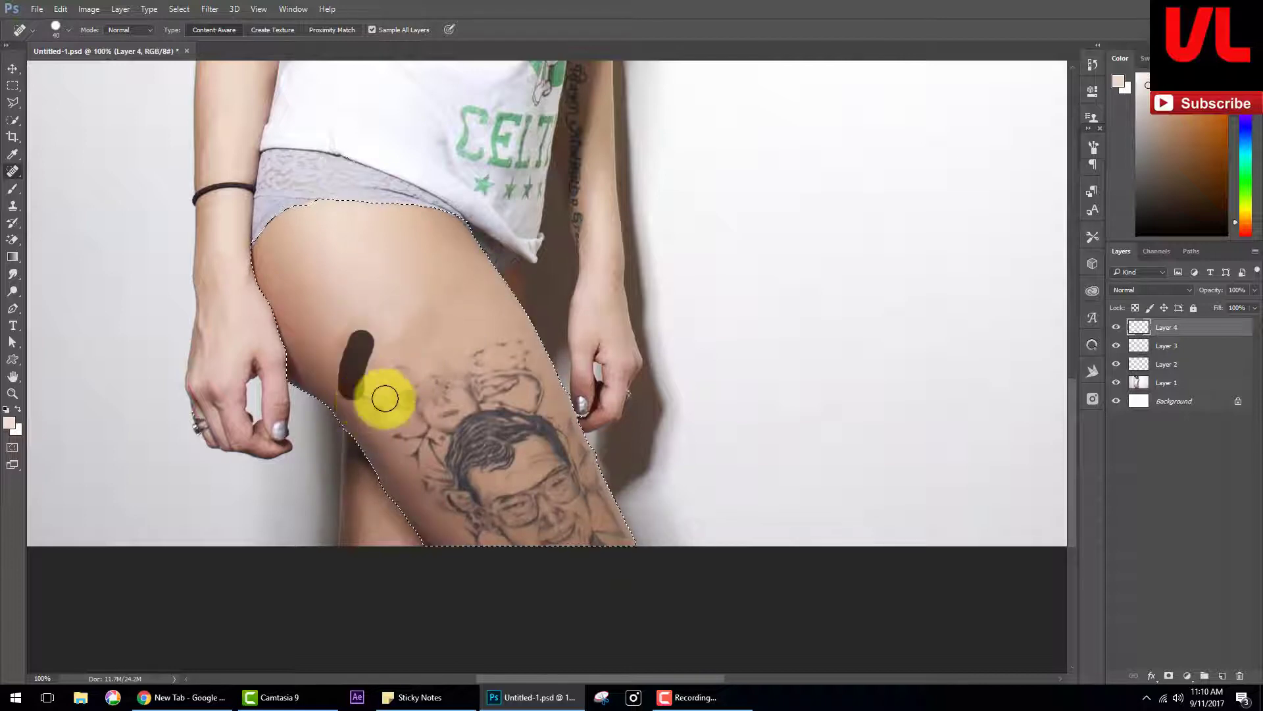
{"action": "mouse_move", "coordinate": [351, 320]}
{"action": "left_mouse_down"}
{"action": "mouse_move", "coordinate": [394, 344]}
{"action": "mouse_move", "coordinate": [399, 428]}
{"action": "mouse_move", "coordinate": [426, 460]}
{"action": "mouse_move", "coordinate": [415, 378]}
{"action": "mouse_move", "coordinate": [428, 436]}
{"action": "mouse_move", "coordinate": [446, 423]}
{"action": "left_mouse_up"}
{"action": "left_click_drag", "start_coordinate": [479, 365], "coordinate": [458, 400]}
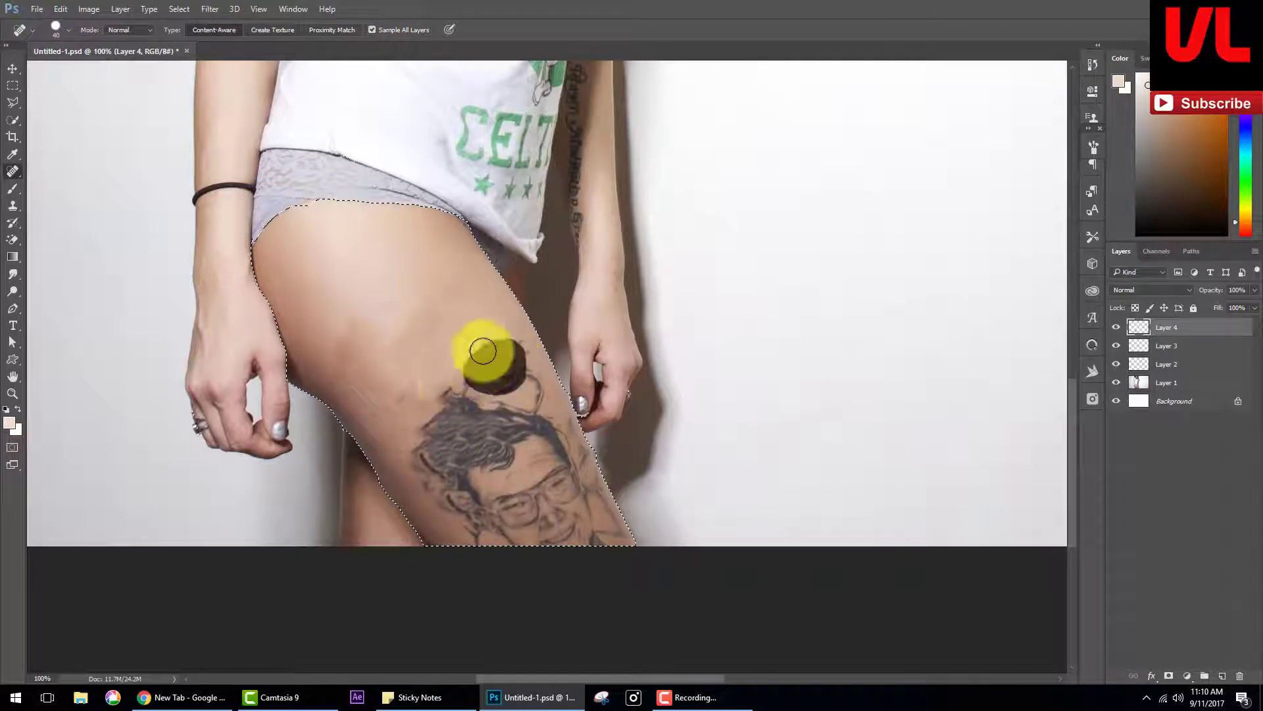
{"action": "mouse_move", "coordinate": [520, 375]}
{"action": "left_mouse_down"}
{"action": "mouse_move", "coordinate": [498, 417]}
{"action": "mouse_move", "coordinate": [513, 366]}
{"action": "left_mouse_up"}
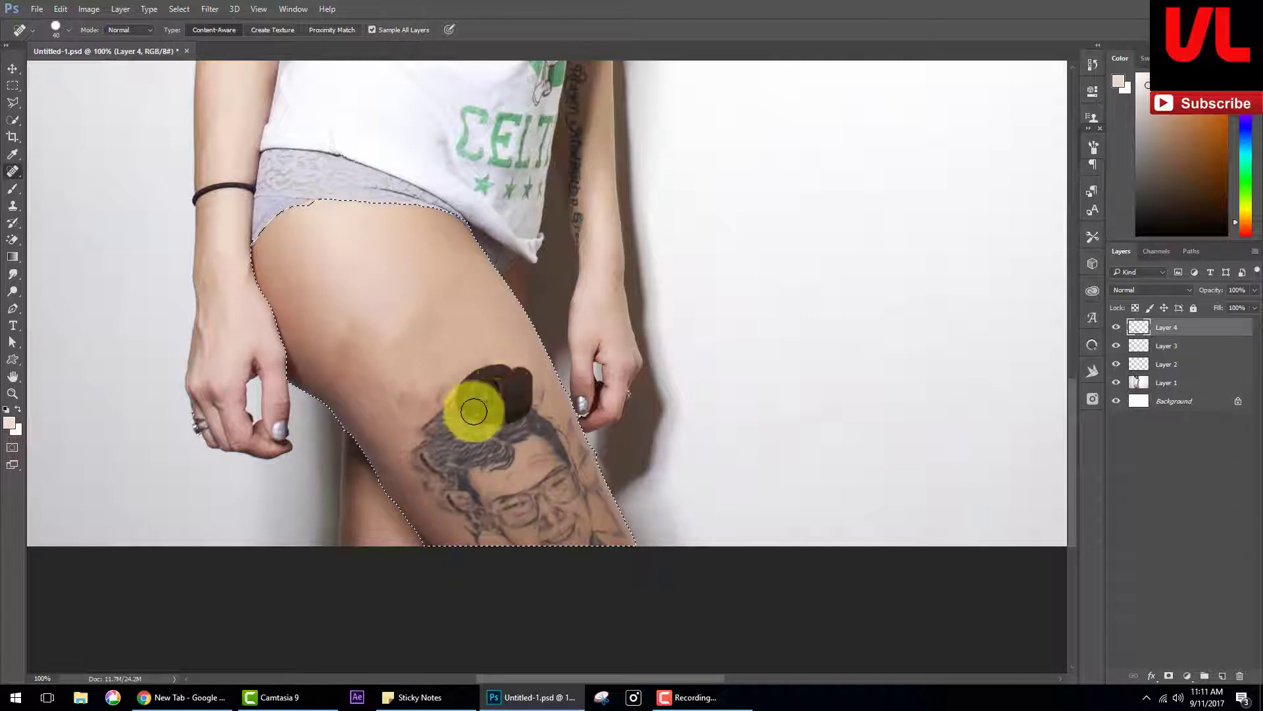
{"action": "mouse_move", "coordinate": [471, 409]}
{"action": "left_mouse_down"}
{"action": "mouse_move", "coordinate": [415, 451]}
{"action": "mouse_move", "coordinate": [452, 389]}
{"action": "mouse_move", "coordinate": [422, 412]}
{"action": "left_mouse_up"}
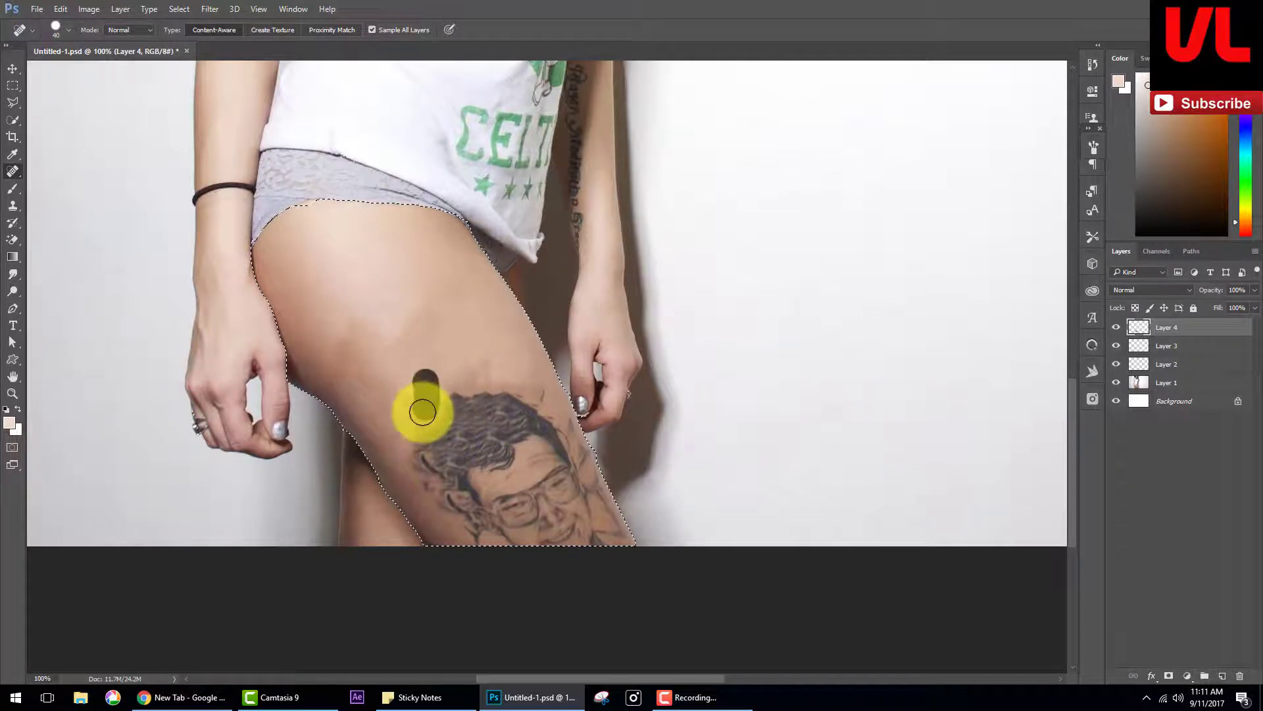
- With a larger healing brush, remove the remaining tattoo marks down to the lower thigh
{"action": "key", "text": "bracketright"}
{"action": "key", "text": "bracketright"}
{"action": "left_click_drag", "start_coordinate": [338, 309], "coordinate": [388, 406]}
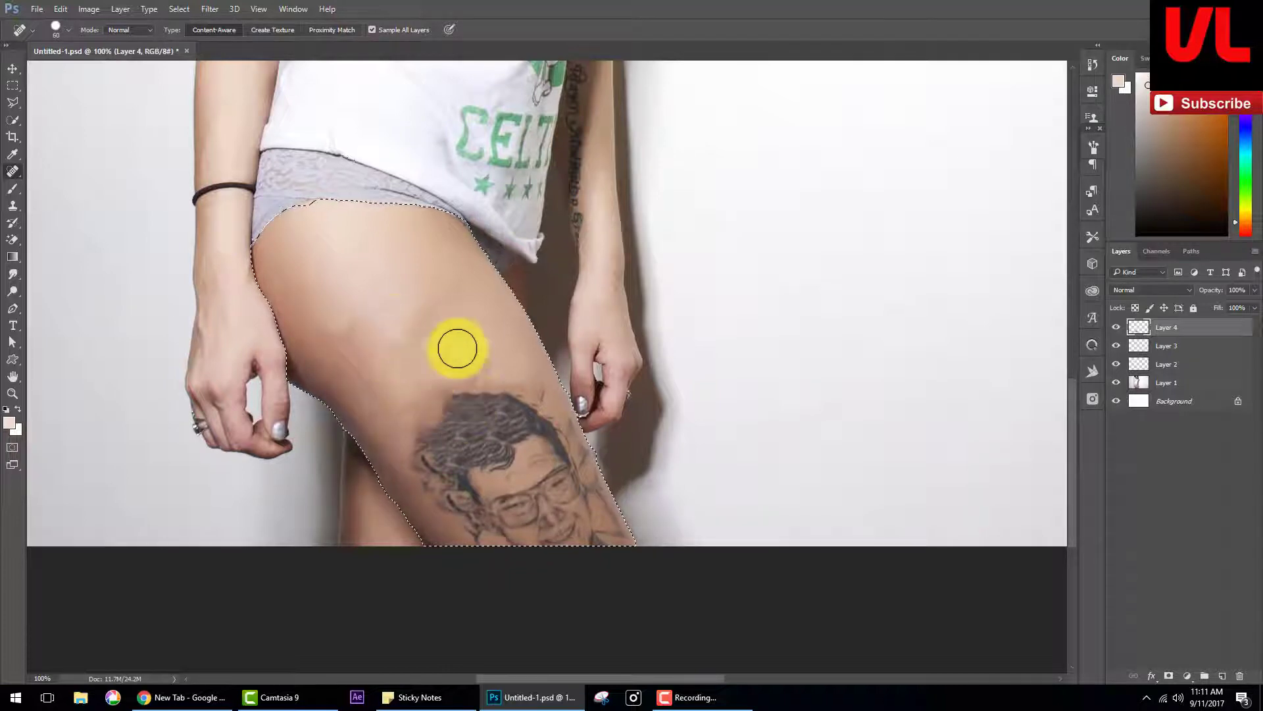
{"action": "mouse_move", "coordinate": [451, 330]}
{"action": "left_mouse_down"}
{"action": "mouse_move", "coordinate": [483, 410]}
{"action": "mouse_move", "coordinate": [536, 446]}
{"action": "mouse_move", "coordinate": [496, 385]}
{"action": "mouse_move", "coordinate": [468, 443]}
{"action": "left_mouse_up"}
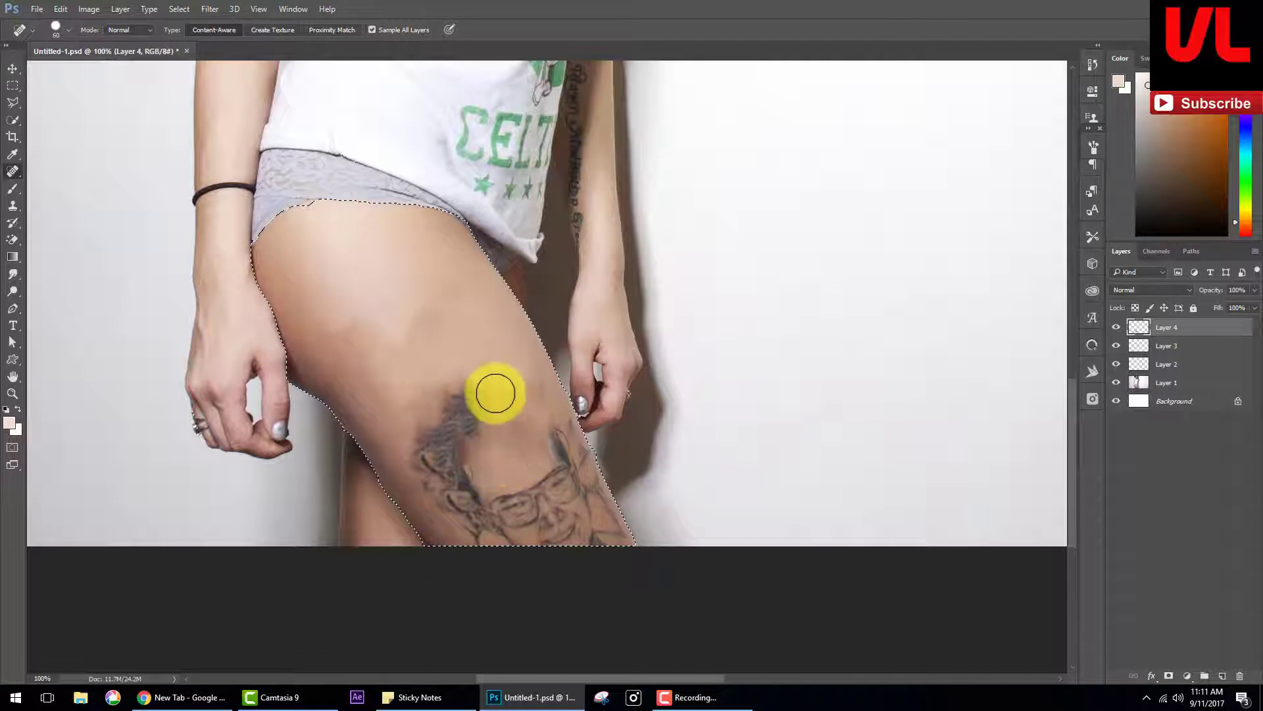
{"action": "mouse_move", "coordinate": [477, 388]}
{"action": "left_mouse_down"}
{"action": "mouse_move", "coordinate": [458, 470]}
{"action": "mouse_move", "coordinate": [496, 429]}
{"action": "mouse_move", "coordinate": [437, 432]}
{"action": "mouse_move", "coordinate": [482, 476]}
{"action": "left_mouse_up"}
{"action": "mouse_move", "coordinate": [427, 425]}
{"action": "left_mouse_down"}
{"action": "mouse_move", "coordinate": [428, 480]}
{"action": "mouse_move", "coordinate": [465, 527]}
{"action": "mouse_move", "coordinate": [474, 494]}
{"action": "mouse_move", "coordinate": [510, 521]}
{"action": "mouse_move", "coordinate": [587, 527]}
{"action": "mouse_move", "coordinate": [557, 458]}
{"action": "mouse_move", "coordinate": [592, 532]}
{"action": "left_mouse_up"}
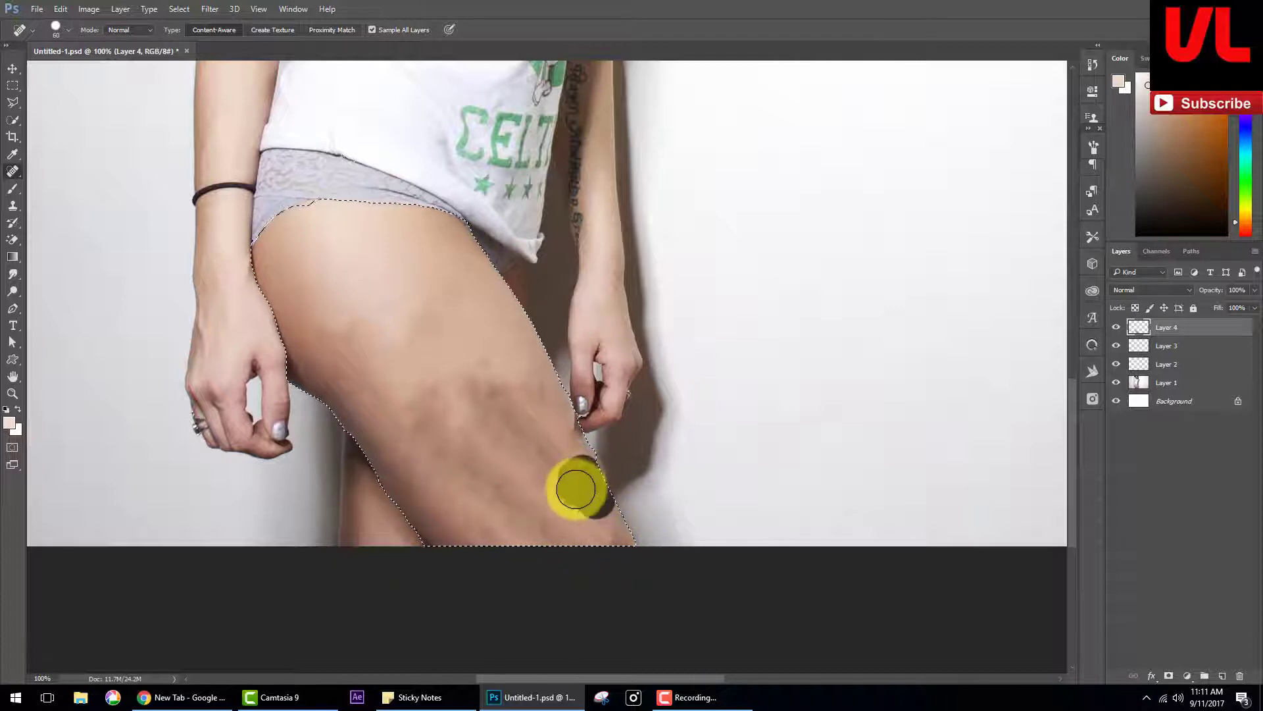
{"action": "mouse_move", "coordinate": [576, 489]}
{"action": "left_mouse_down"}
{"action": "mouse_move", "coordinate": [519, 493]}
{"action": "mouse_move", "coordinate": [436, 432]}
{"action": "mouse_move", "coordinate": [468, 394]}
{"action": "left_mouse_up"}
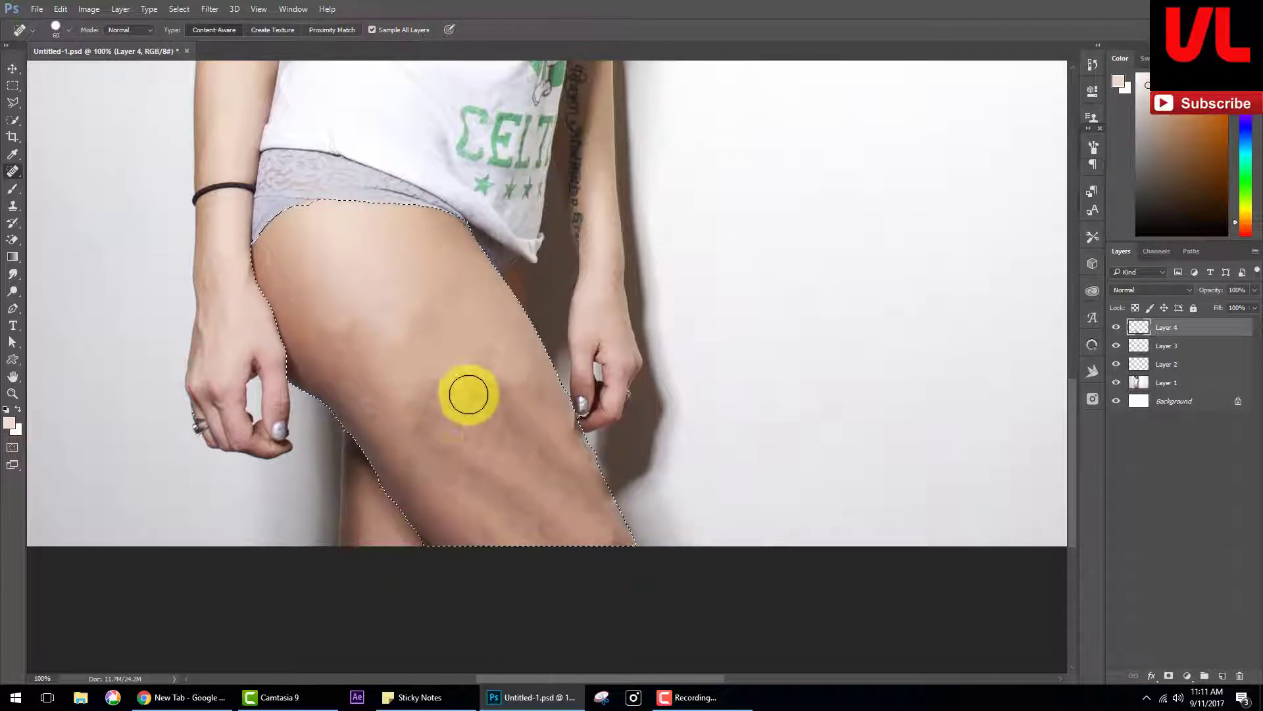
{"action": "mouse_move", "coordinate": [517, 485]}
{"action": "left_mouse_down"}
{"action": "mouse_move", "coordinate": [513, 524]}
{"action": "mouse_move", "coordinate": [554, 532]}
{"action": "left_mouse_up"}
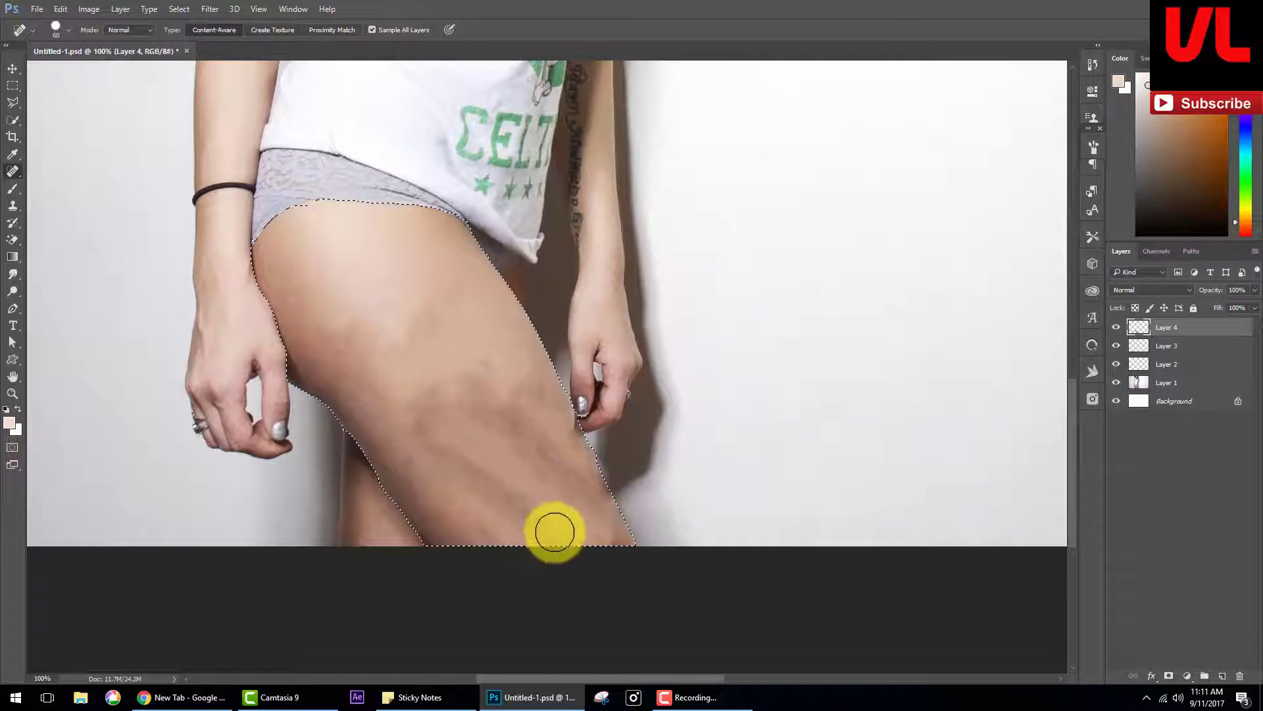
{"action": "left_click_drag", "start_coordinate": [468, 454], "coordinate": [505, 502]}
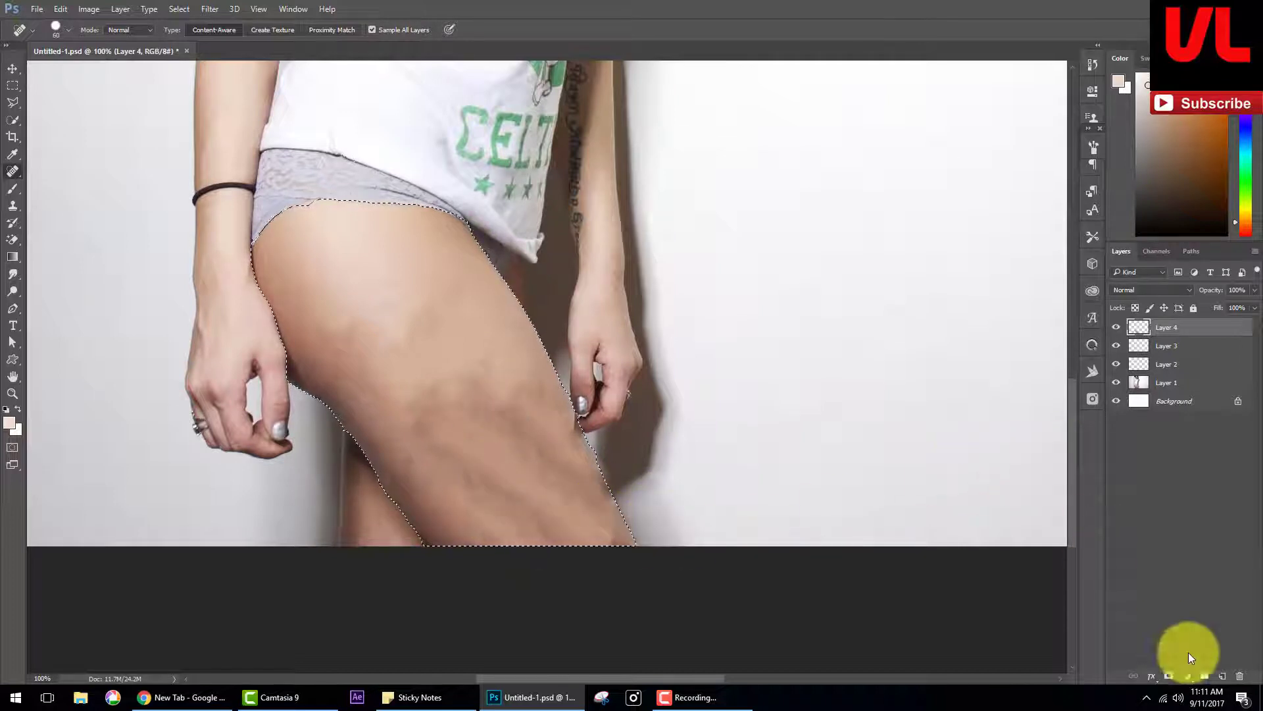
- On a new layer, sample thigh skin tones and brush them down the healed thigh
{"action": "left_click", "coordinate": [1222, 676]}
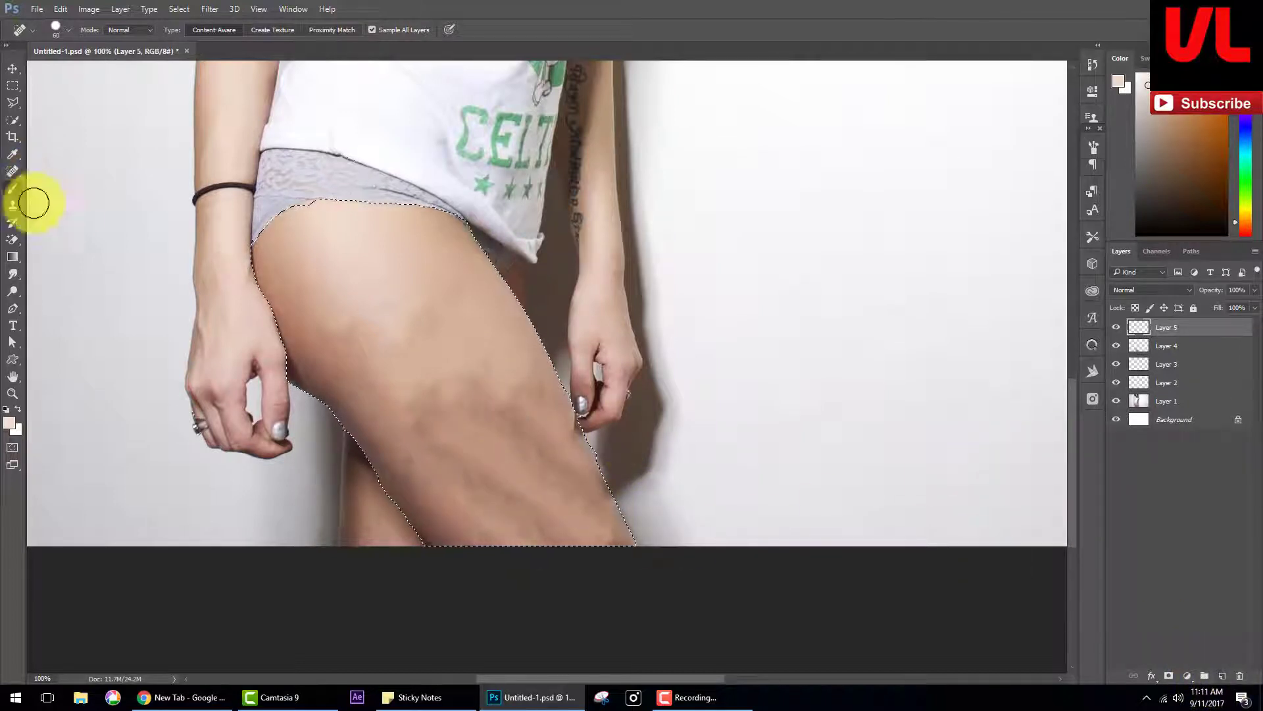
{"action": "left_click", "coordinate": [13, 188]}
{"action": "left_click", "coordinate": [406, 322], "text": "alt"}
{"action": "key", "text": "bracketright"}
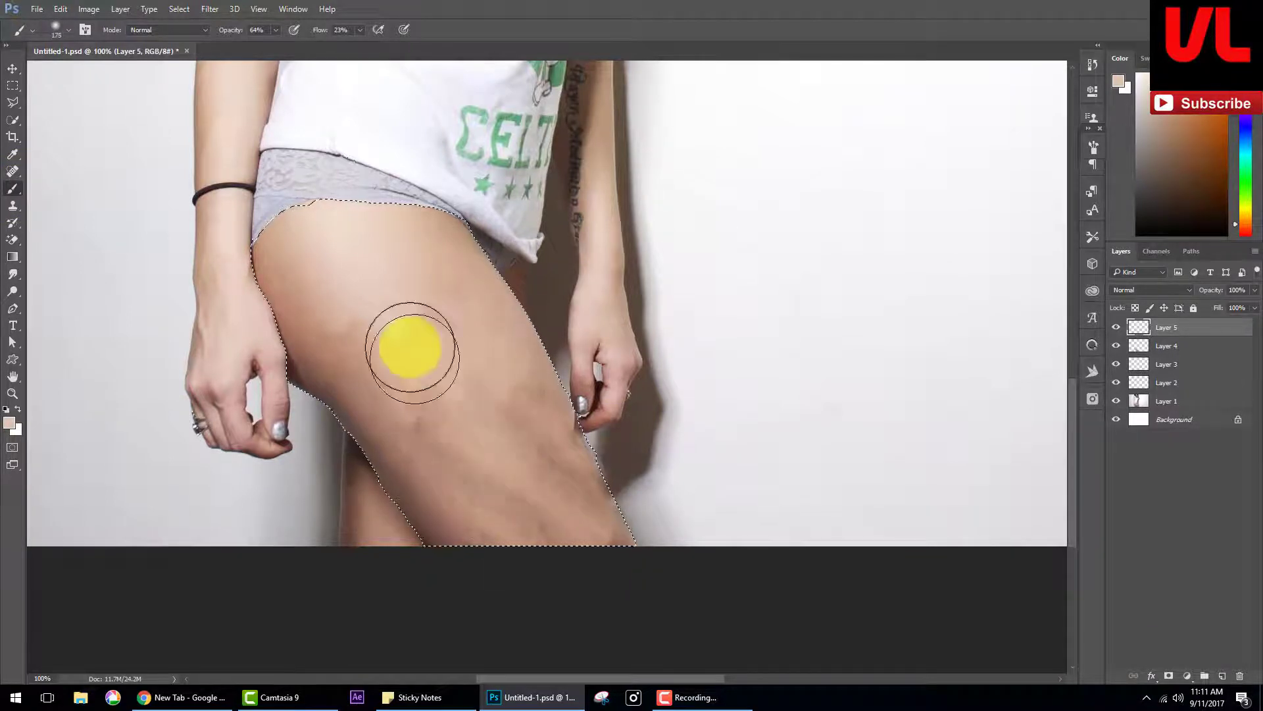
{"action": "left_click_drag", "start_coordinate": [409, 350], "coordinate": [508, 526]}
{"action": "left_click", "coordinate": [362, 401], "text": "alt"}
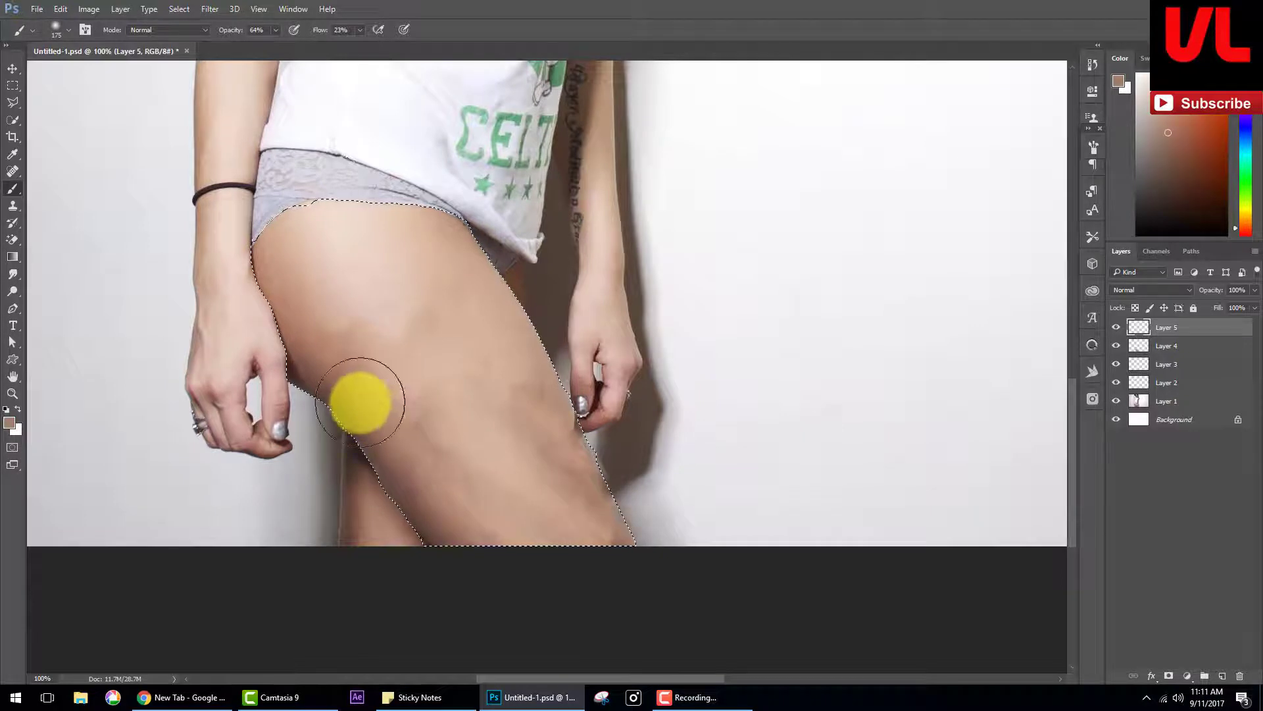
{"action": "left_click", "coordinate": [410, 369], "text": "alt"}
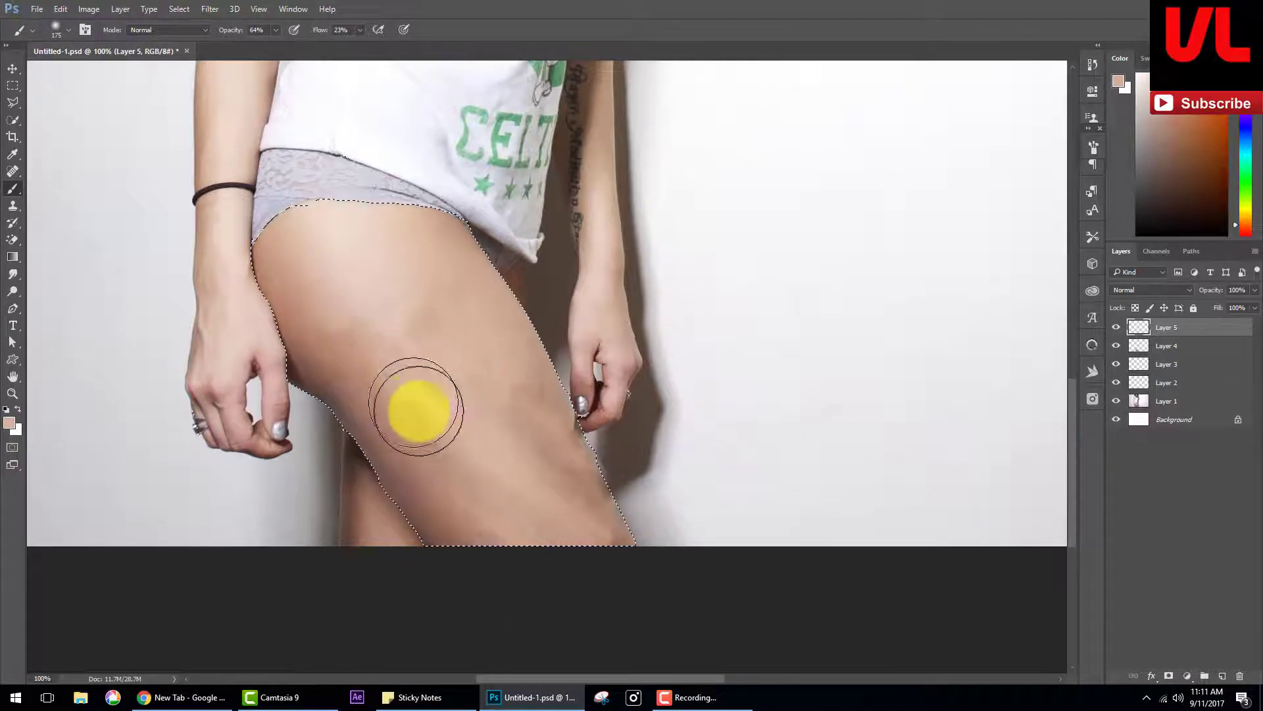
{"action": "left_click_drag", "start_coordinate": [465, 375], "coordinate": [530, 508]}
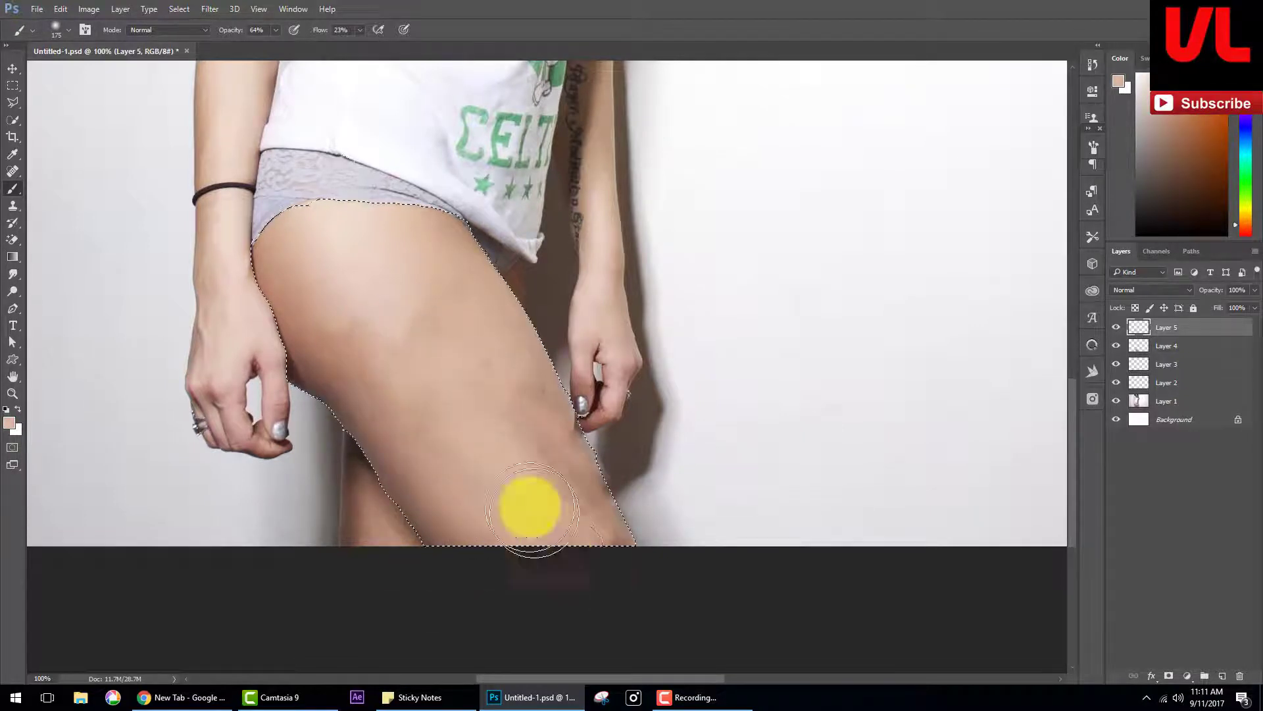
{"action": "left_click", "coordinate": [415, 333]}
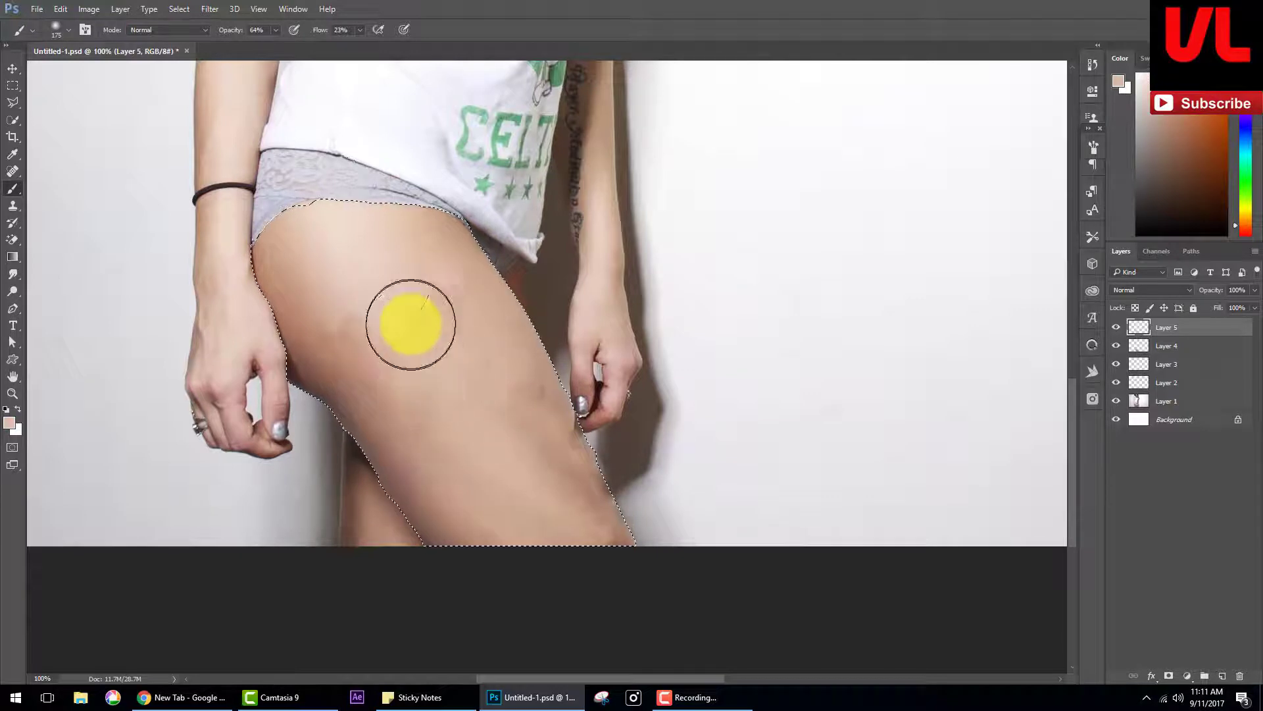
{"action": "mouse_move", "coordinate": [415, 333]}
{"action": "left_mouse_down"}
{"action": "mouse_move", "coordinate": [492, 324]}
{"action": "mouse_move", "coordinate": [594, 516]}
{"action": "left_mouse_up"}
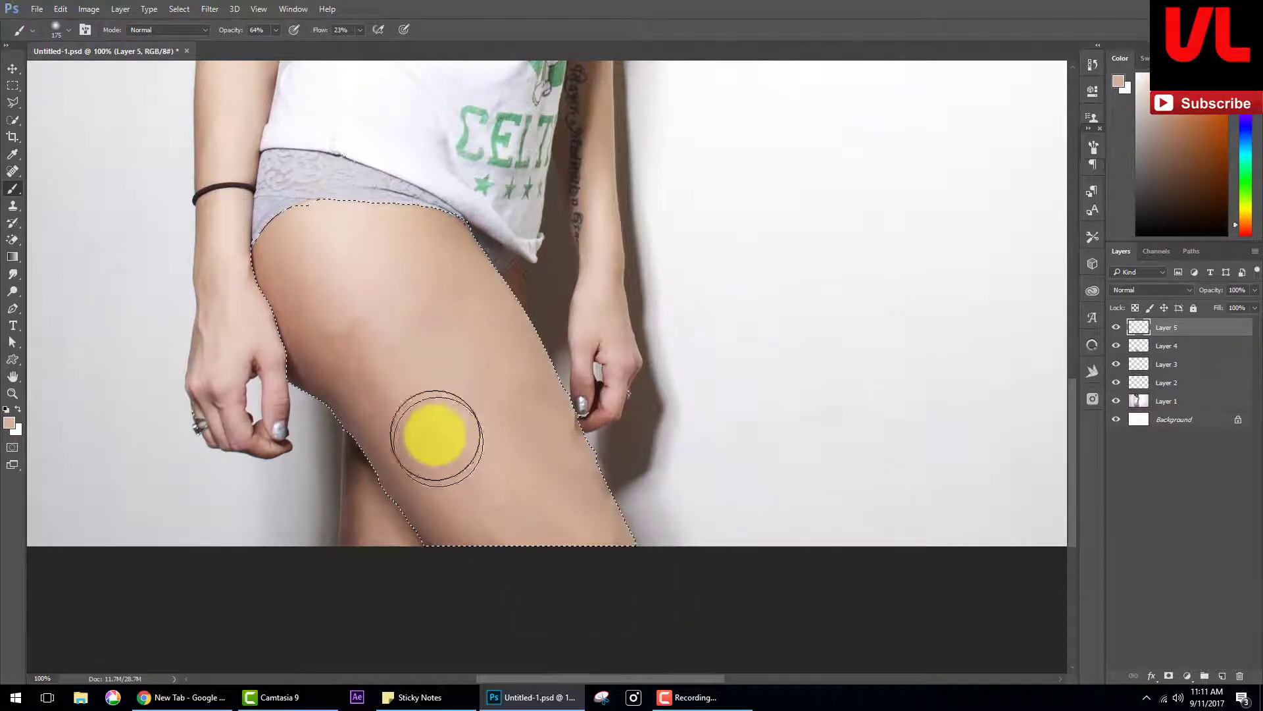
- Paint darker brown shading along the lower thigh edge, then deselect the thigh
{"action": "left_click", "coordinate": [377, 403], "text": "alt"}
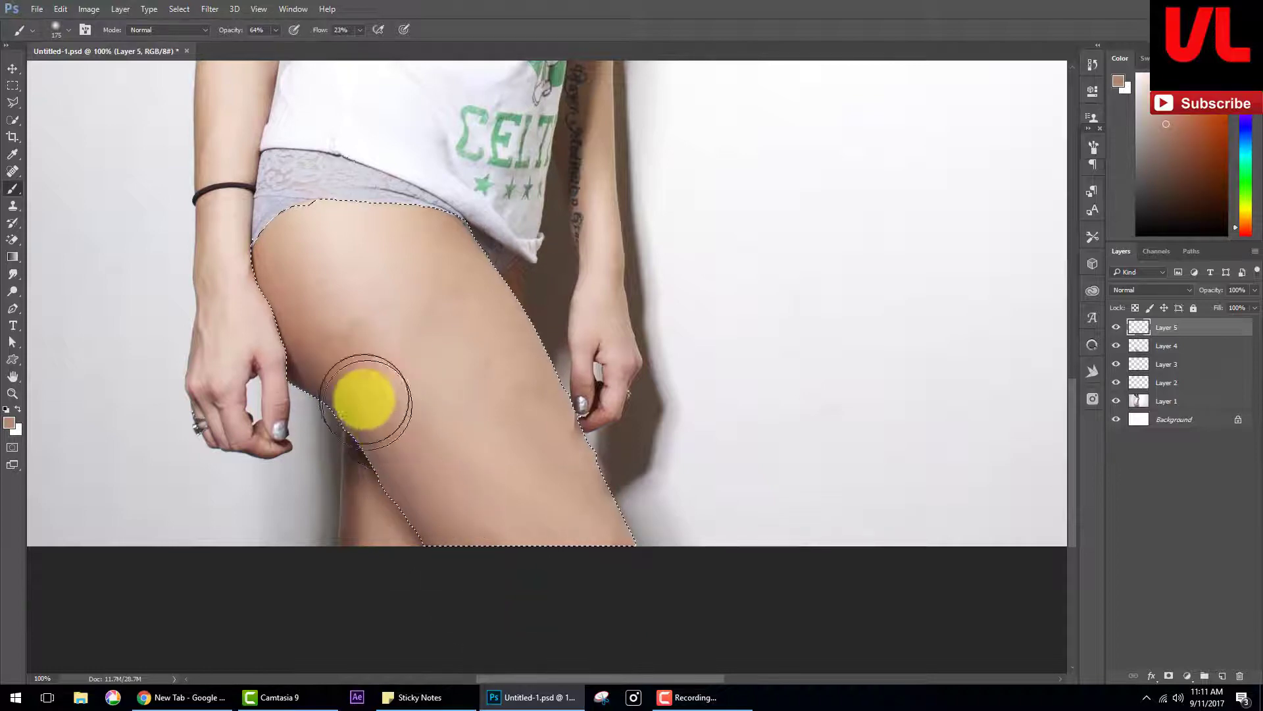
{"action": "left_click", "coordinate": [312, 375], "text": "alt"}
{"action": "left_click_drag", "start_coordinate": [357, 456], "coordinate": [370, 524]}
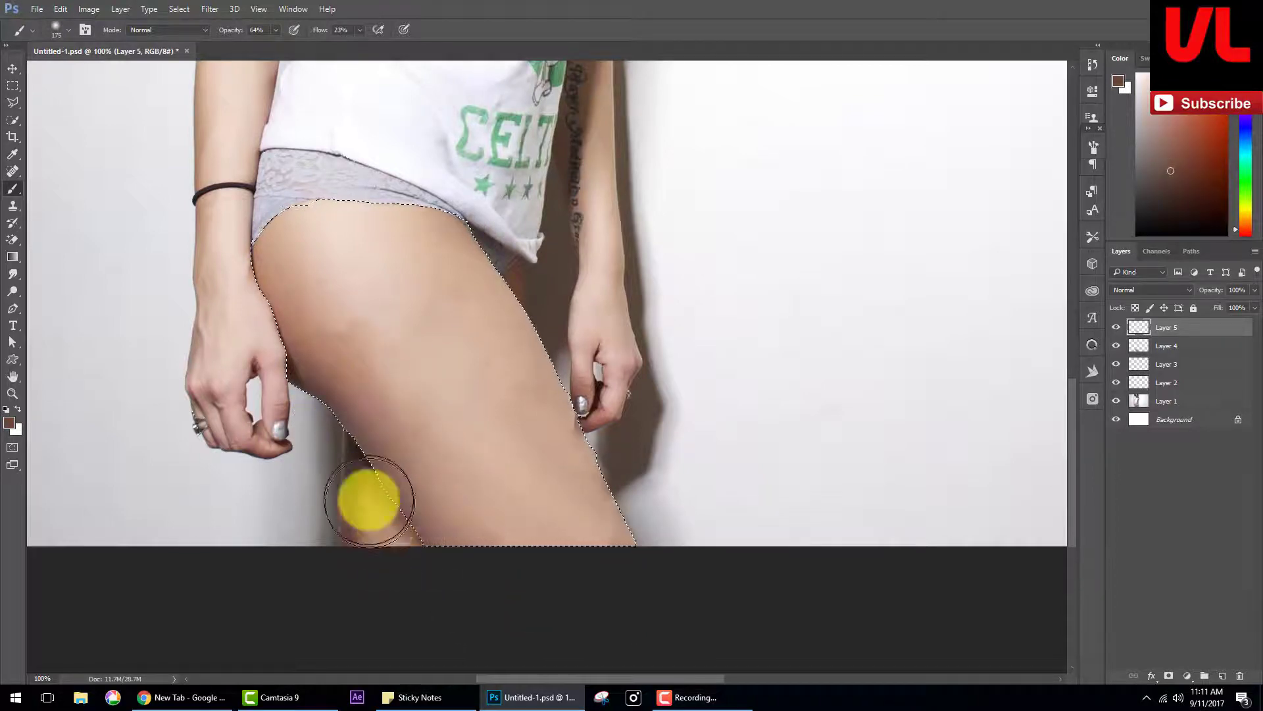
{"action": "left_click", "coordinate": [310, 417], "text": "alt"}
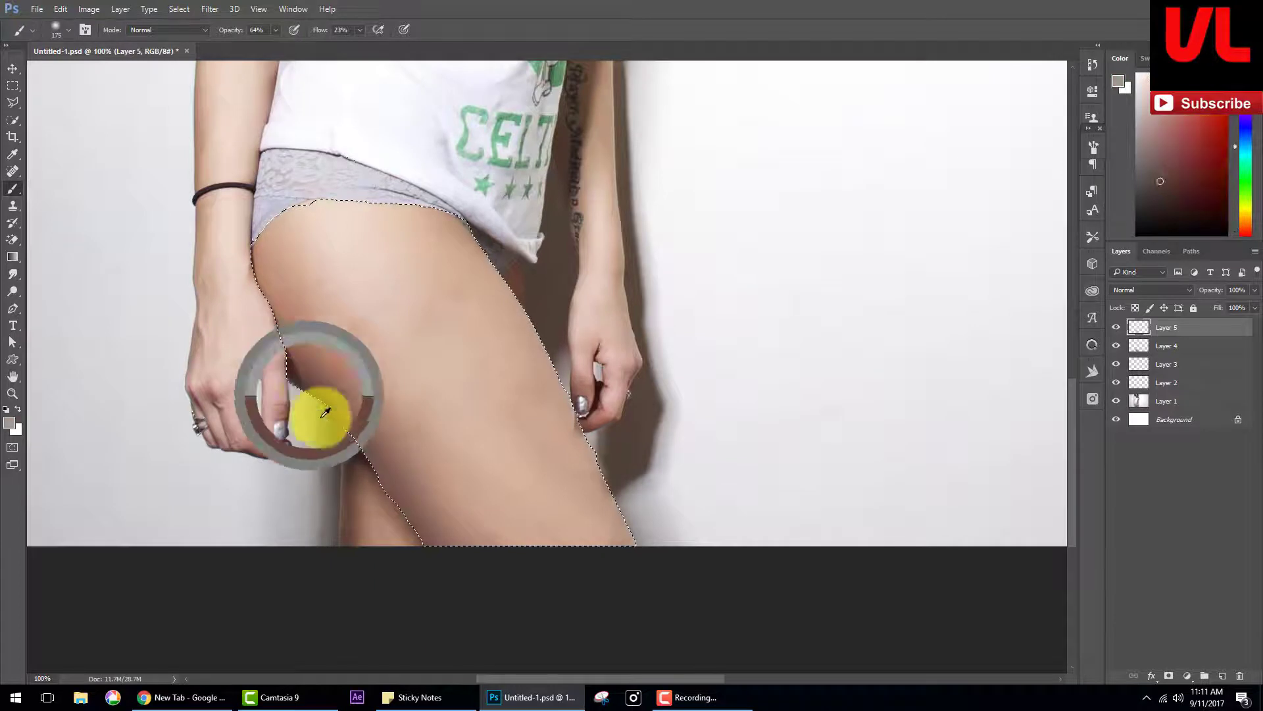
{"action": "left_click", "coordinate": [300, 371], "text": "alt"}
{"action": "left_click_drag", "start_coordinate": [355, 451], "coordinate": [413, 564]}
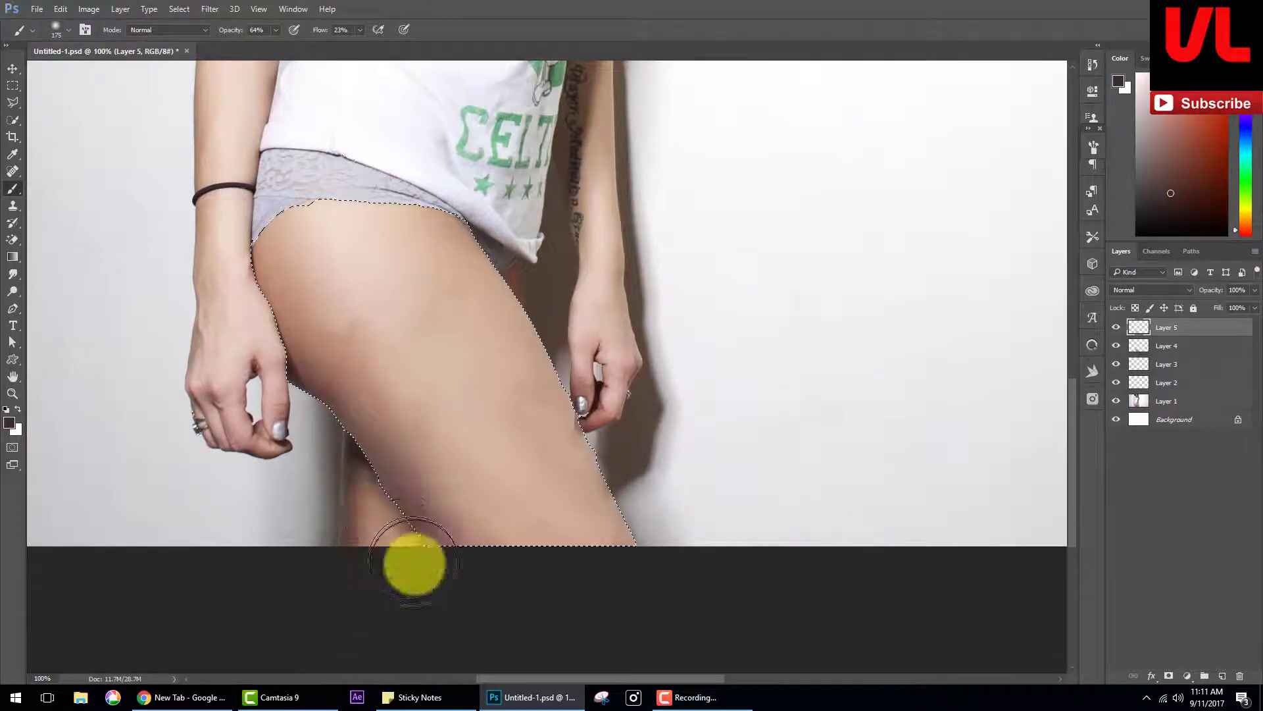
{"action": "left_click", "coordinate": [502, 353], "text": "alt"}
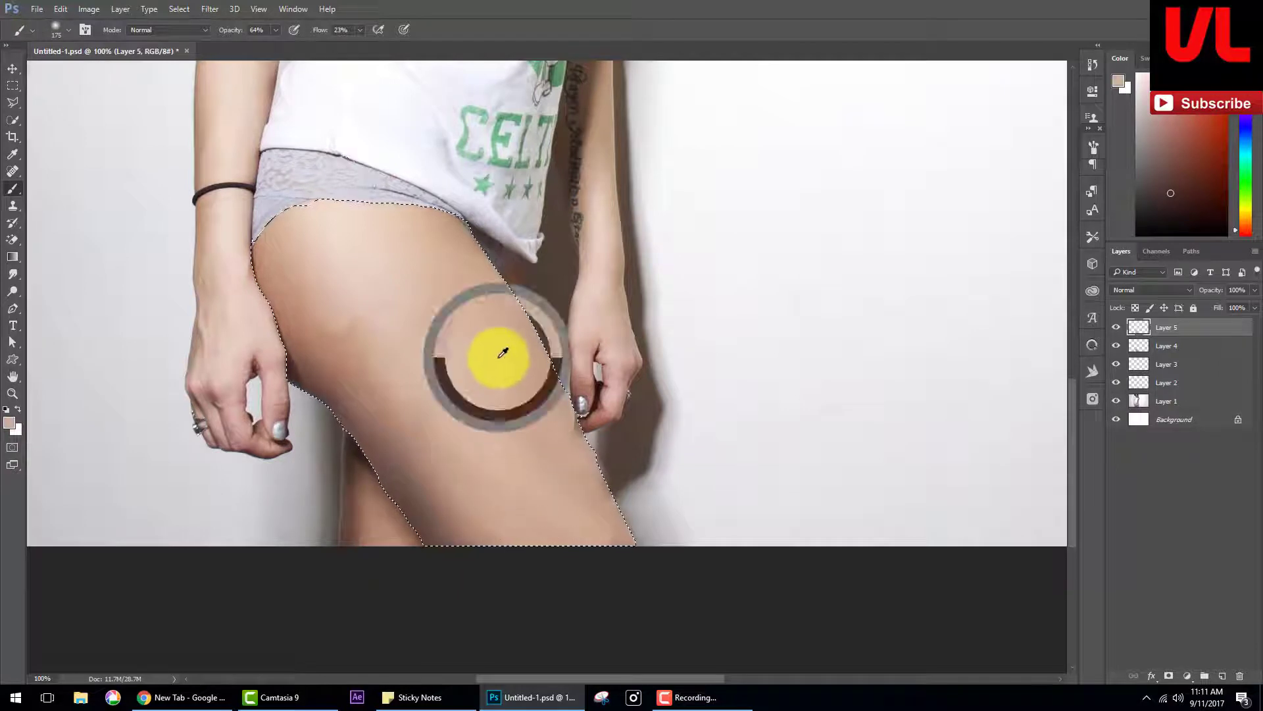
{"action": "key", "text": "ctrl+d"}
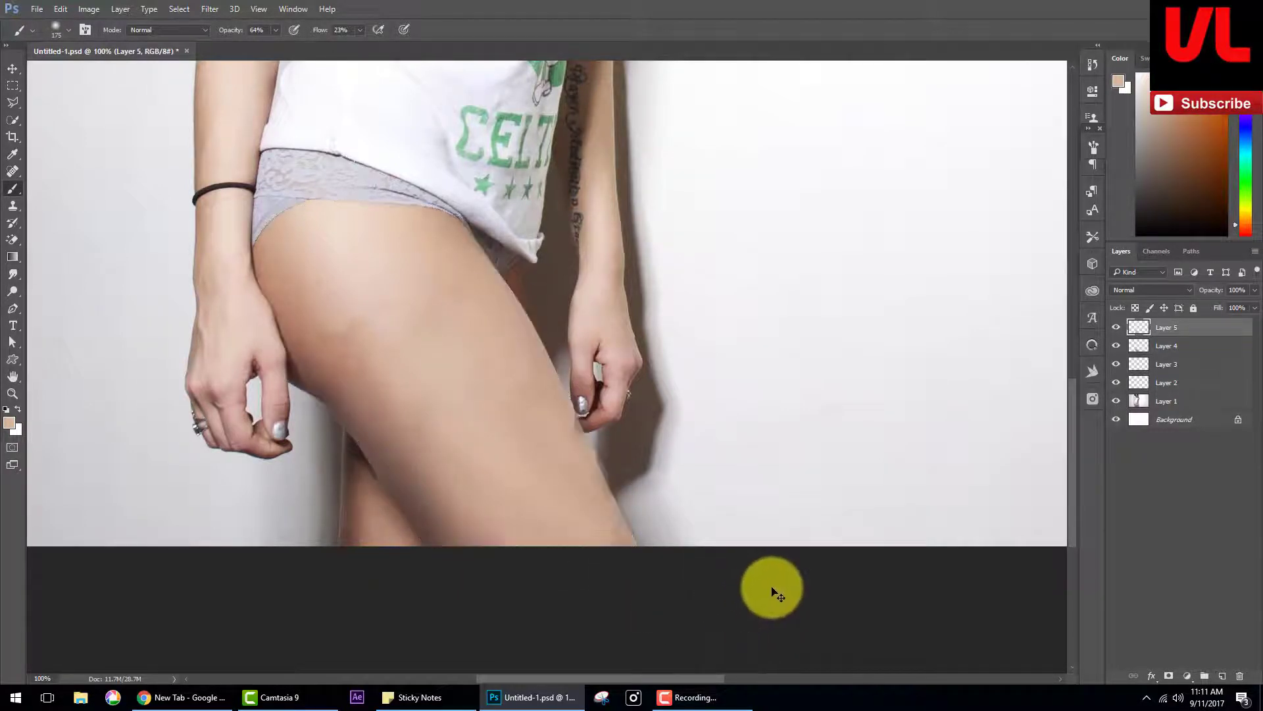
- Hide Layers 5 and 4, select Layer 1, and zoom to 200% on the original thigh tattoo
{"action": "left_click", "coordinate": [1115, 329]}
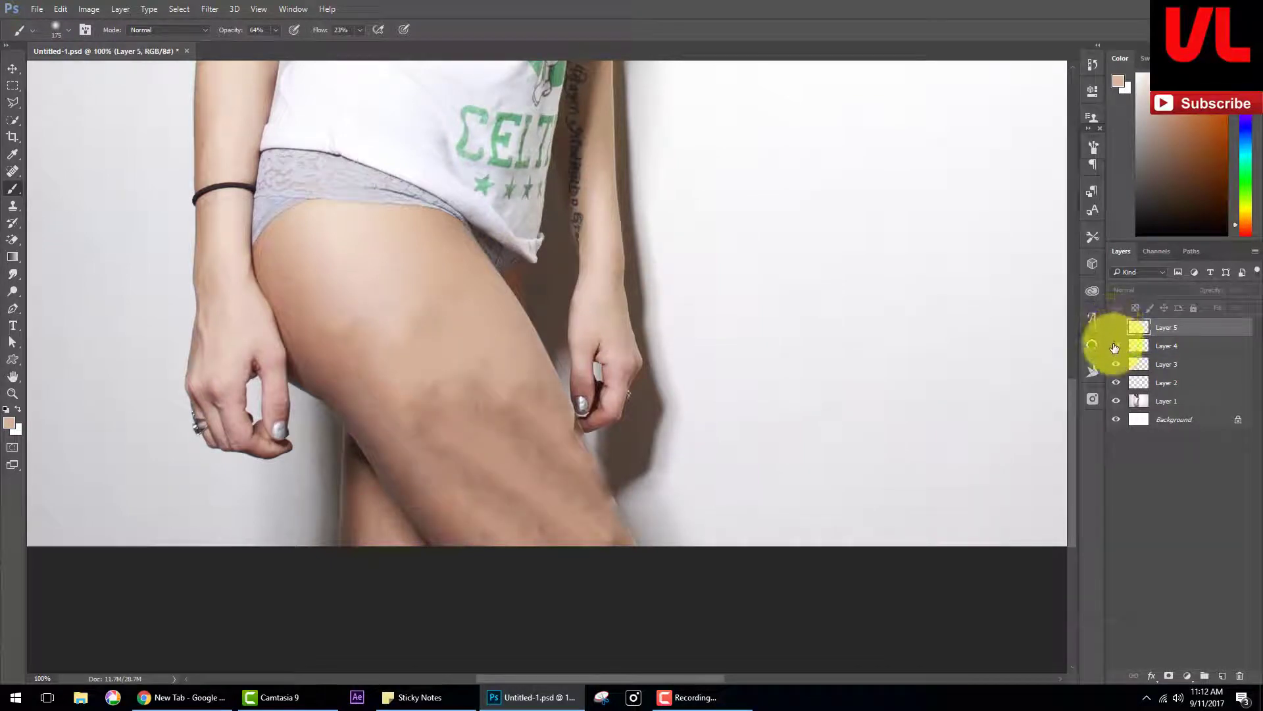
{"action": "left_click", "coordinate": [1114, 346]}
{"action": "left_click", "coordinate": [1135, 401]}
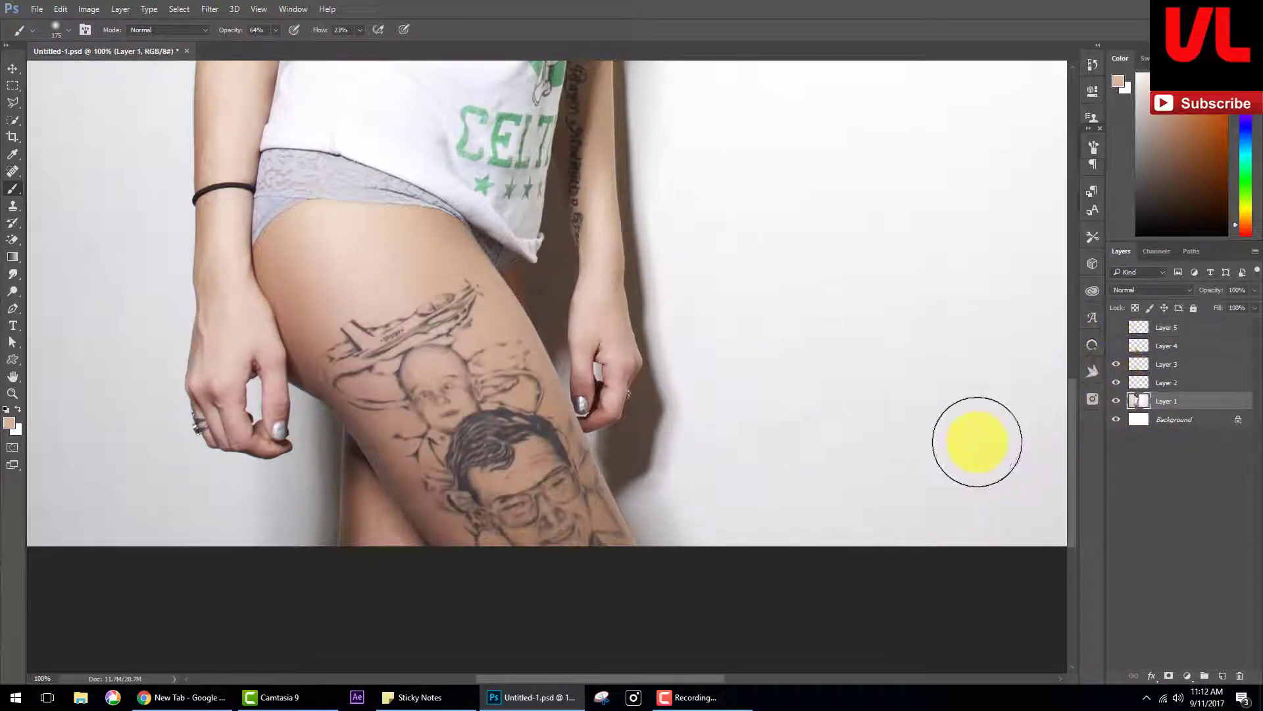
{"action": "key", "text": "ctrl+plus"}
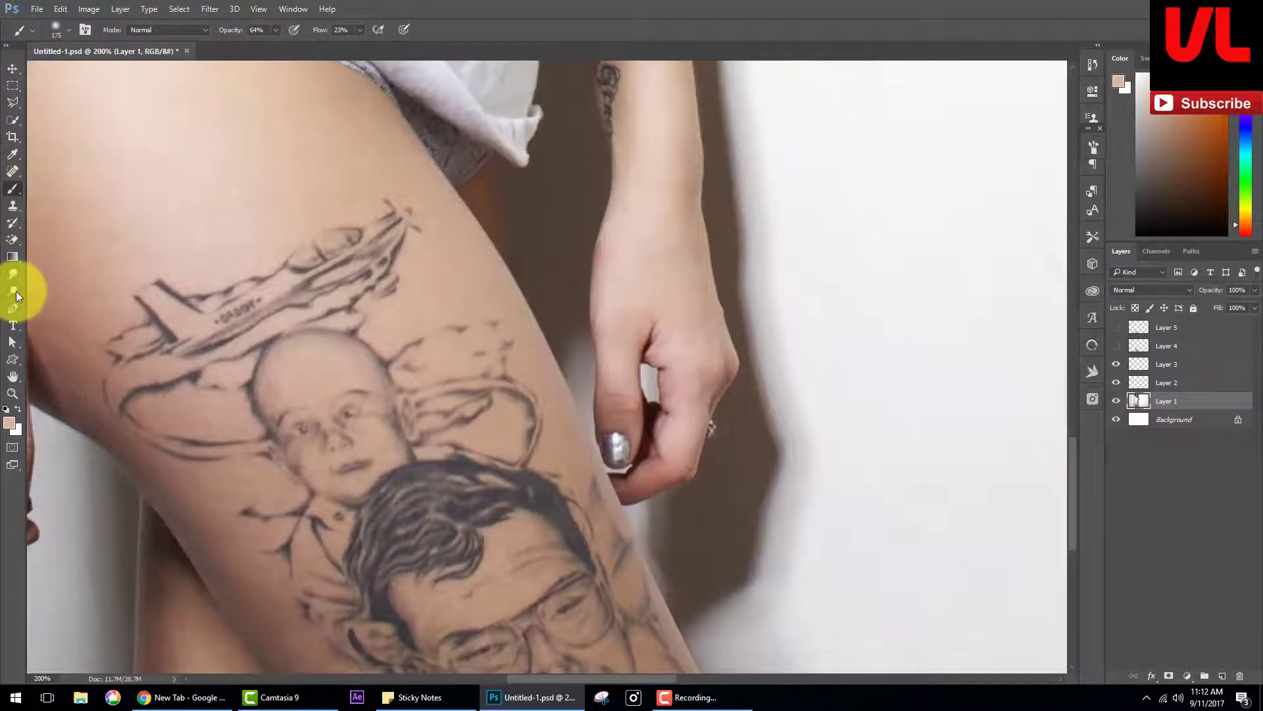
- Trace a Pen path down the thigh's edge and below the leg, enclosing the tattoo
{"action": "left_click", "coordinate": [14, 311]}
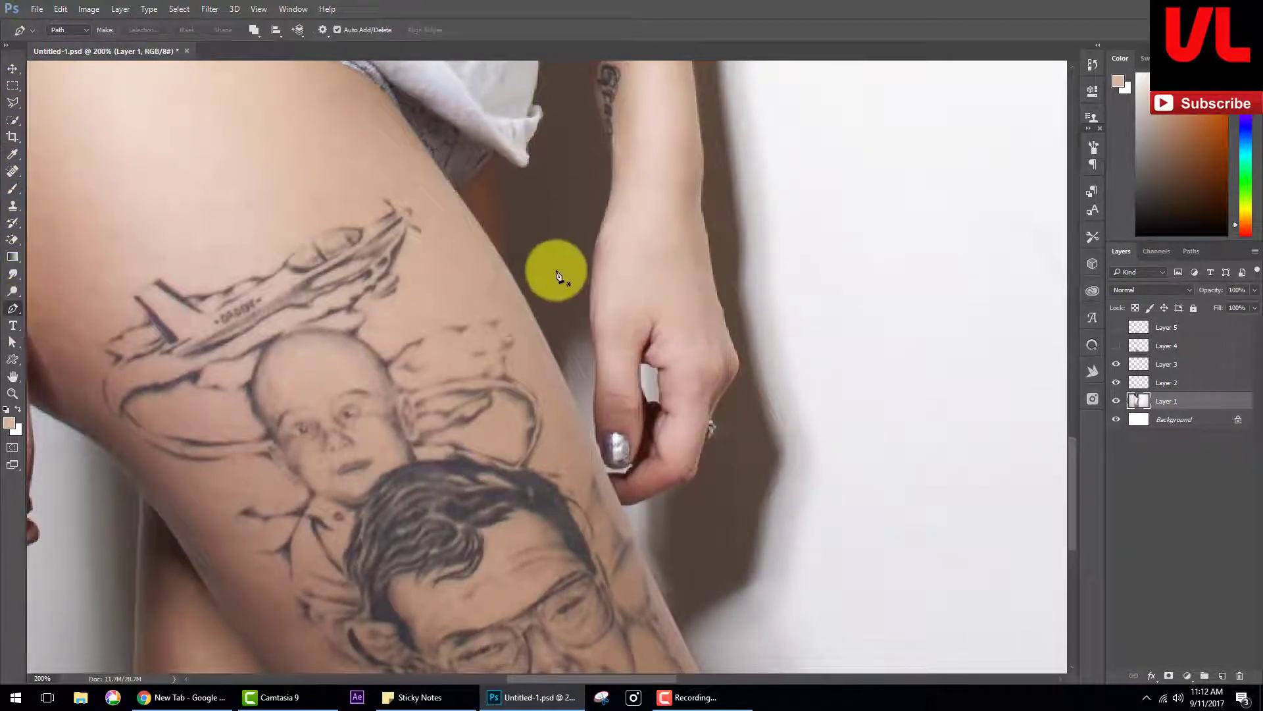
{"action": "left_click", "coordinate": [482, 226]}
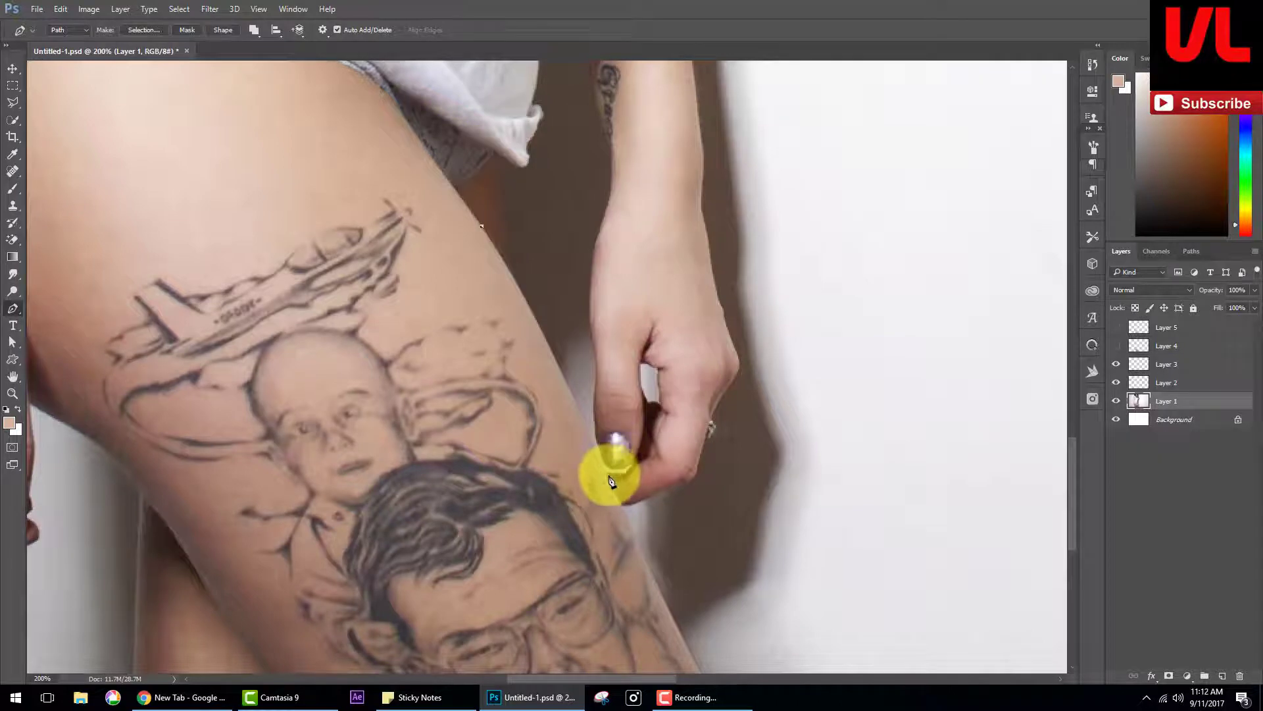
{"action": "left_click", "coordinate": [612, 492]}
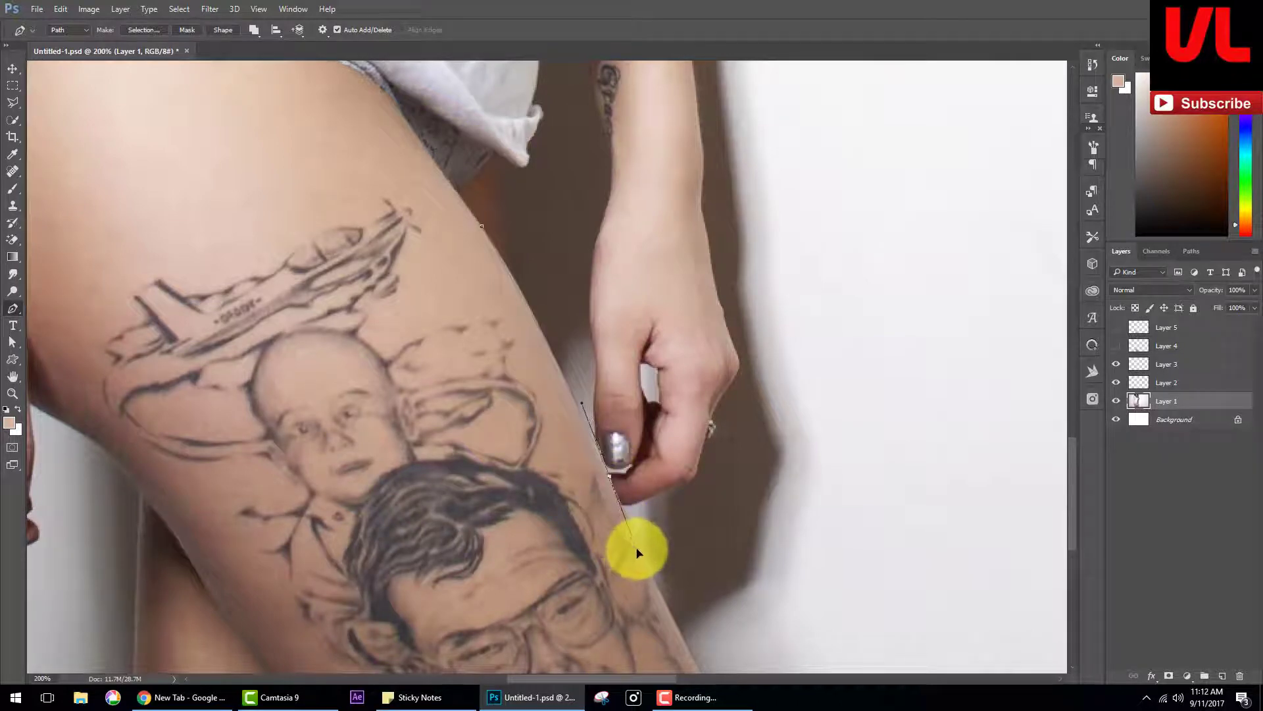
{"action": "left_click_drag", "start_coordinate": [638, 553], "coordinate": [658, 598]}
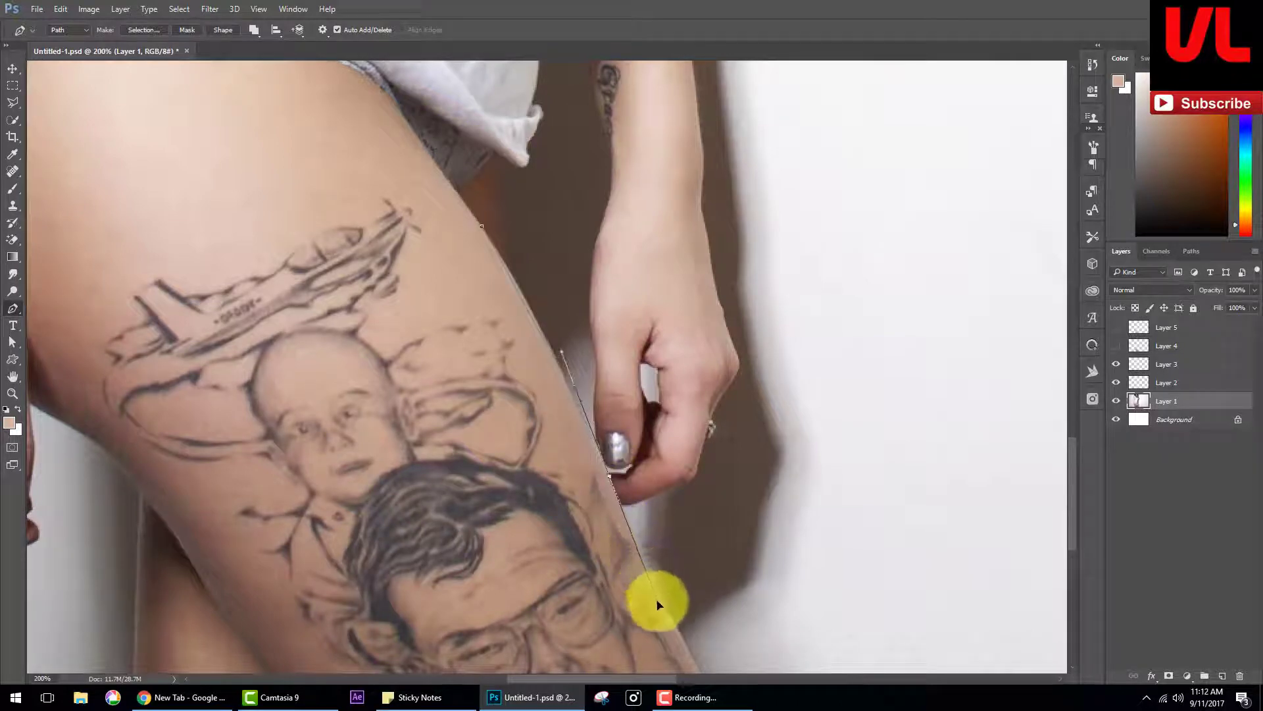
{"action": "scroll", "coordinate": [667, 598], "scroll_direction": "down", "scroll_amount": 3}
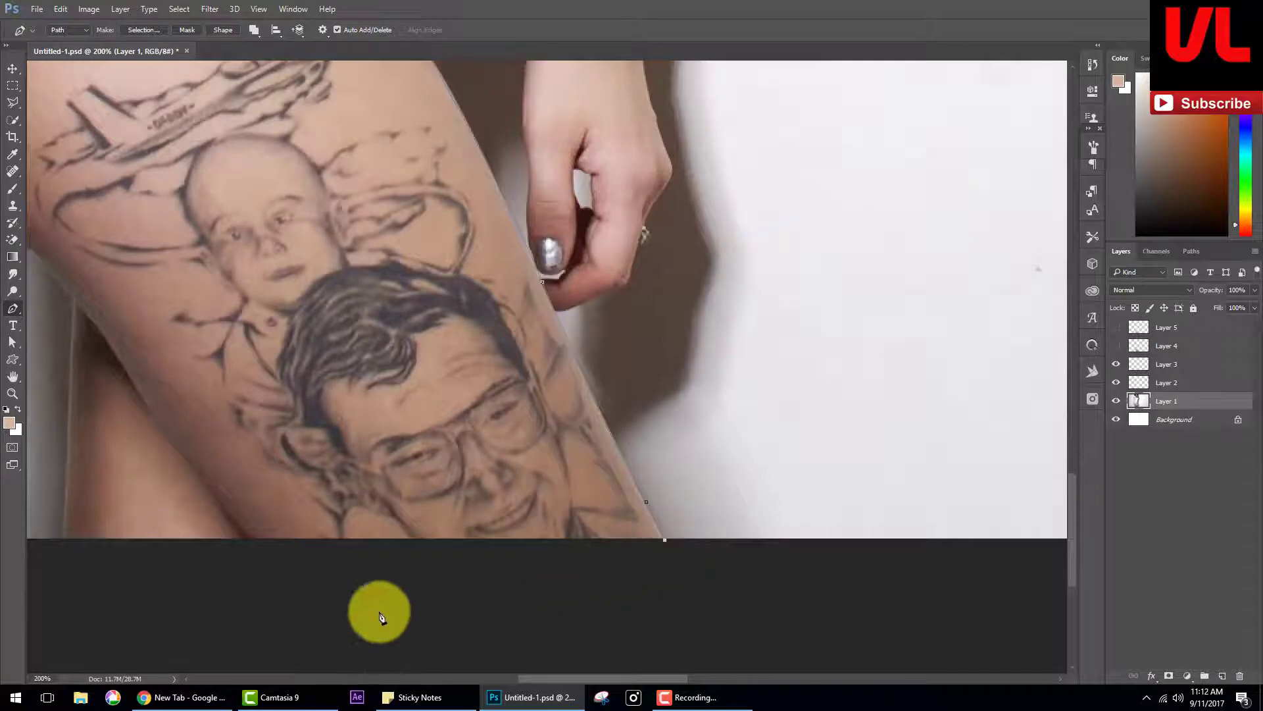
{"action": "left_click", "coordinate": [375, 609]}
{"action": "scroll", "coordinate": [178, 535], "scroll_direction": "up", "scroll_amount": 2}
{"action": "scroll", "coordinate": [353, 578], "scroll_direction": "left", "scroll_amount": 3}
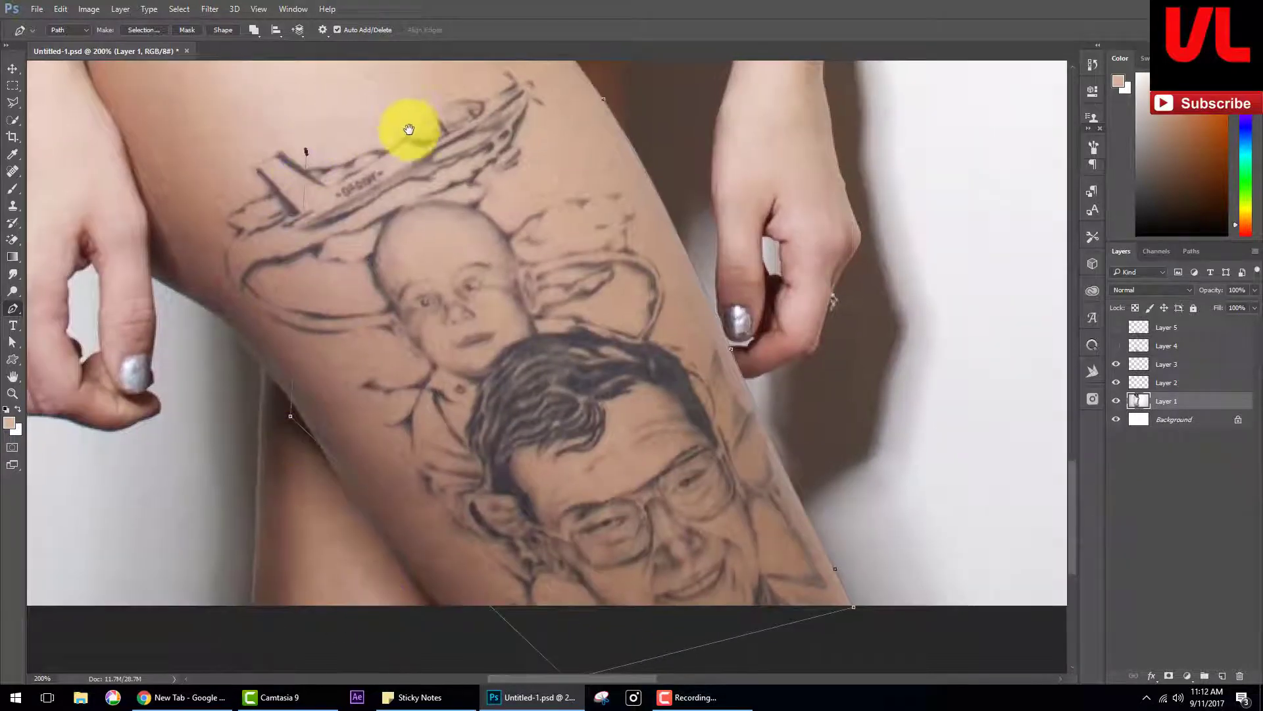
{"action": "scroll", "coordinate": [409, 127], "scroll_direction": "up", "scroll_amount": 3}
{"action": "scroll", "coordinate": [573, 245], "scroll_direction": "up", "scroll_amount": 2}
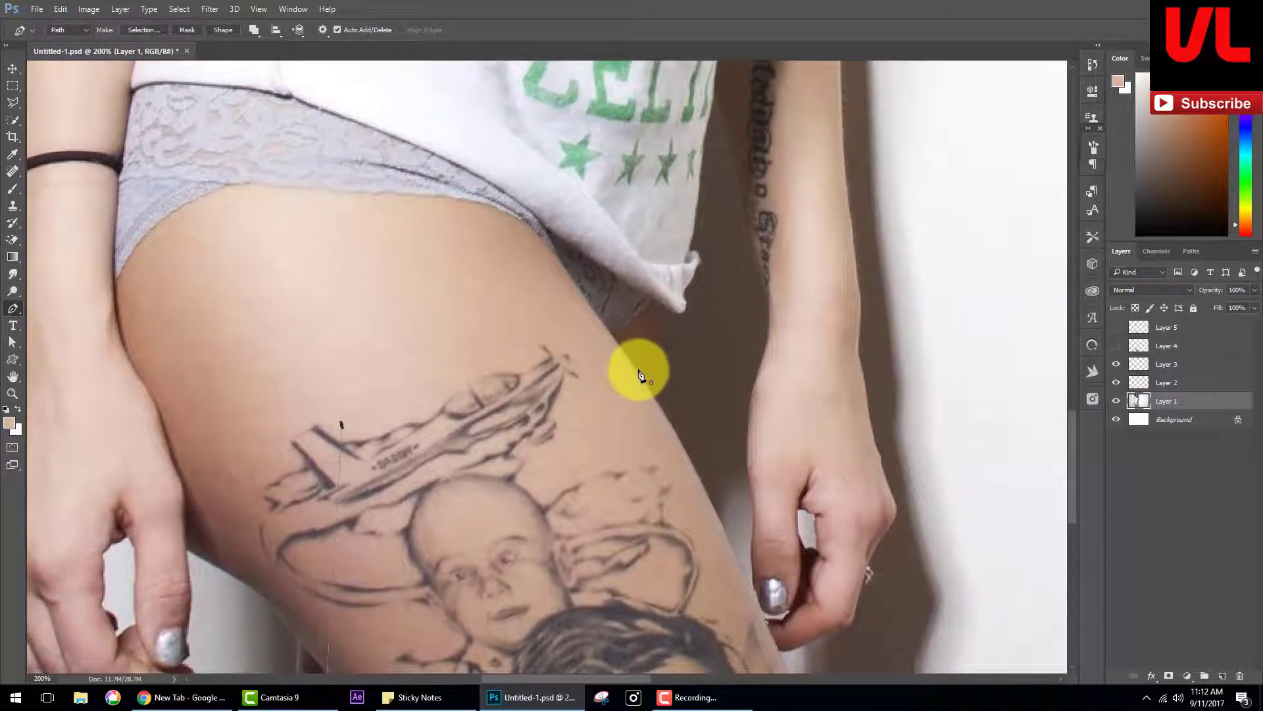
{"action": "left_click", "coordinate": [638, 373]}
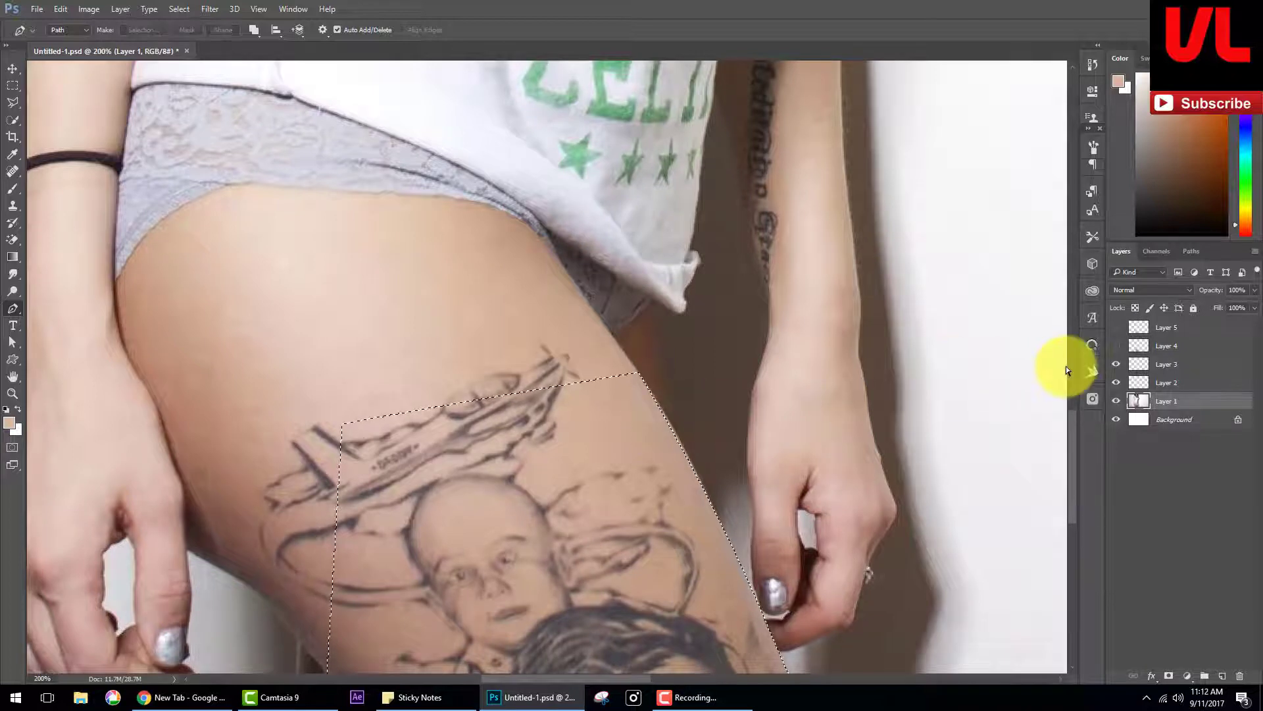
- Zoom out and show Layer 4 and Layer 5 to cover the thigh tattoo
{"action": "key", "text": "ctrl+minus"}
{"action": "left_click", "coordinate": [1116, 345]}
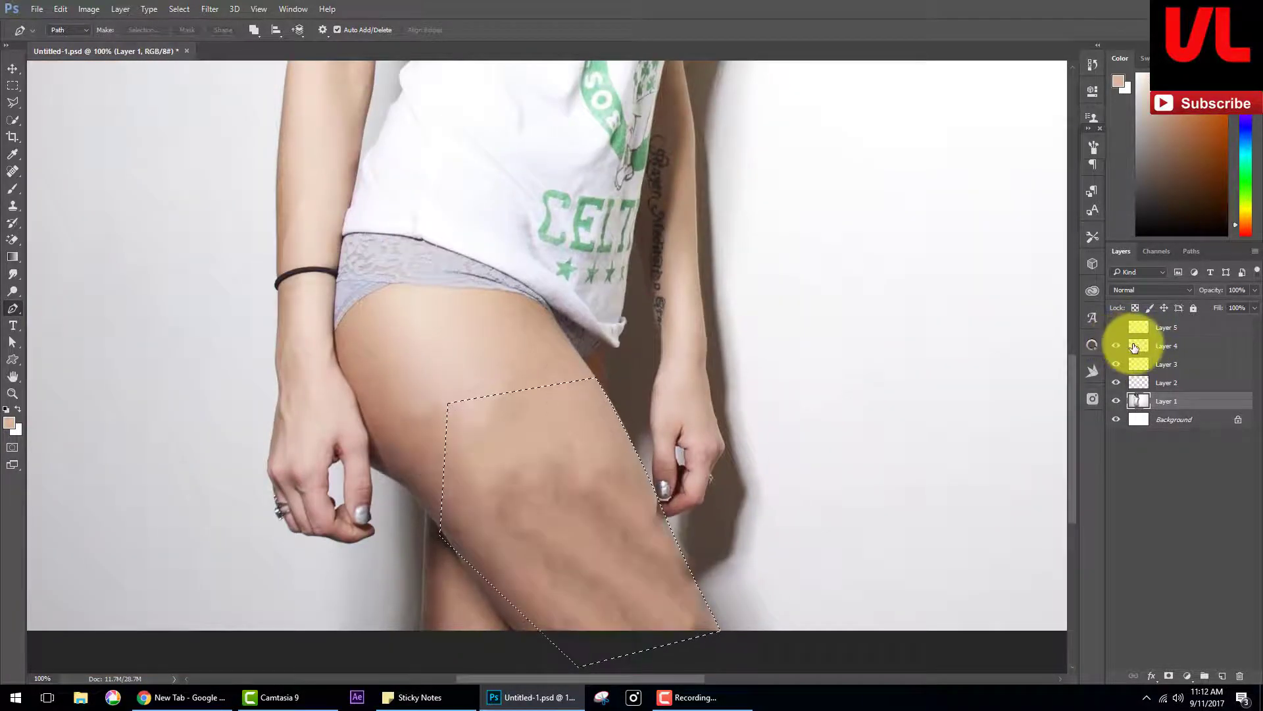
{"action": "left_click", "coordinate": [1116, 327]}
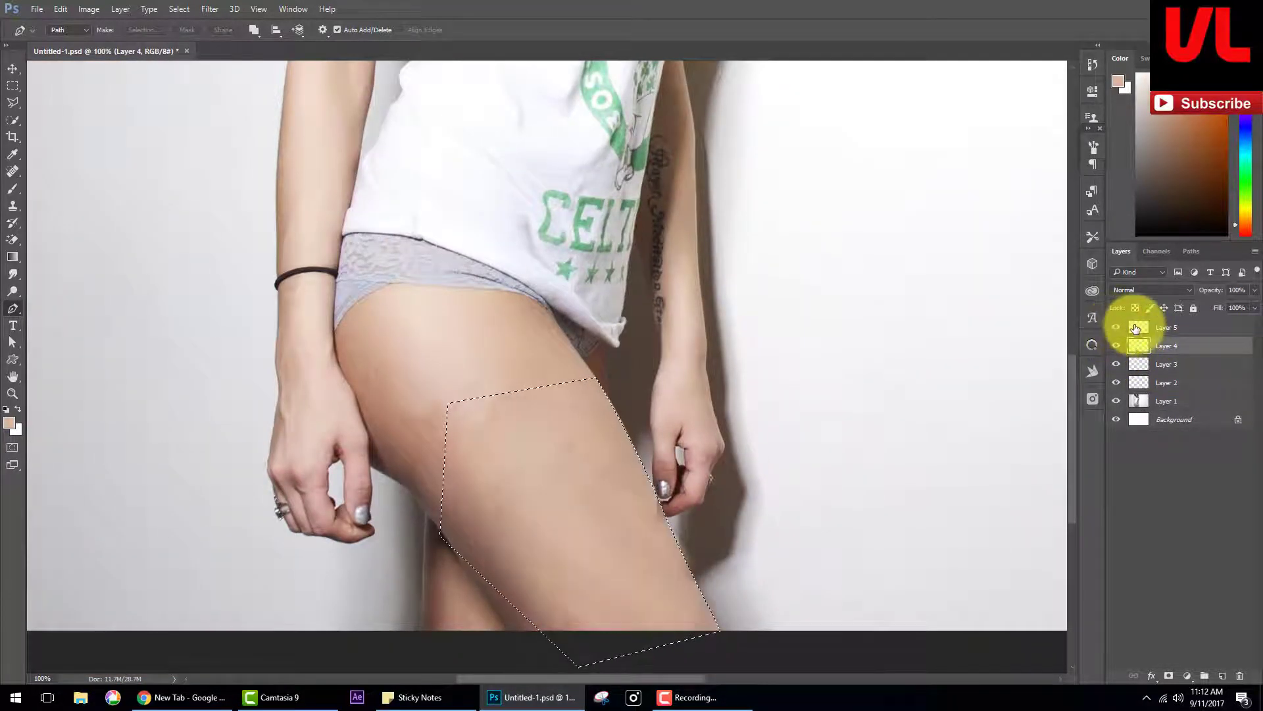
- Brush sampled skin tone along the patch's right edge on Layer 5, then deselect
{"action": "left_click", "coordinate": [13, 191]}
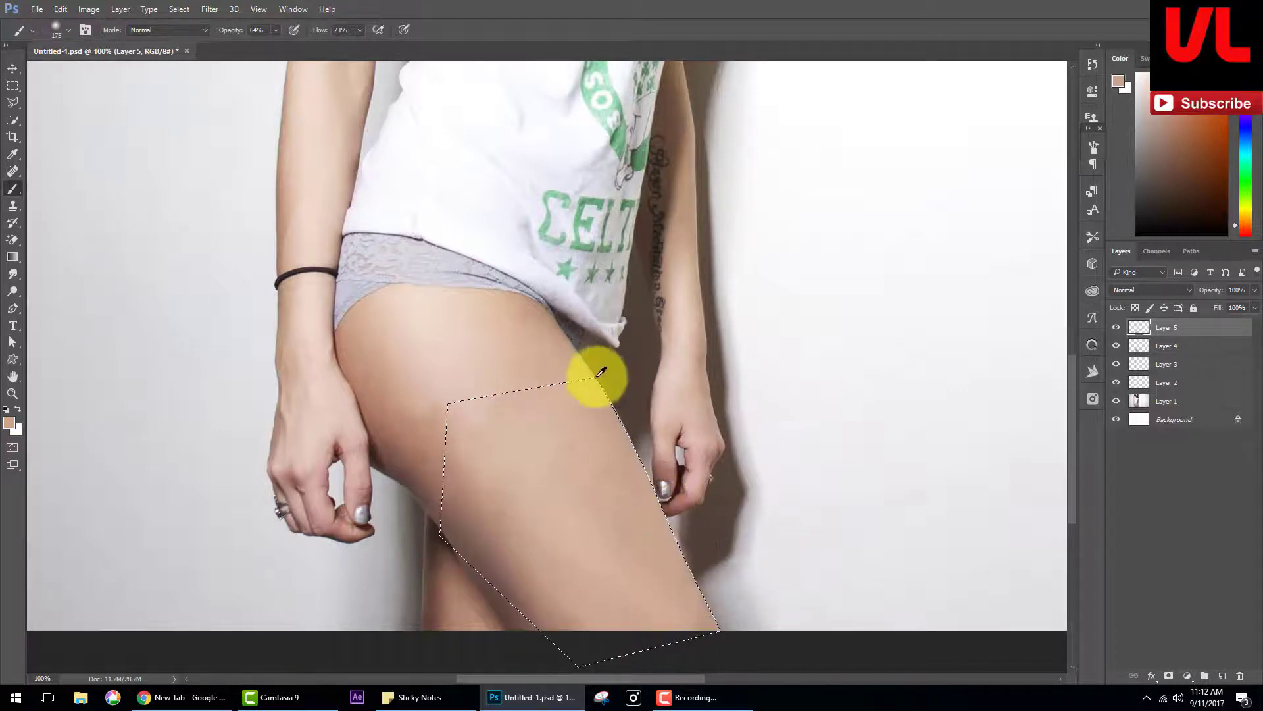
{"action": "left_click", "coordinate": [564, 322], "text": "alt"}
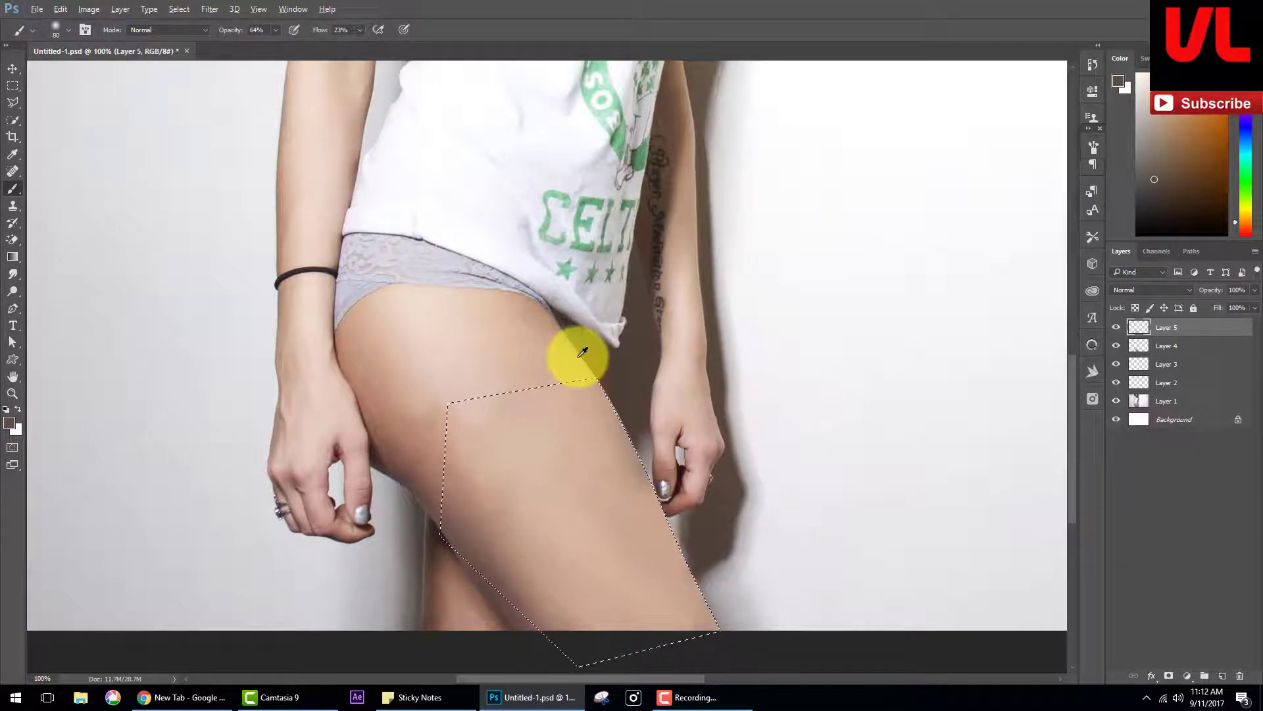
{"action": "left_click_drag", "start_coordinate": [620, 417], "coordinate": [694, 540]}
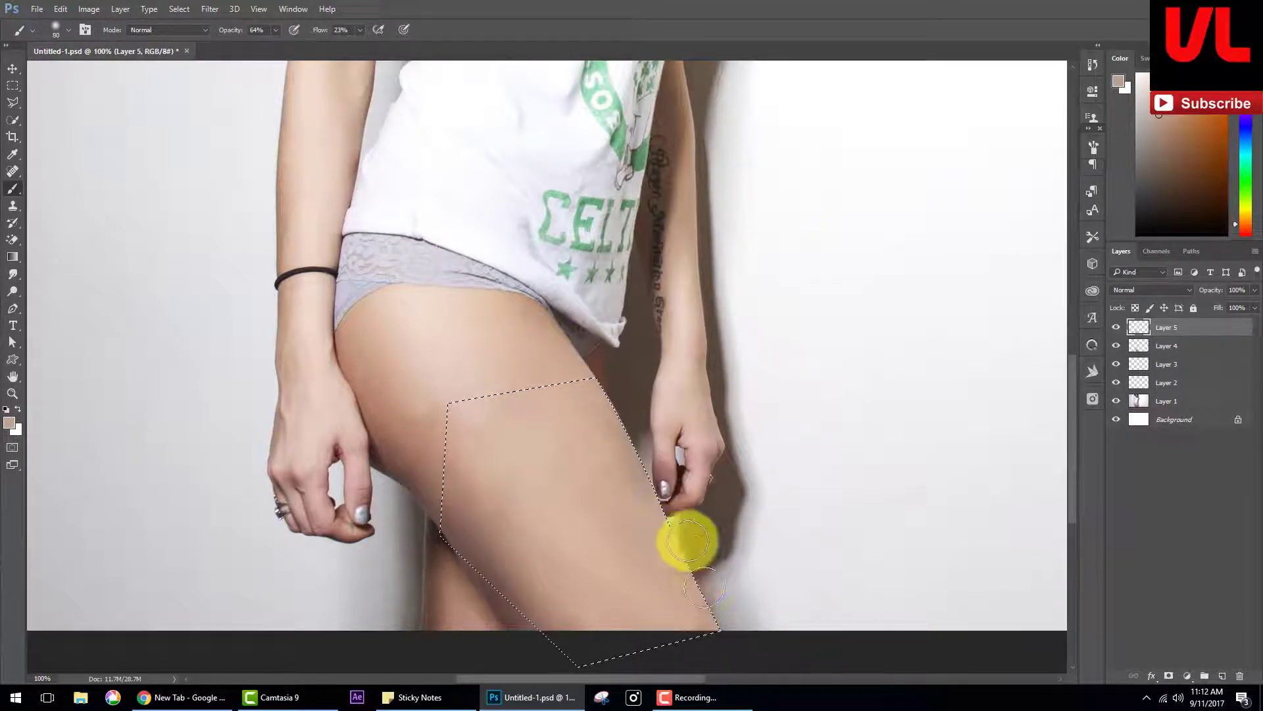
{"action": "left_click_drag", "start_coordinate": [674, 490], "coordinate": [661, 481]}
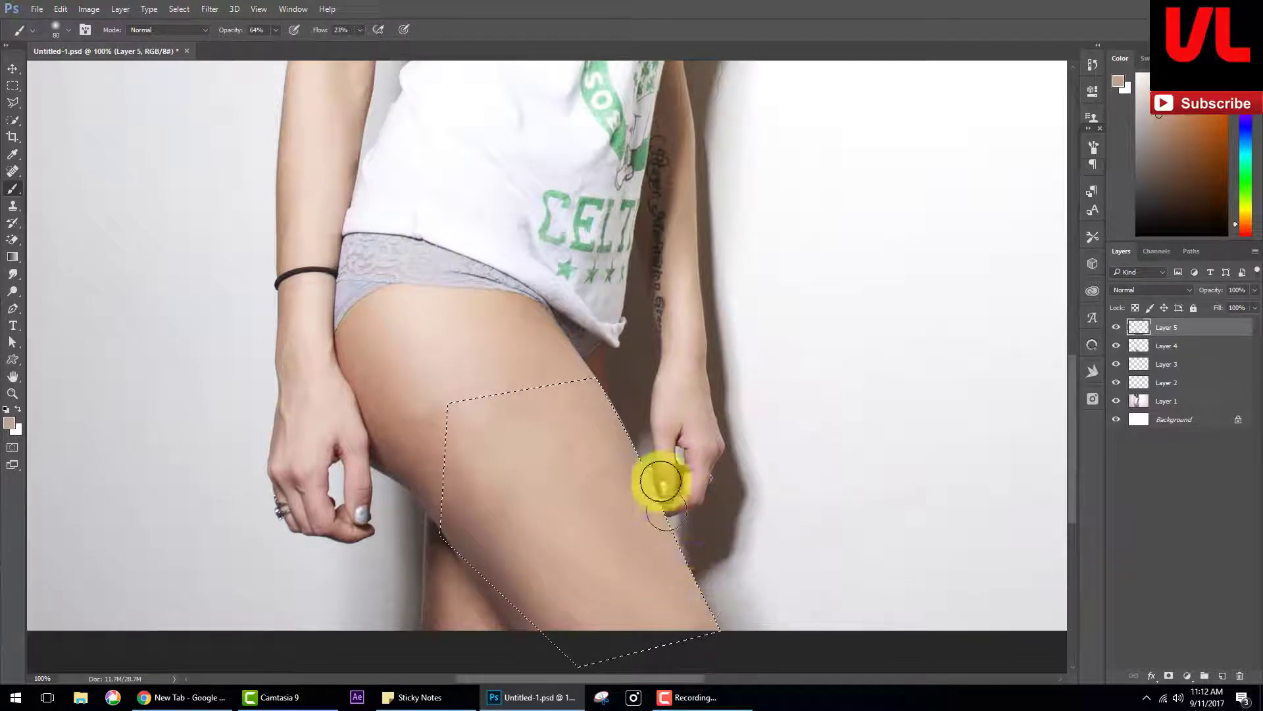
{"action": "left_click", "coordinate": [564, 352]}
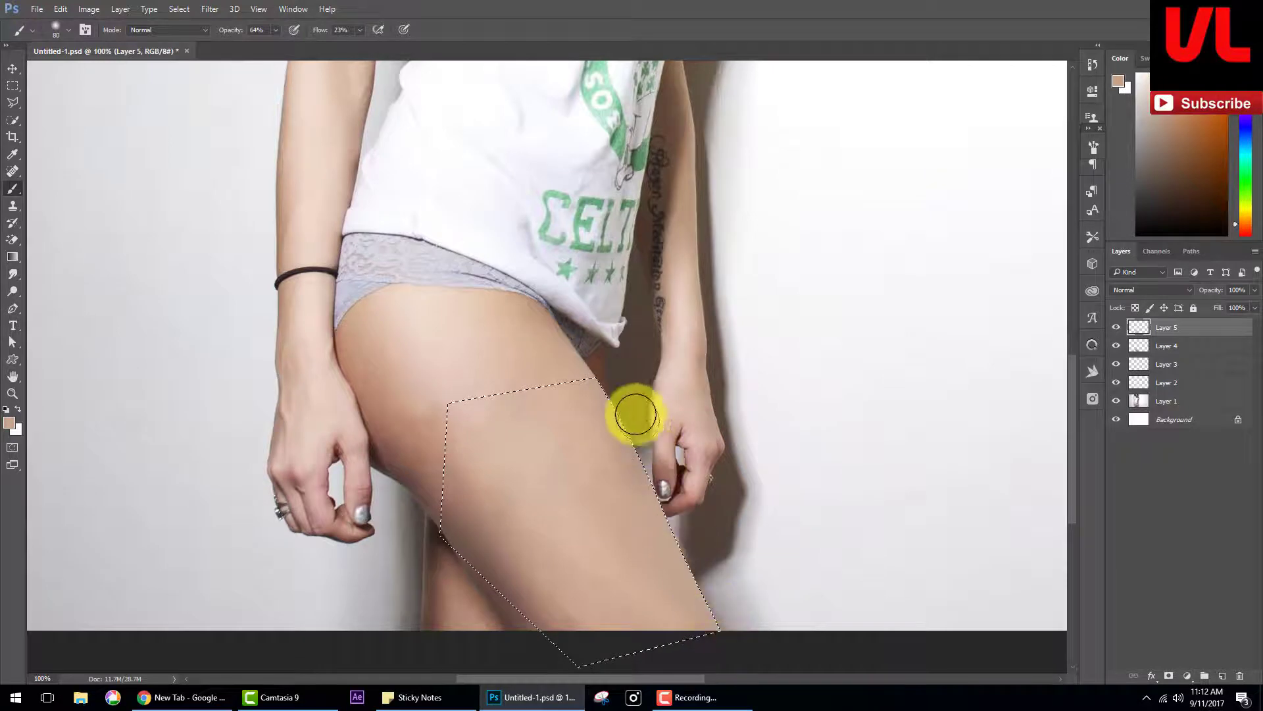
{"action": "key", "text": "ctrl+d"}
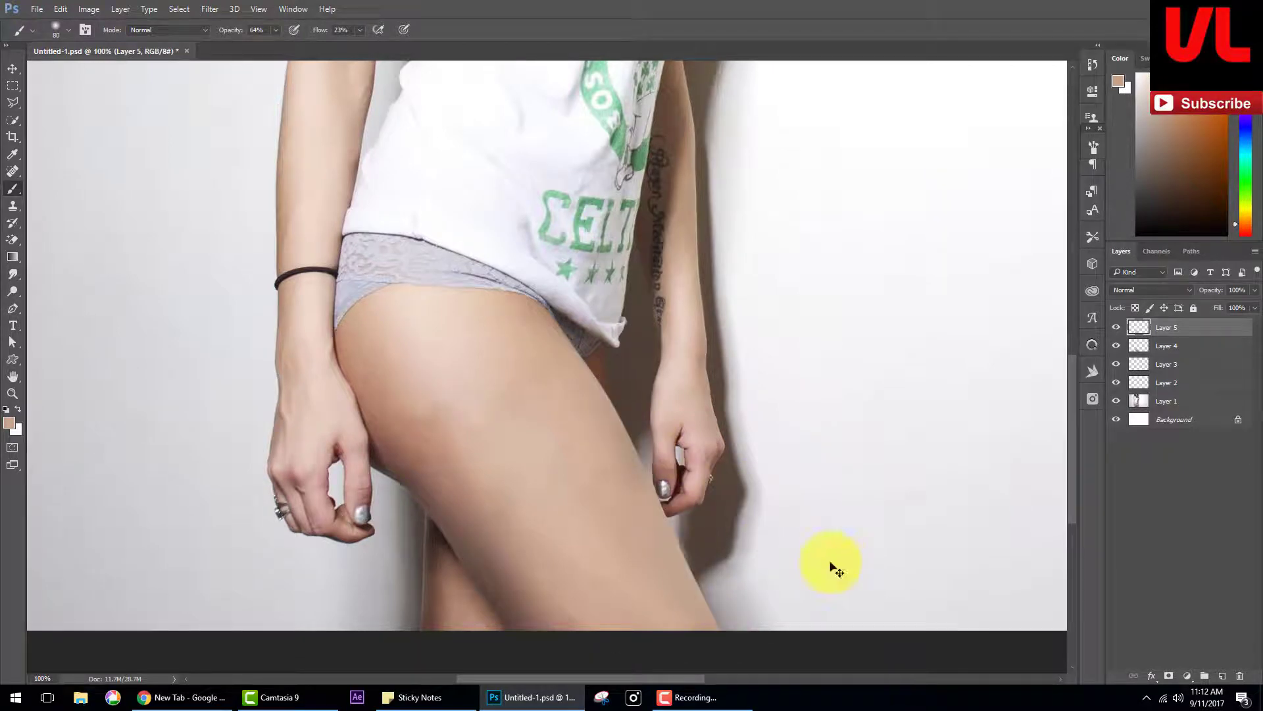
- Create Layer 6 and set the foreground colour to grey R128 G128 B128
{"action": "key", "text": "ctrl+minus"}
{"action": "key", "text": "ctrl+minus"}
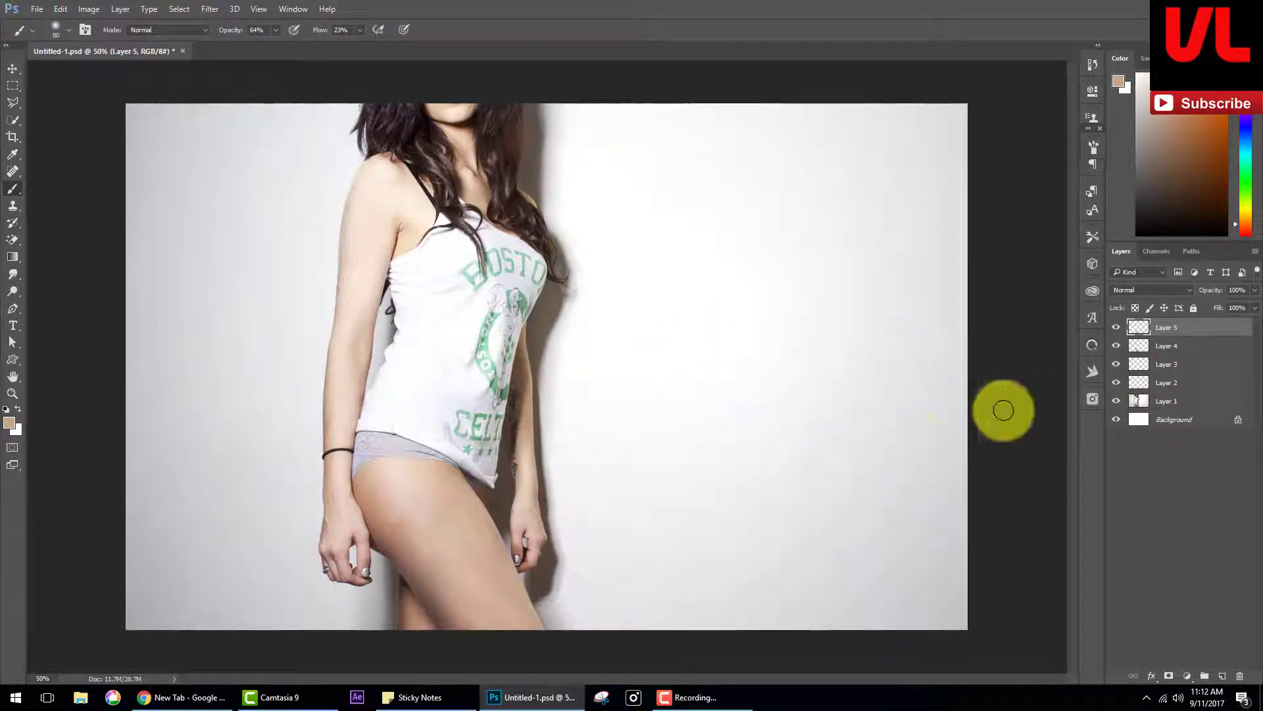
{"action": "left_click", "coordinate": [1220, 675]}
{"action": "left_click", "coordinate": [9, 422]}
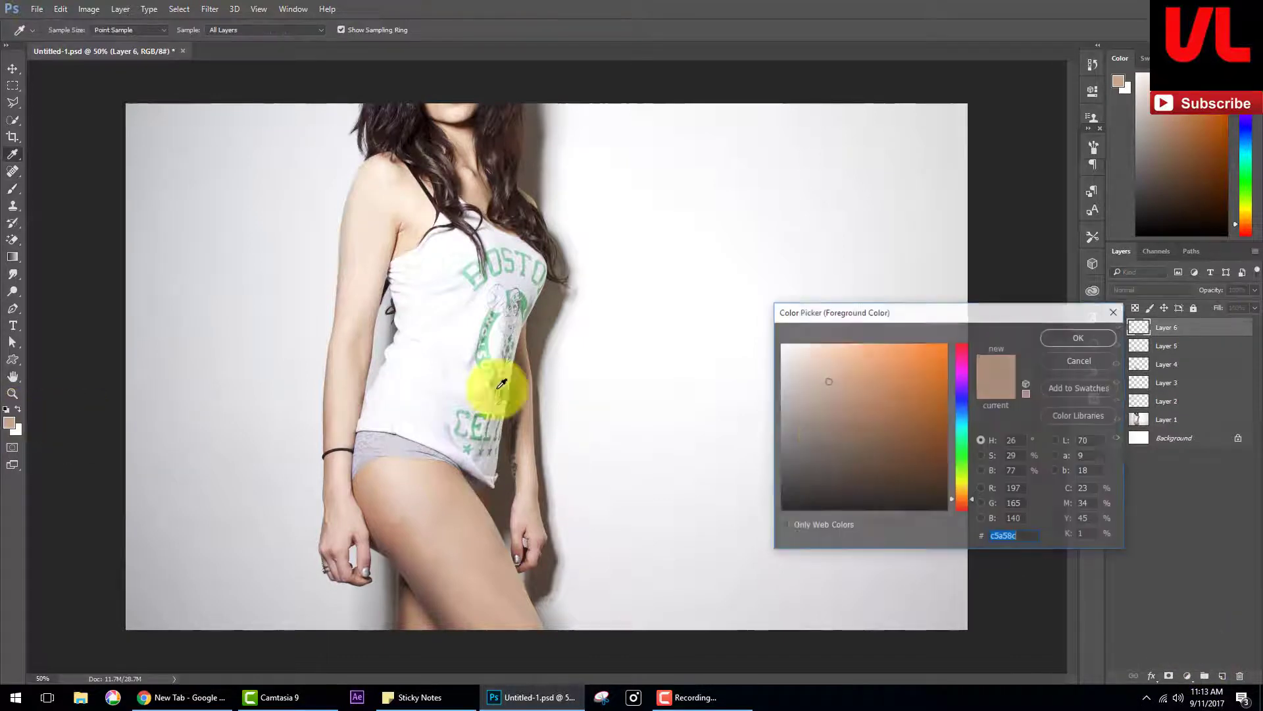
{"action": "left_click_drag", "start_coordinate": [814, 424], "coordinate": [705, 428]}
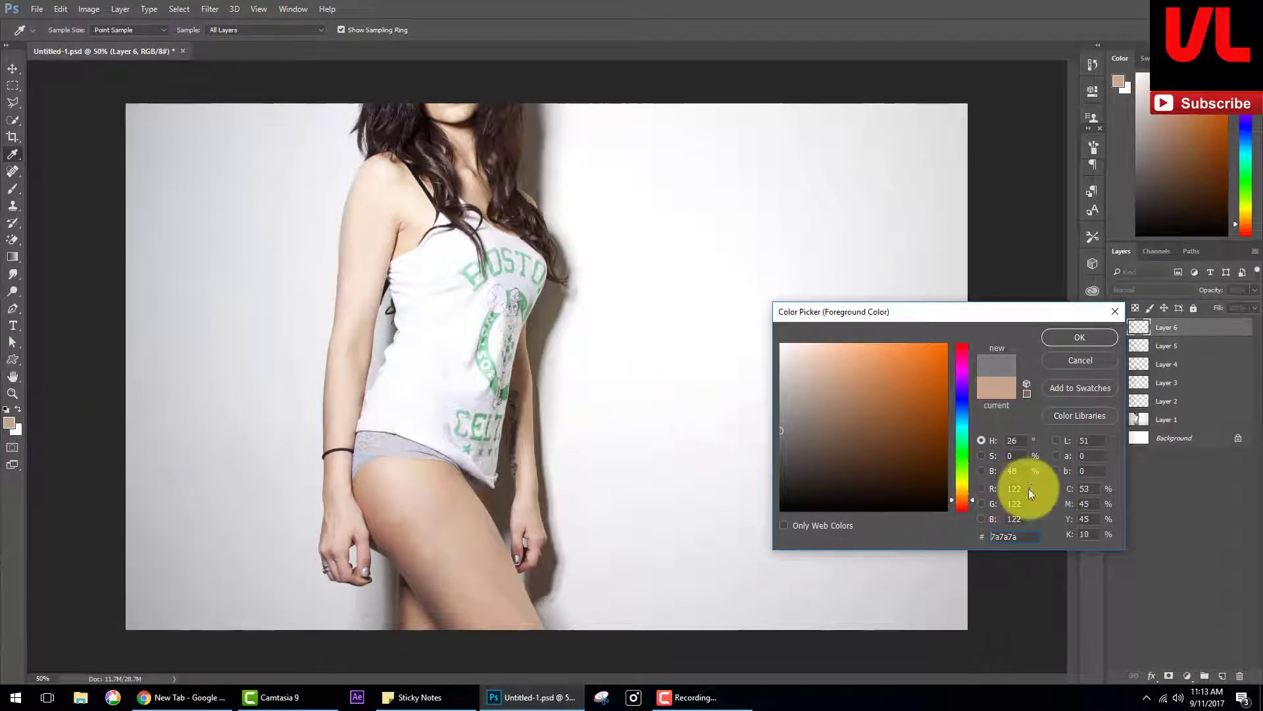
{"action": "type", "text": "128"}
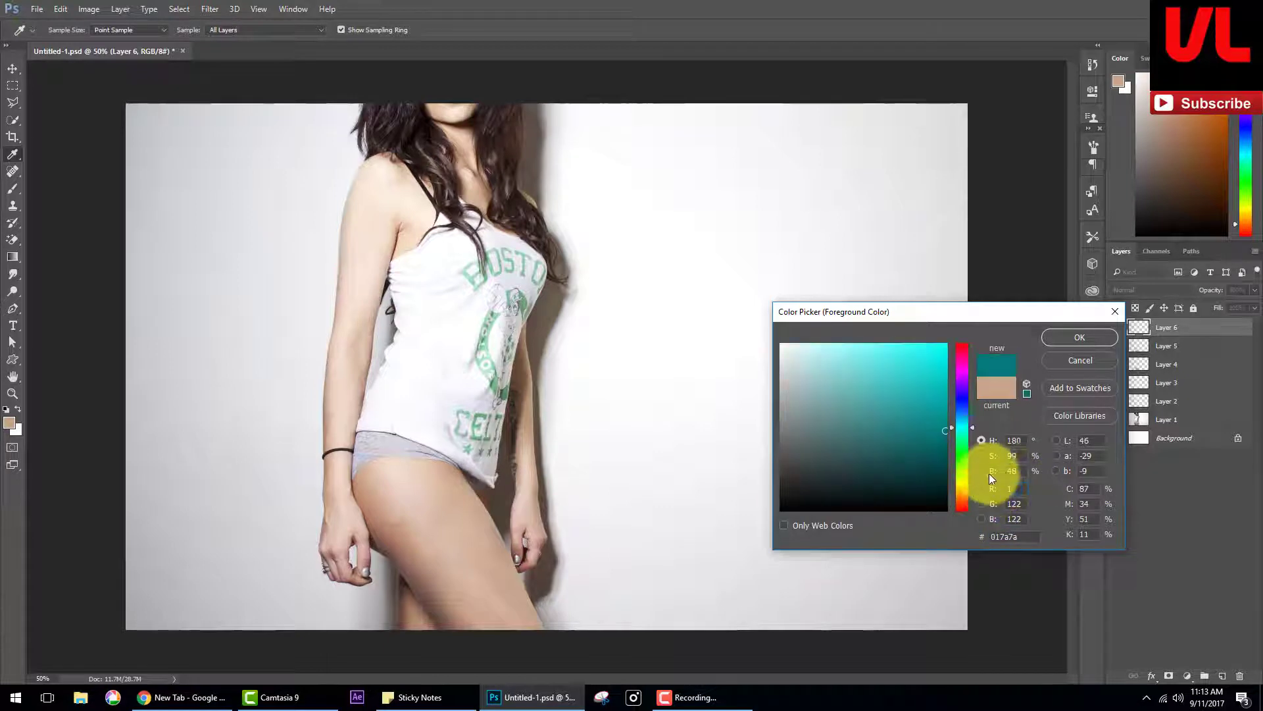
{"action": "double_click", "coordinate": [1021, 503]}
{"action": "type", "text": "128"}
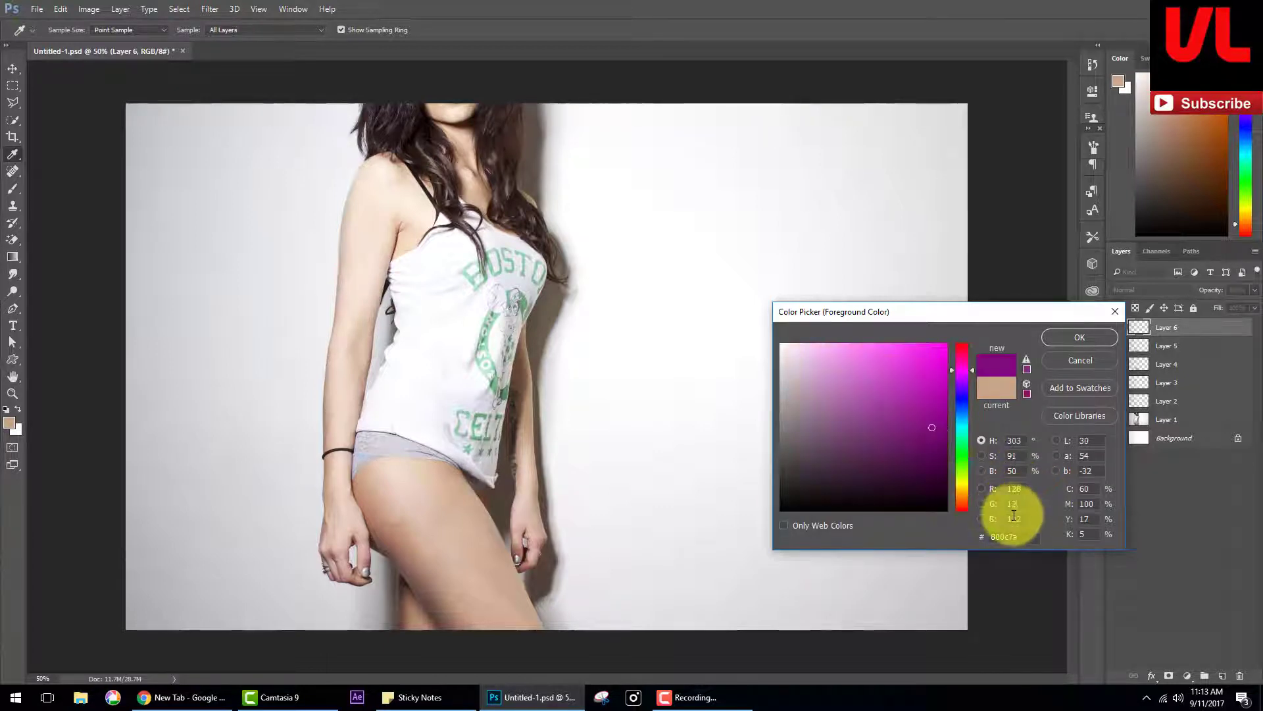
{"action": "type", "text": "128"}
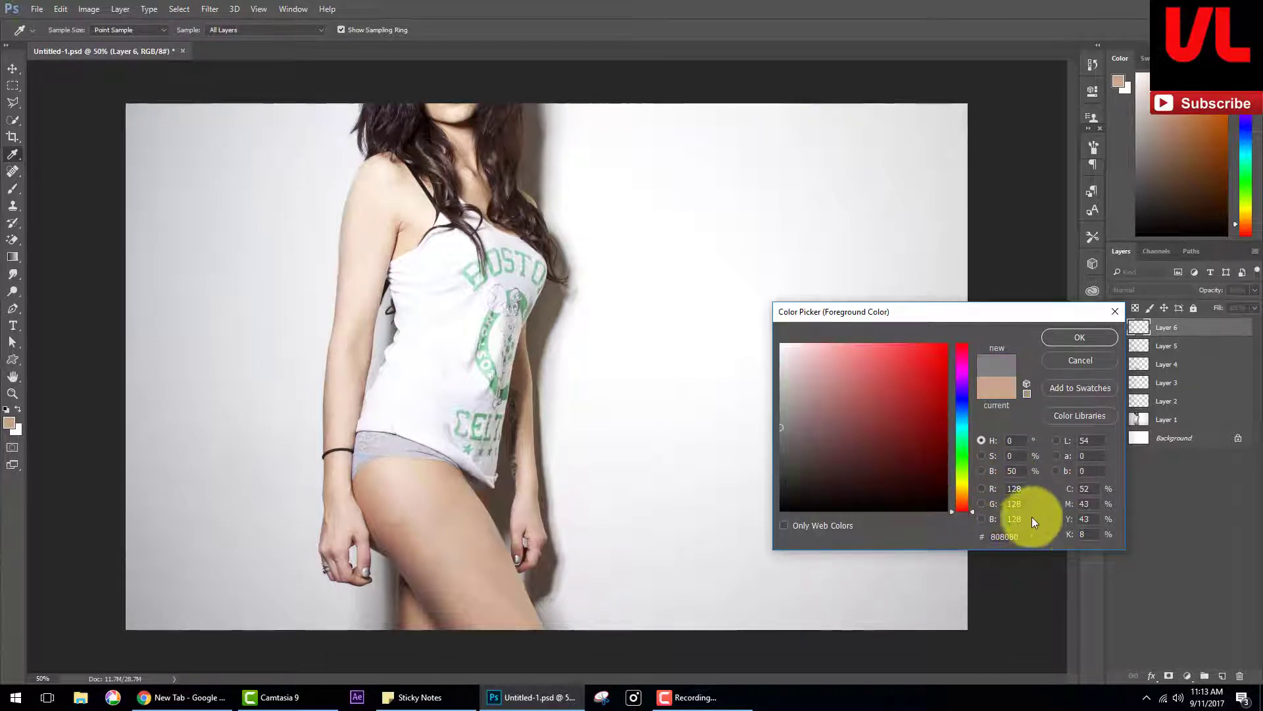
{"action": "left_click", "coordinate": [1068, 335]}
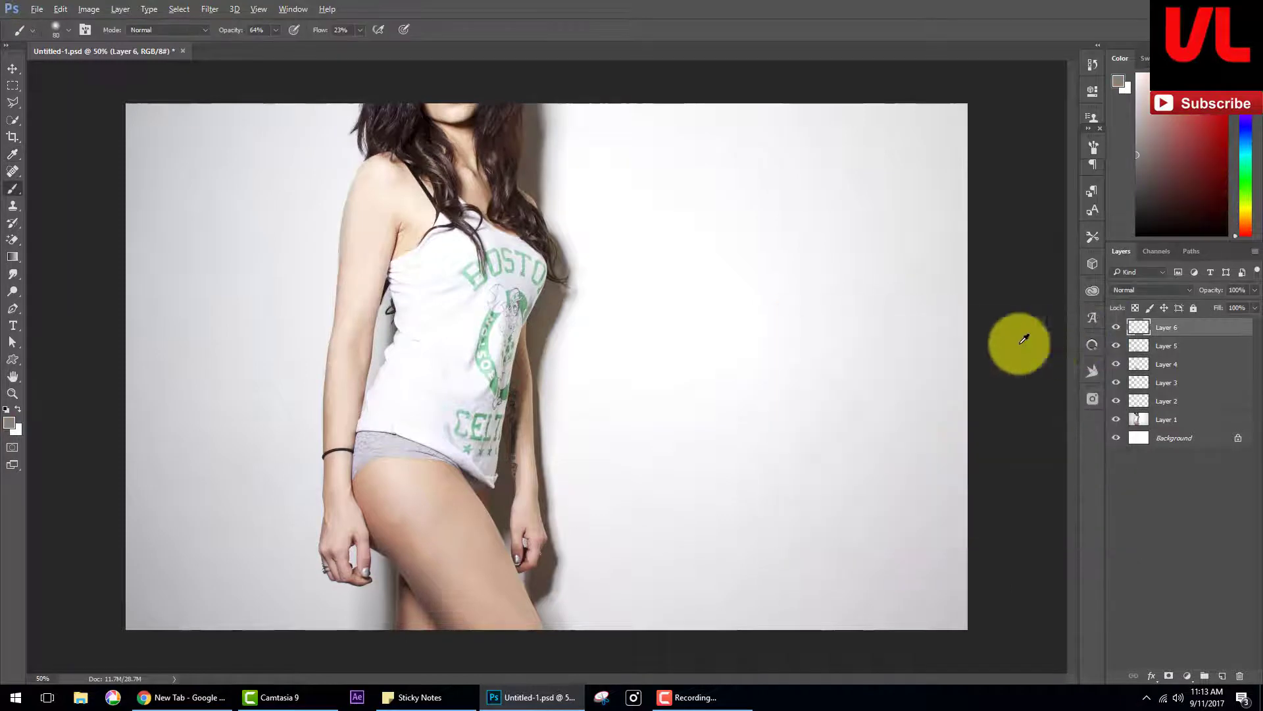
- Fill Layer 6 with the grey and set its blend mode to Overlay
{"action": "key", "text": "b"}
{"action": "key", "text": "alt+BackSpace"}
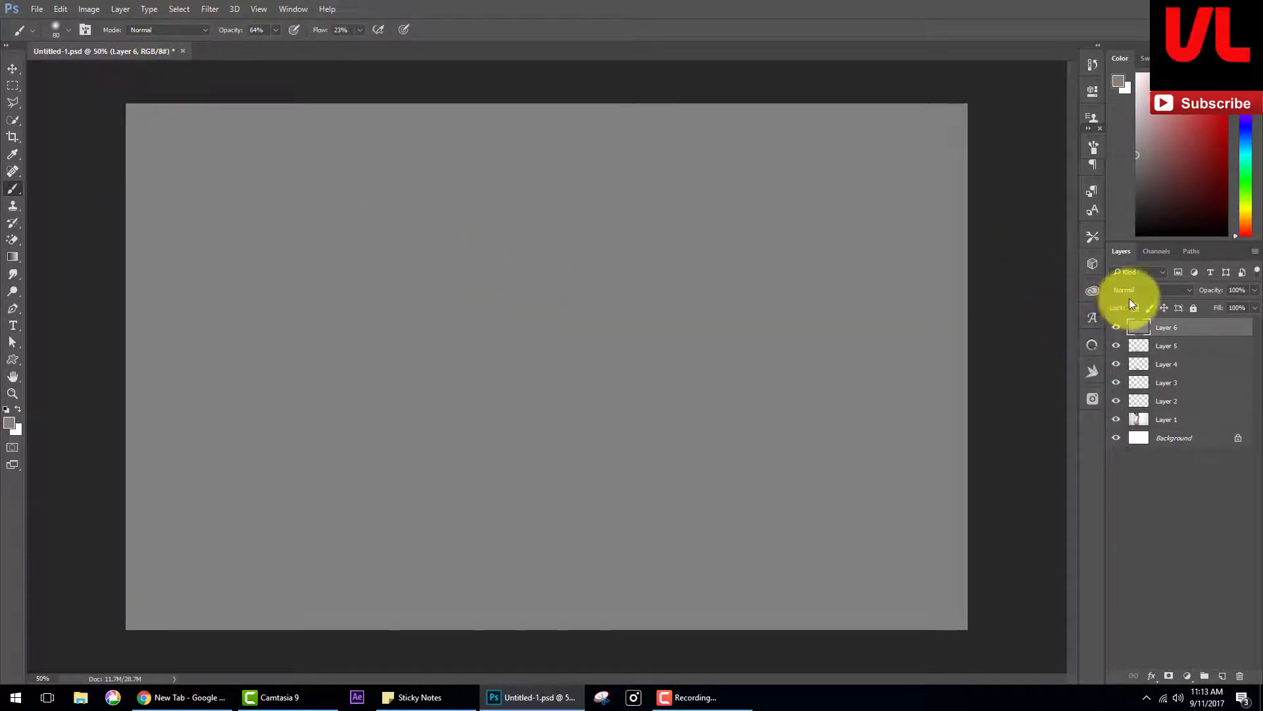
{"action": "left_click", "coordinate": [1132, 290]}
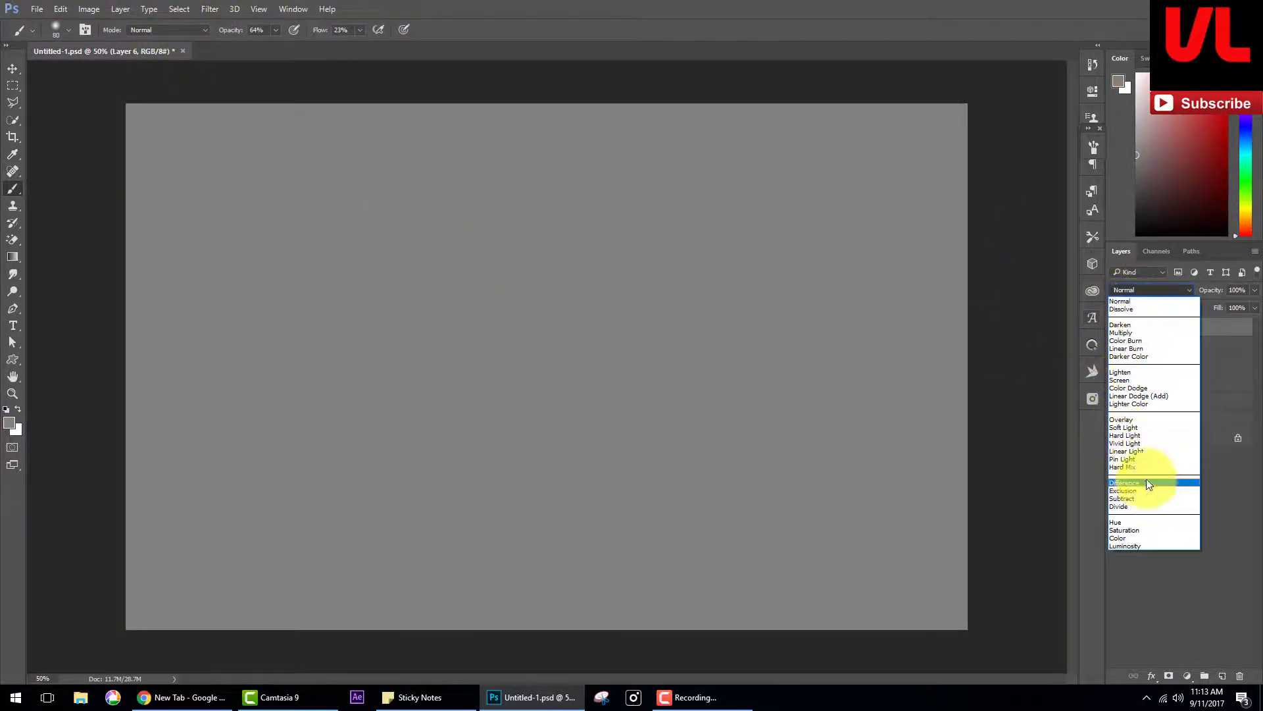
{"action": "left_click", "coordinate": [1142, 419]}
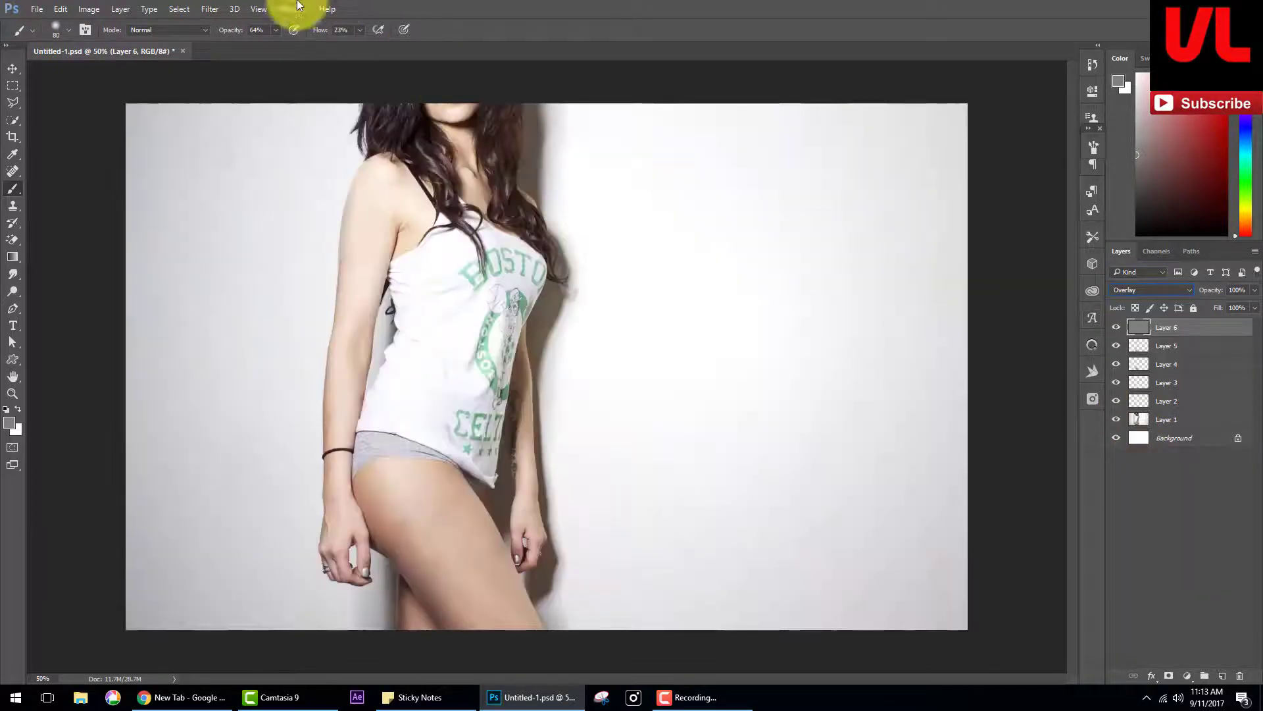
- Apply 12.5% uniform monochromatic Add Noise to Layer 6
{"action": "left_click", "coordinate": [211, 9]}
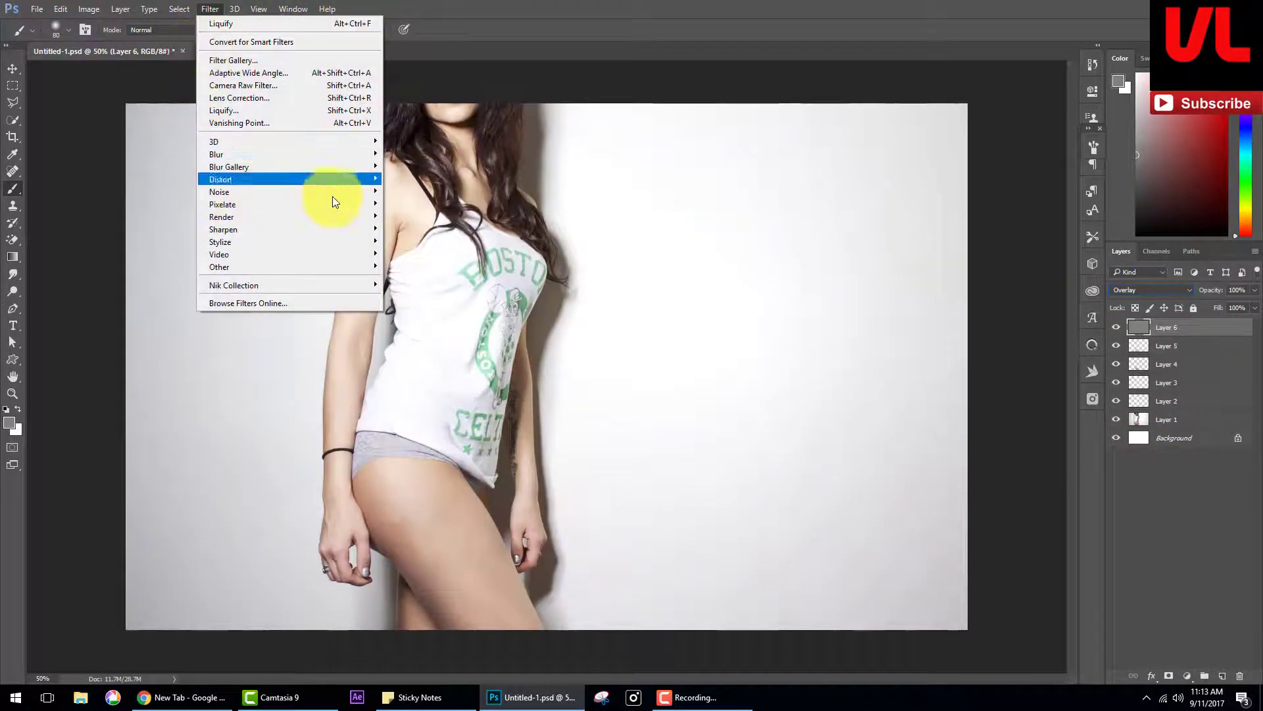
{"action": "mouse_move", "coordinate": [219, 191]}
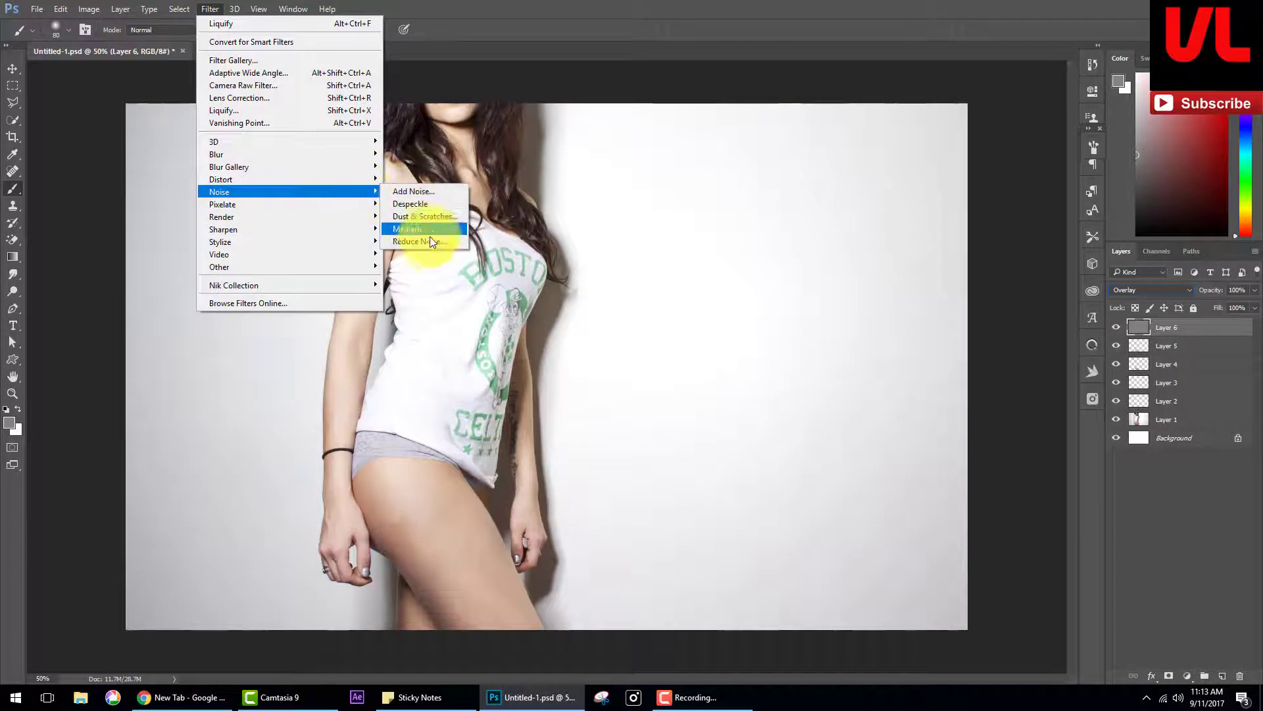
{"action": "left_click", "coordinate": [415, 191]}
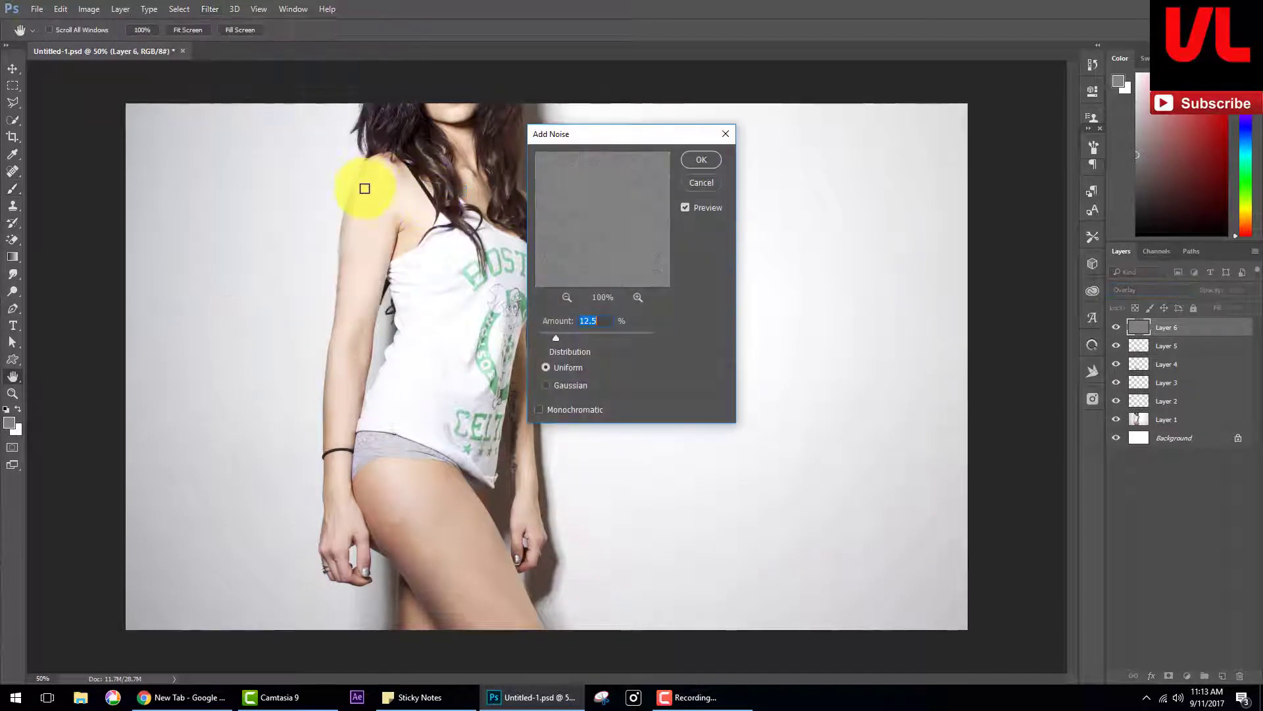
{"action": "left_click", "coordinate": [538, 410]}
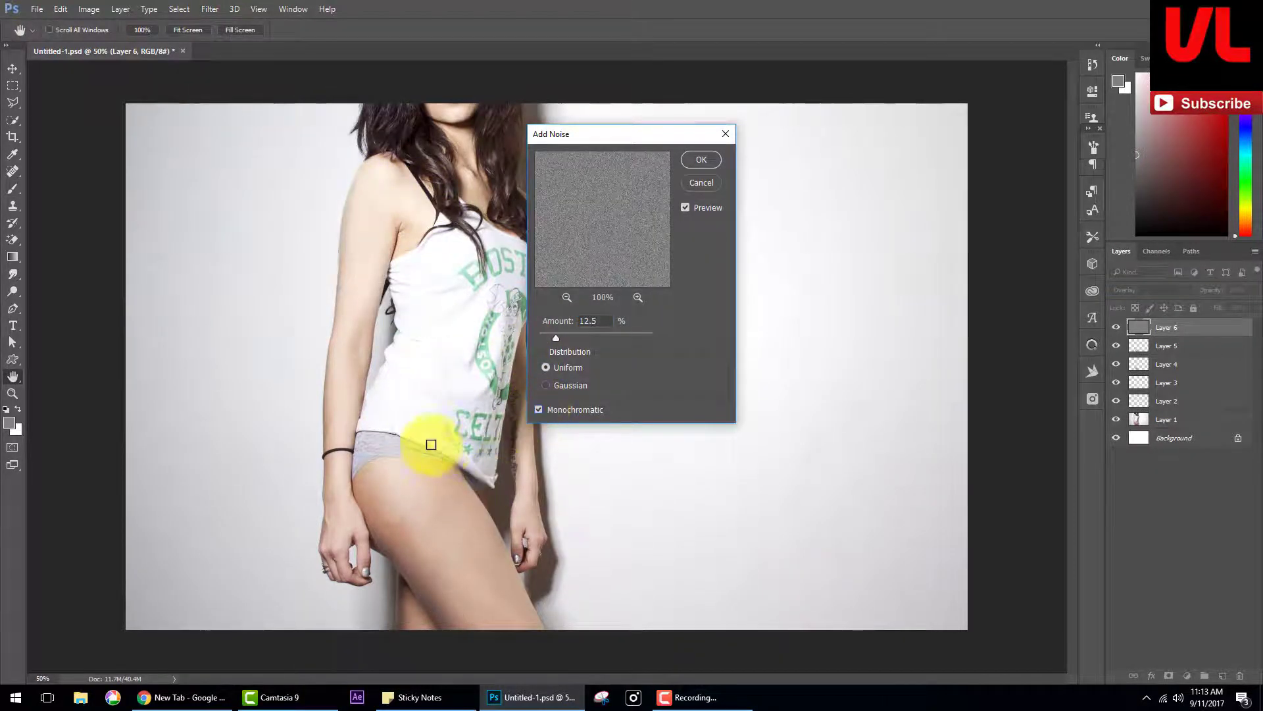
{"action": "left_click", "coordinate": [443, 554], "text": "ctrl"}
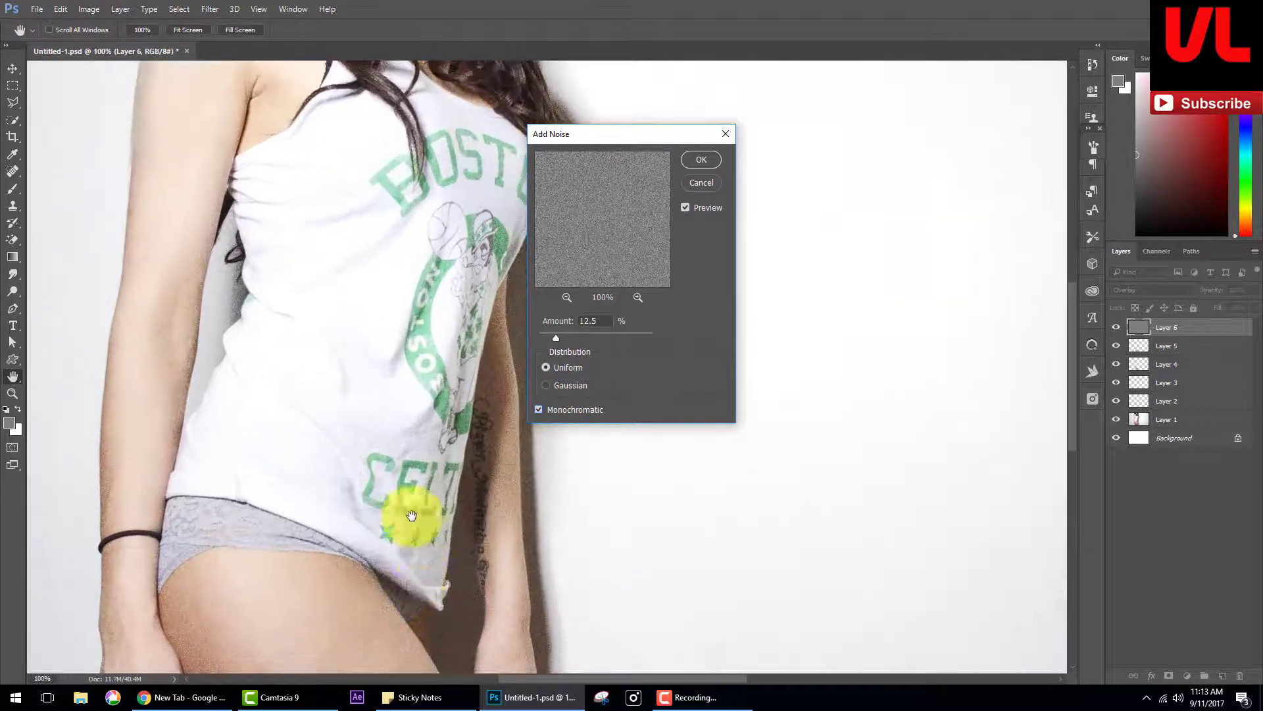
{"action": "left_click", "coordinate": [701, 159]}
{"action": "key", "text": "b"}
{"action": "left_click_drag", "start_coordinate": [445, 531], "coordinate": [476, 312]}
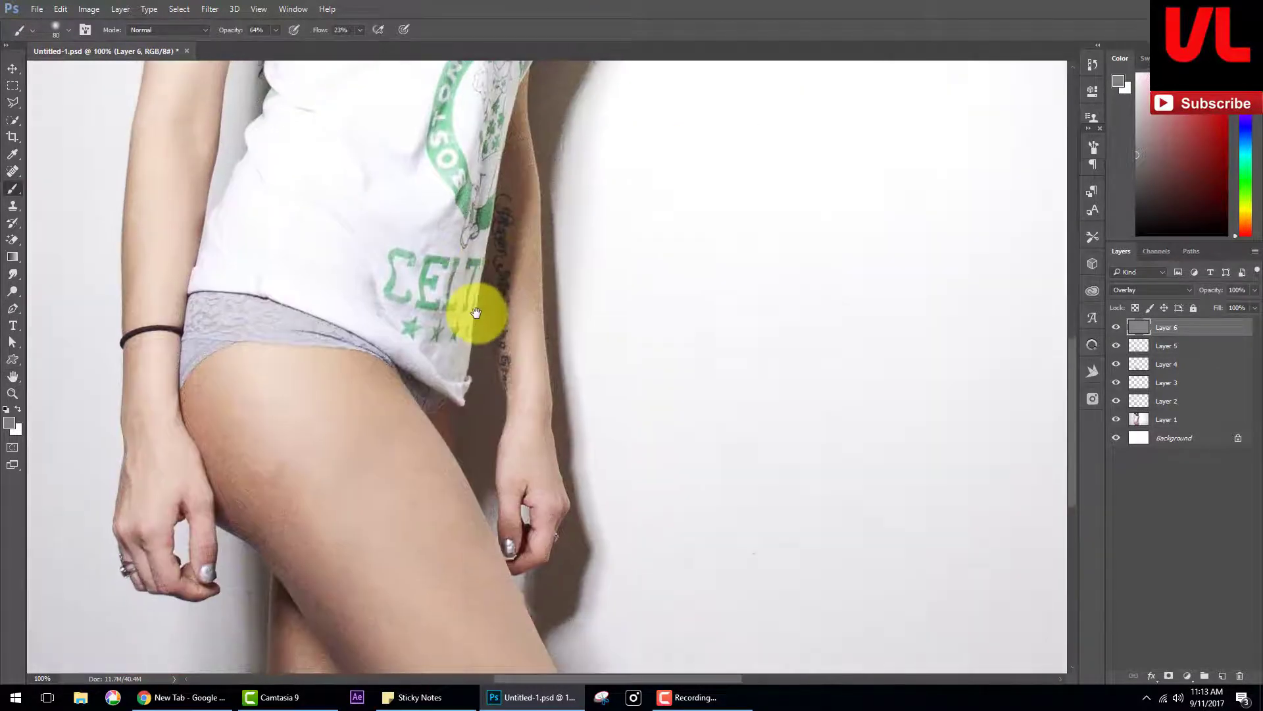
- Soften Layer 6 with a 1-pixel Gaussian Blur and zoom in on the thigh
{"action": "left_click", "coordinate": [210, 9]}
{"action": "mouse_move", "coordinate": [216, 153]}
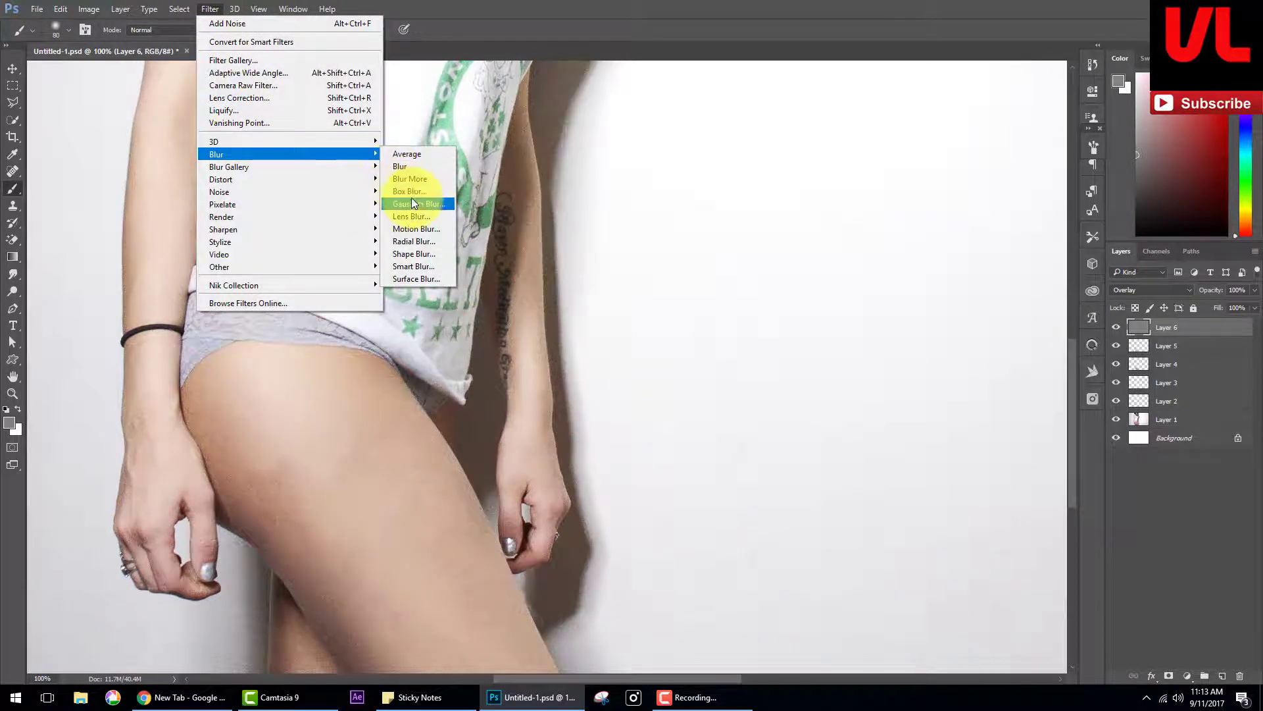
{"action": "left_click", "coordinate": [412, 203]}
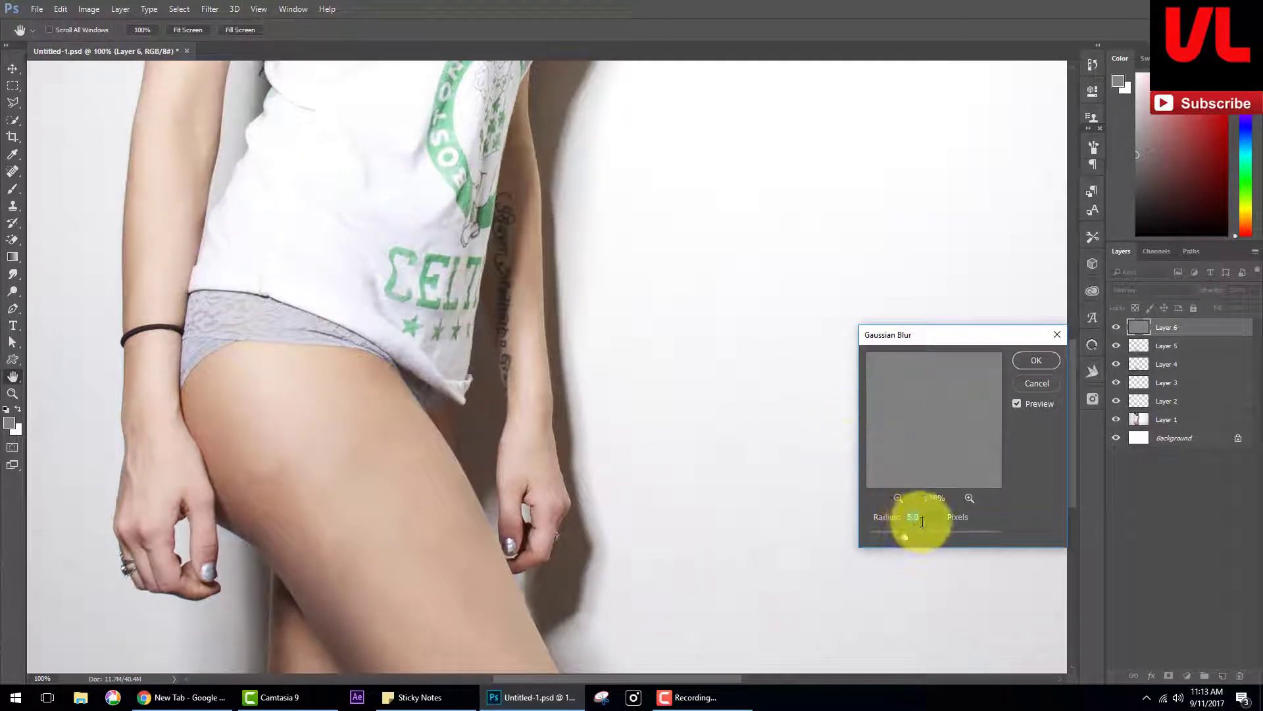
{"action": "left_click_drag", "start_coordinate": [925, 518], "coordinate": [885, 514]}
{"action": "type", "text": "1"}
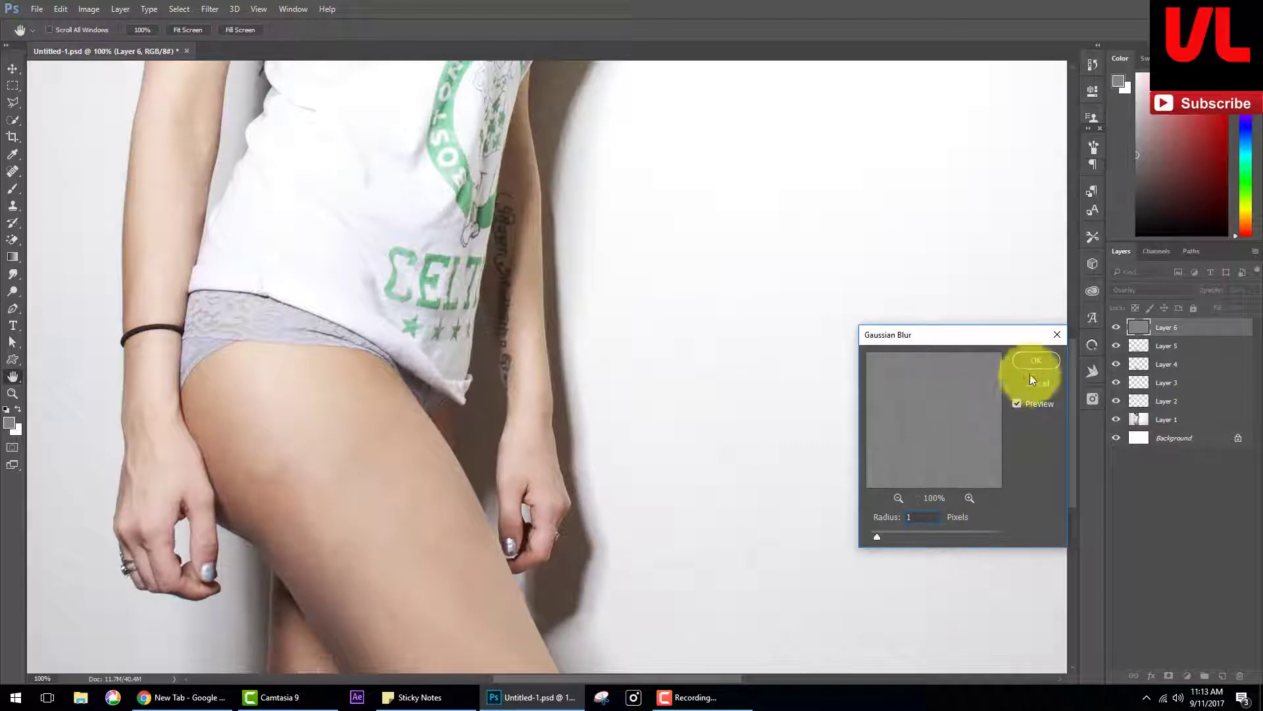
{"action": "left_click", "coordinate": [1035, 361]}
{"action": "key", "text": "b"}
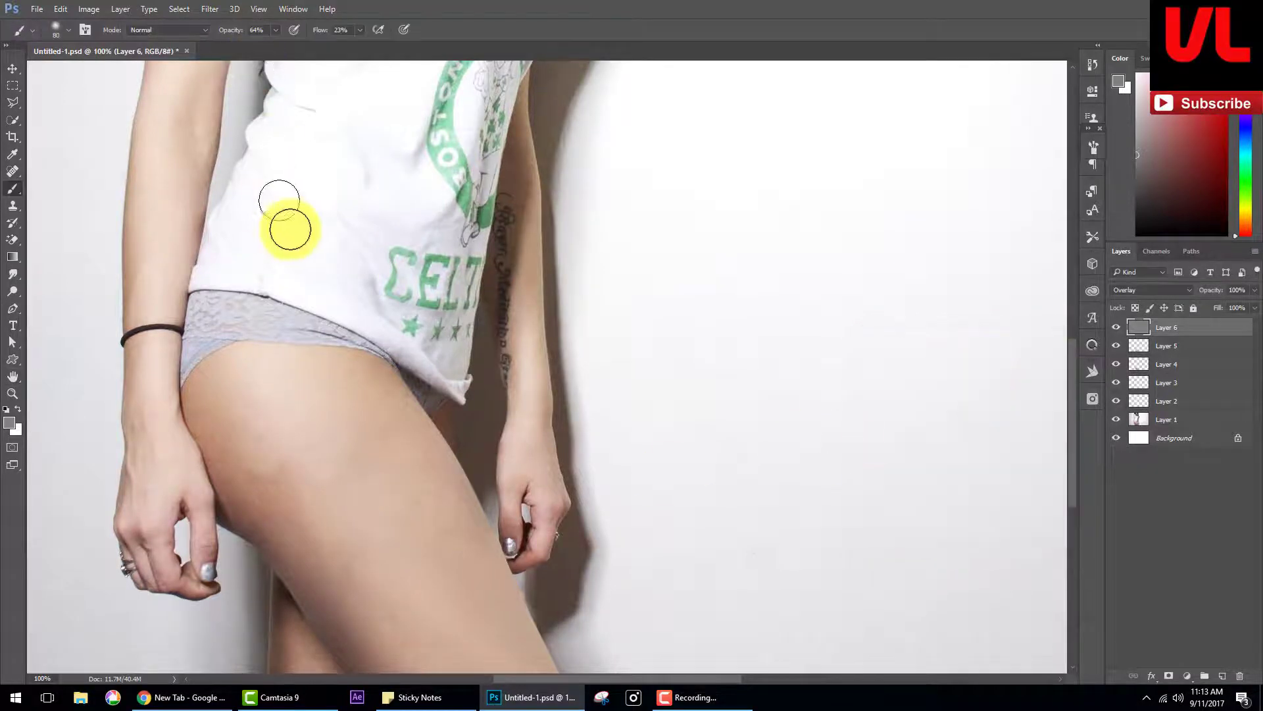
{"action": "key", "text": "ctrl+plus"}
{"action": "left_click_drag", "start_coordinate": [375, 511], "coordinate": [550, 305]}
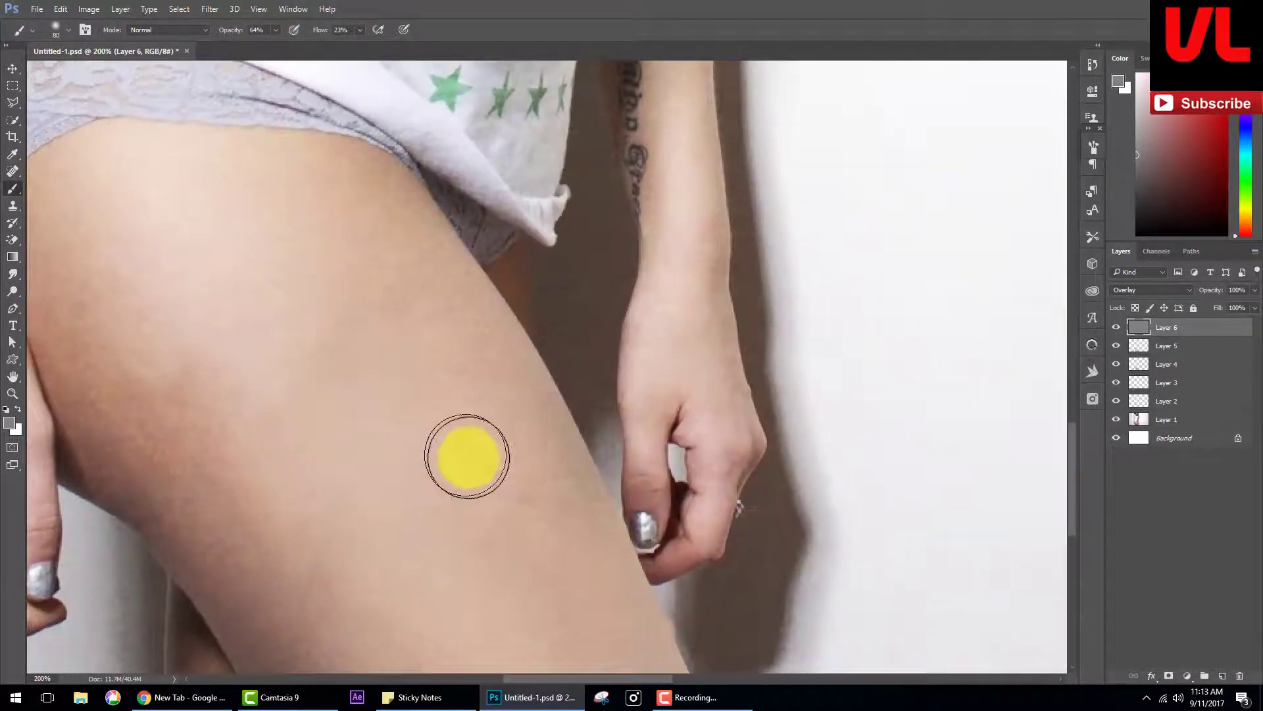
{"action": "left_click", "coordinate": [209, 8]}
{"action": "mouse_move", "coordinate": [219, 267]}
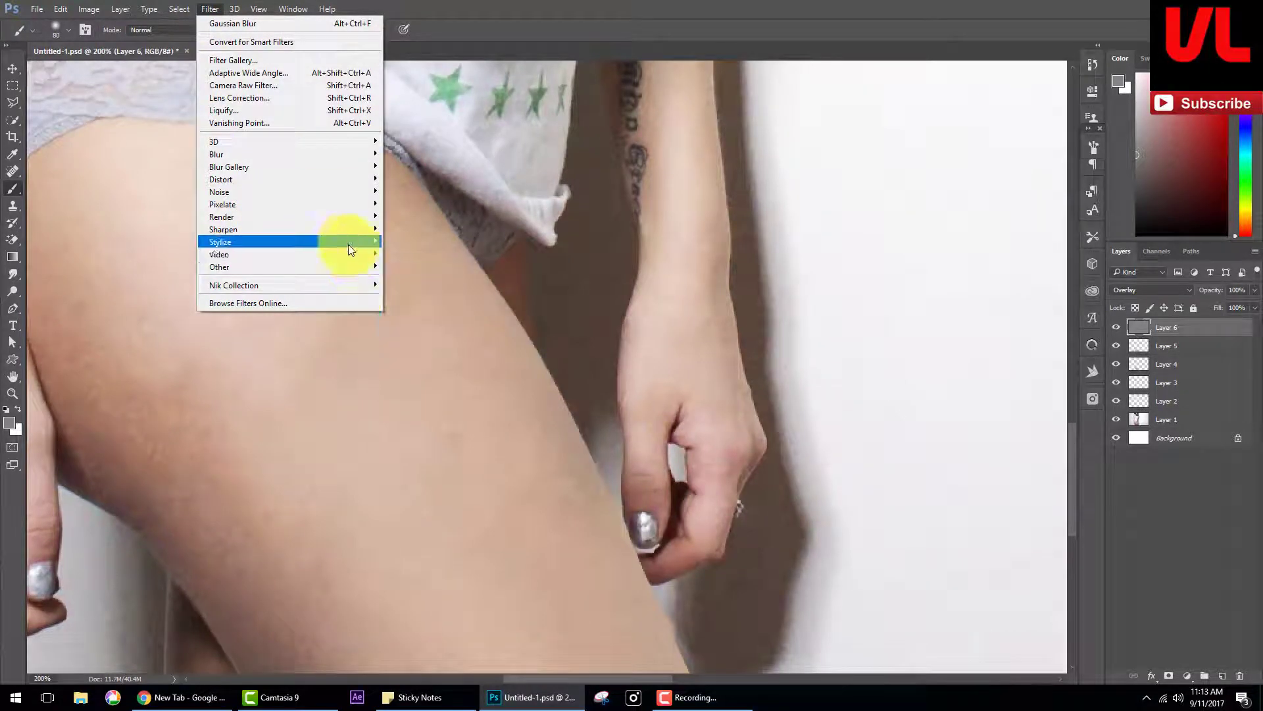
{"action": "mouse_move", "coordinate": [286, 242]}
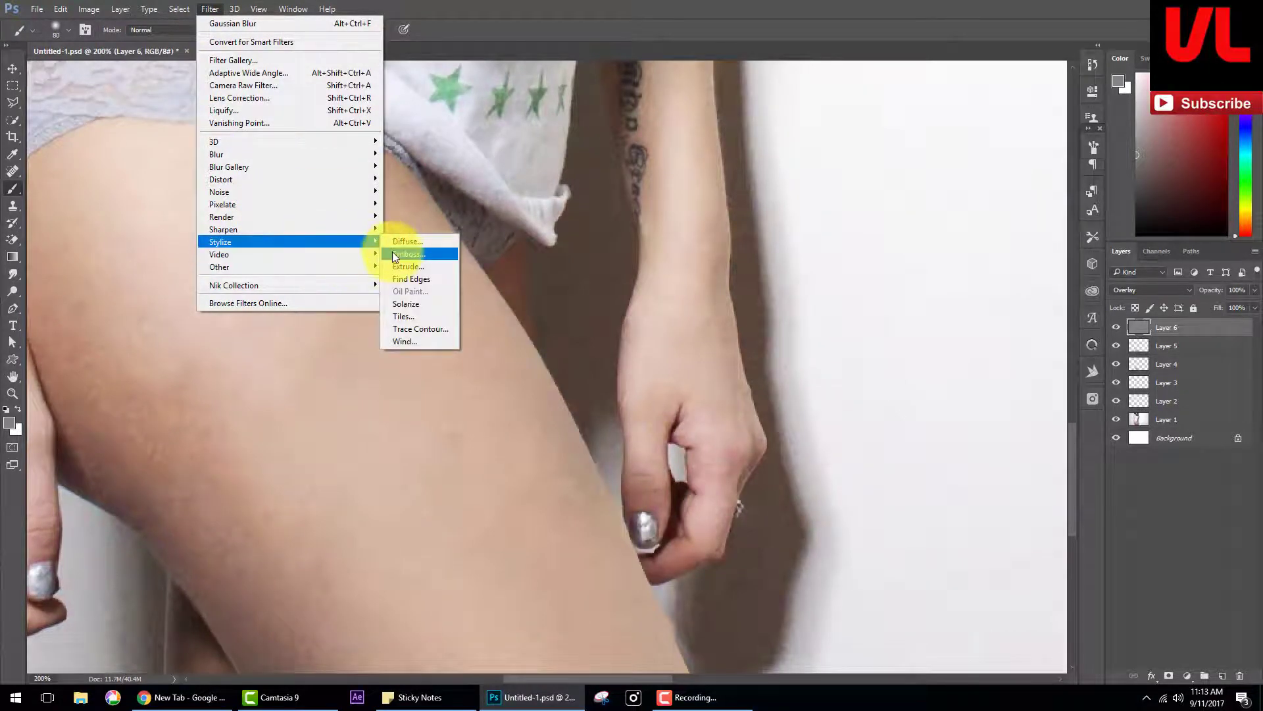
- Apply Emboss to Layer 6 with angle 135°, height 2 pixels and amount 70%
{"action": "left_click", "coordinate": [401, 253]}
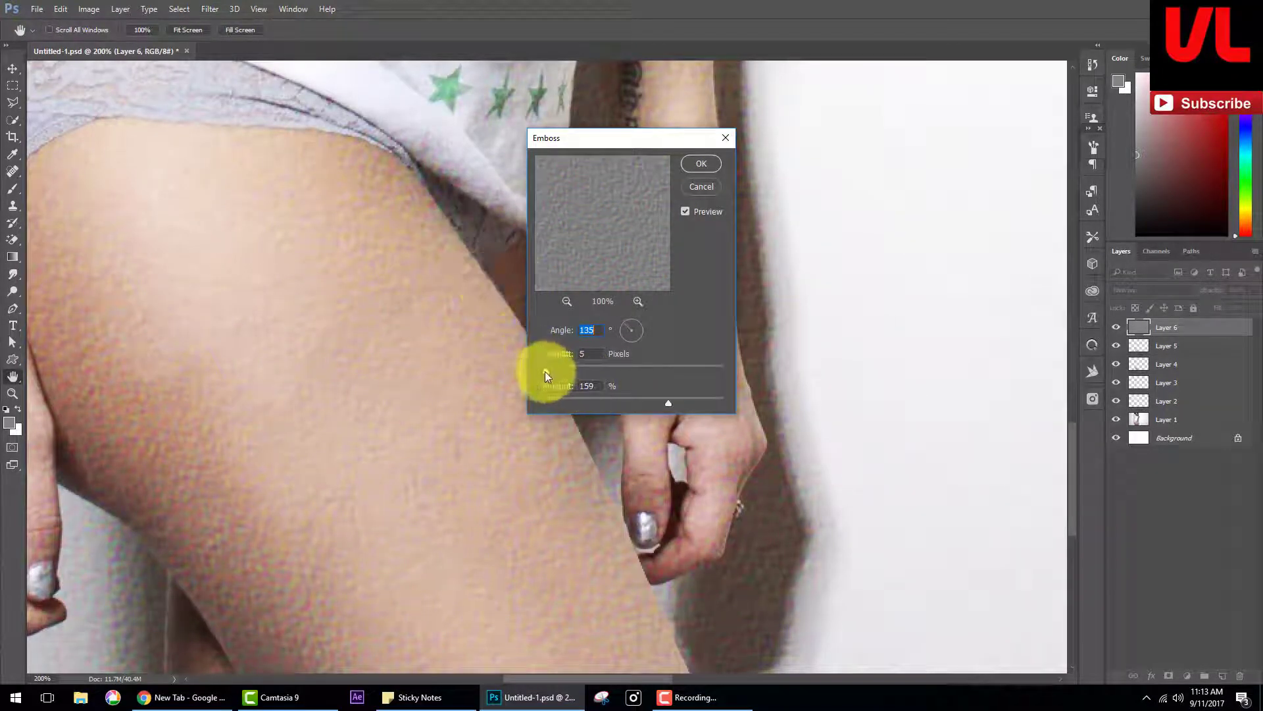
{"action": "left_click_drag", "start_coordinate": [544, 371], "coordinate": [543, 371]}
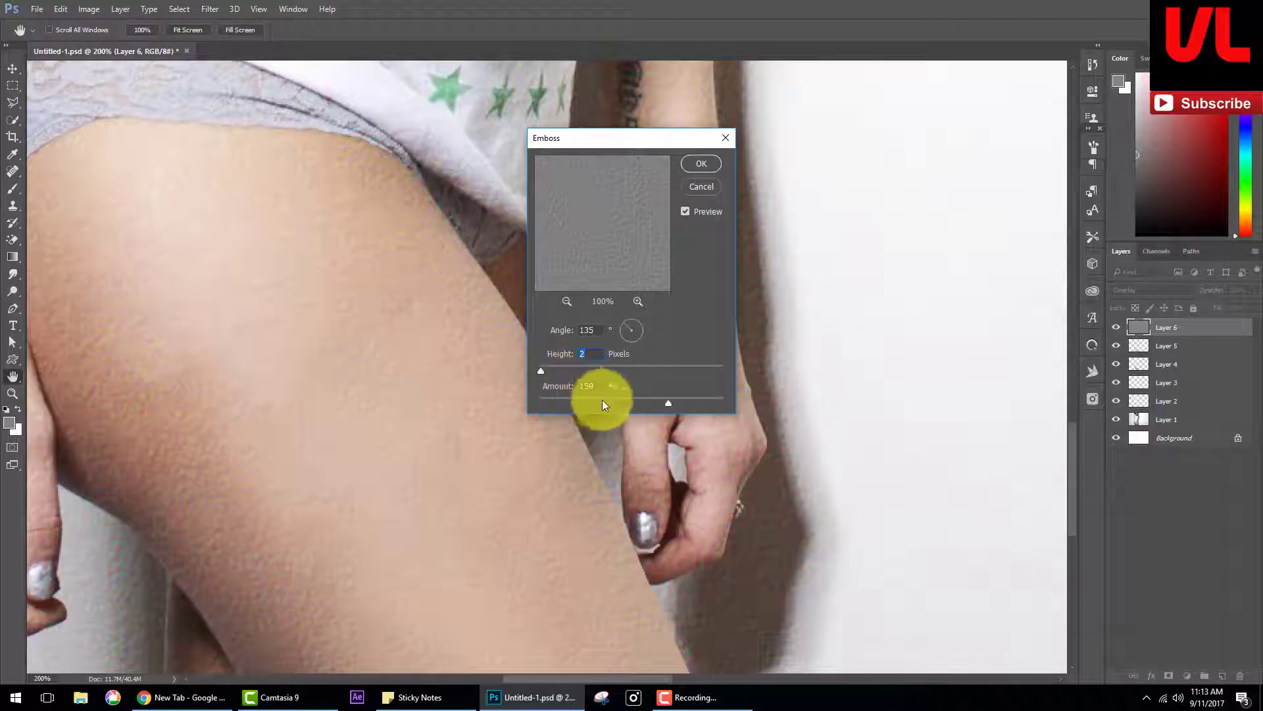
{"action": "left_click_drag", "start_coordinate": [665, 400], "coordinate": [585, 395]}
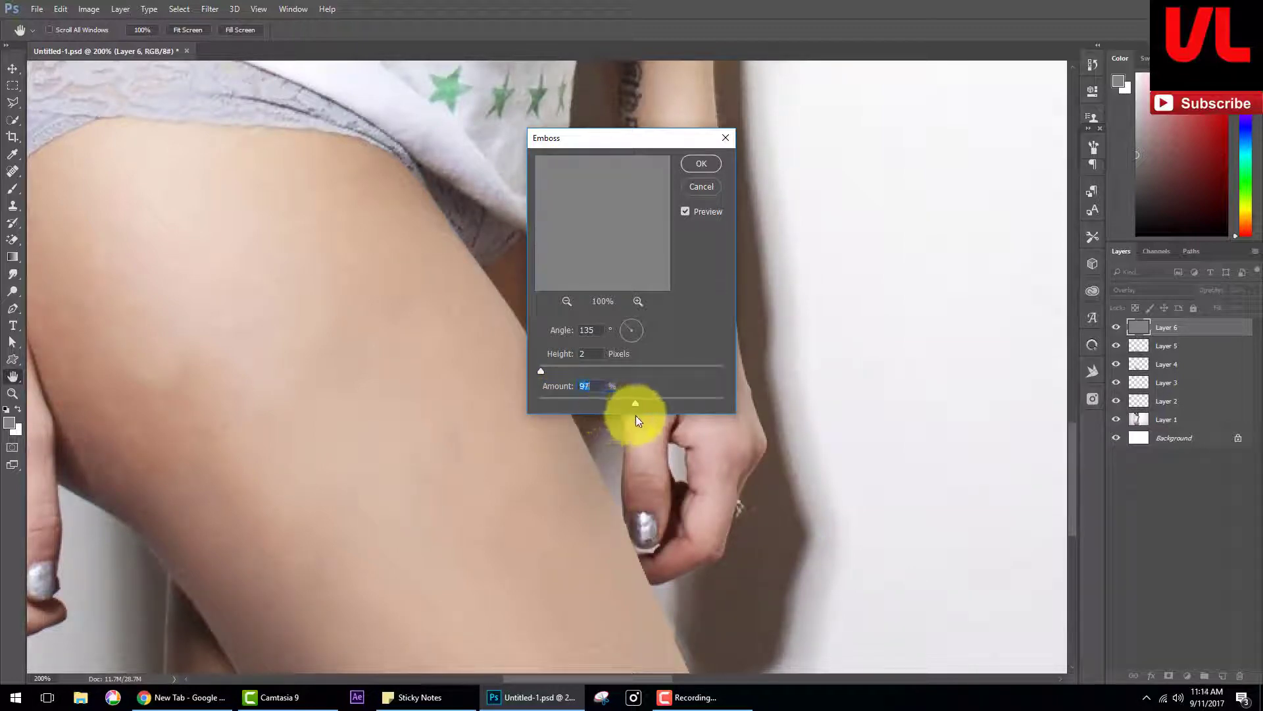
{"action": "left_click_drag", "start_coordinate": [635, 415], "coordinate": [638, 416]}
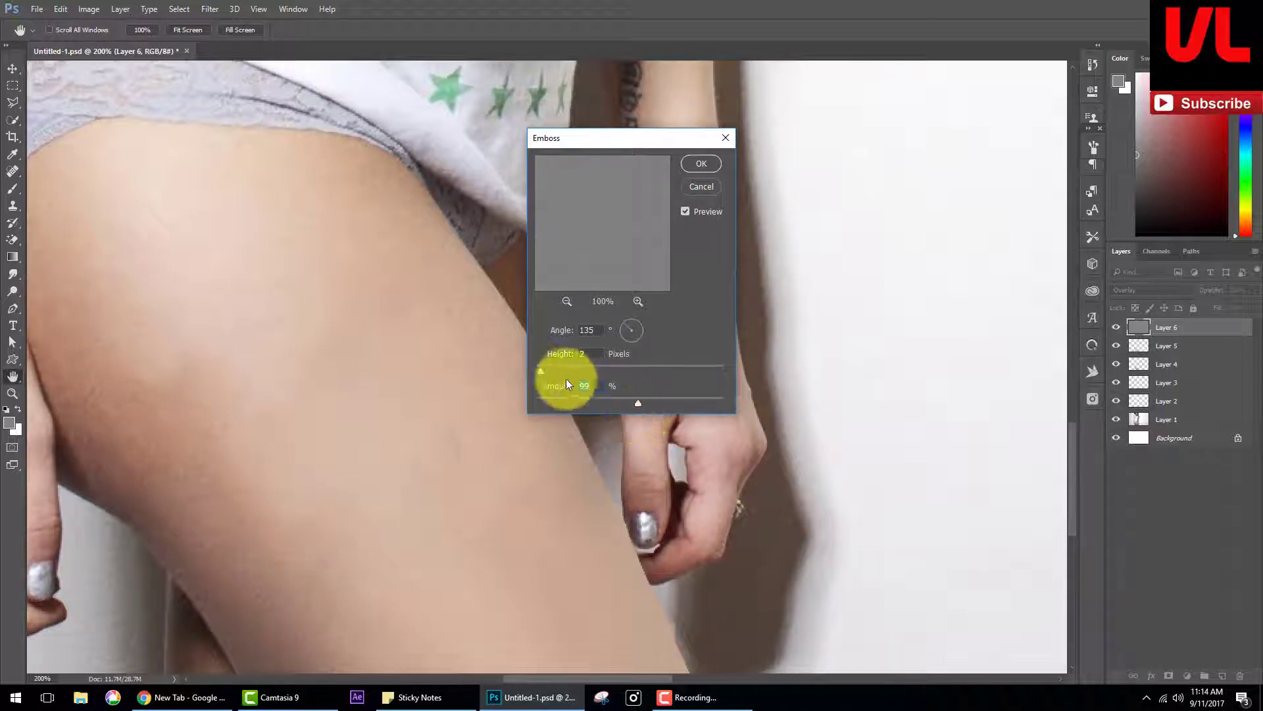
{"action": "left_click", "coordinate": [543, 372]}
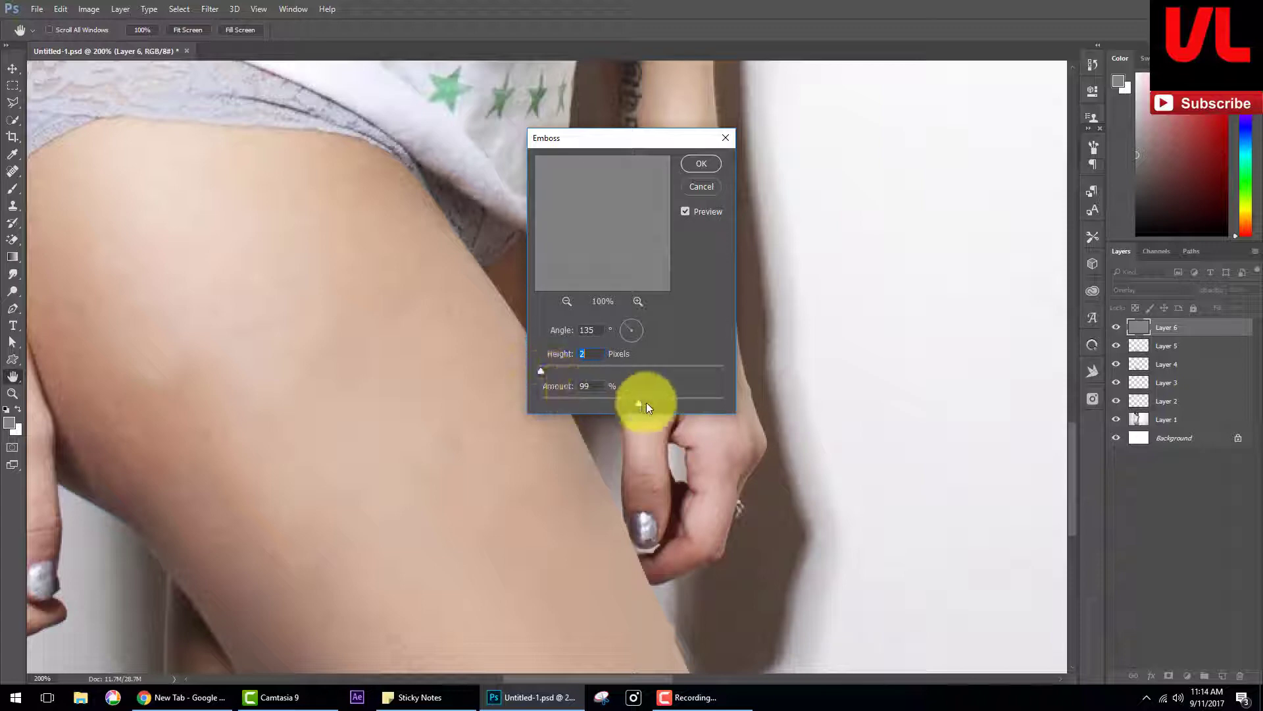
{"action": "left_click_drag", "start_coordinate": [670, 405], "coordinate": [638, 407]}
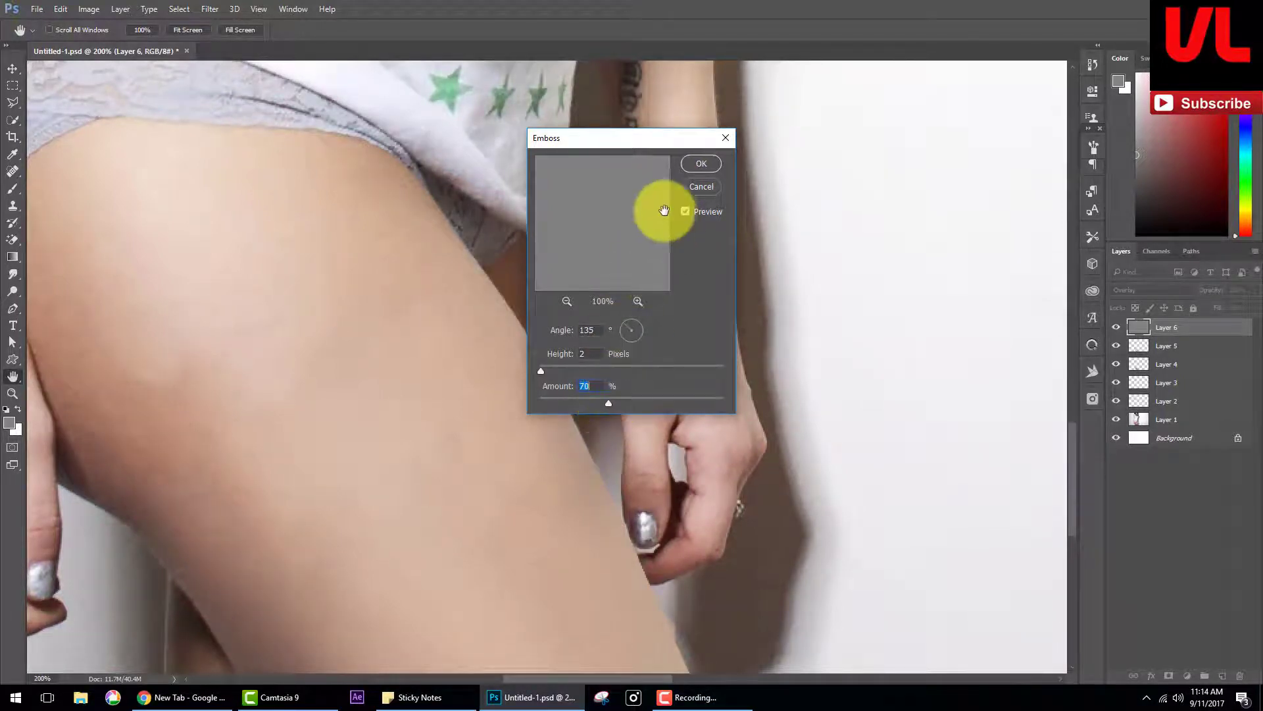
{"action": "left_click", "coordinate": [702, 163]}
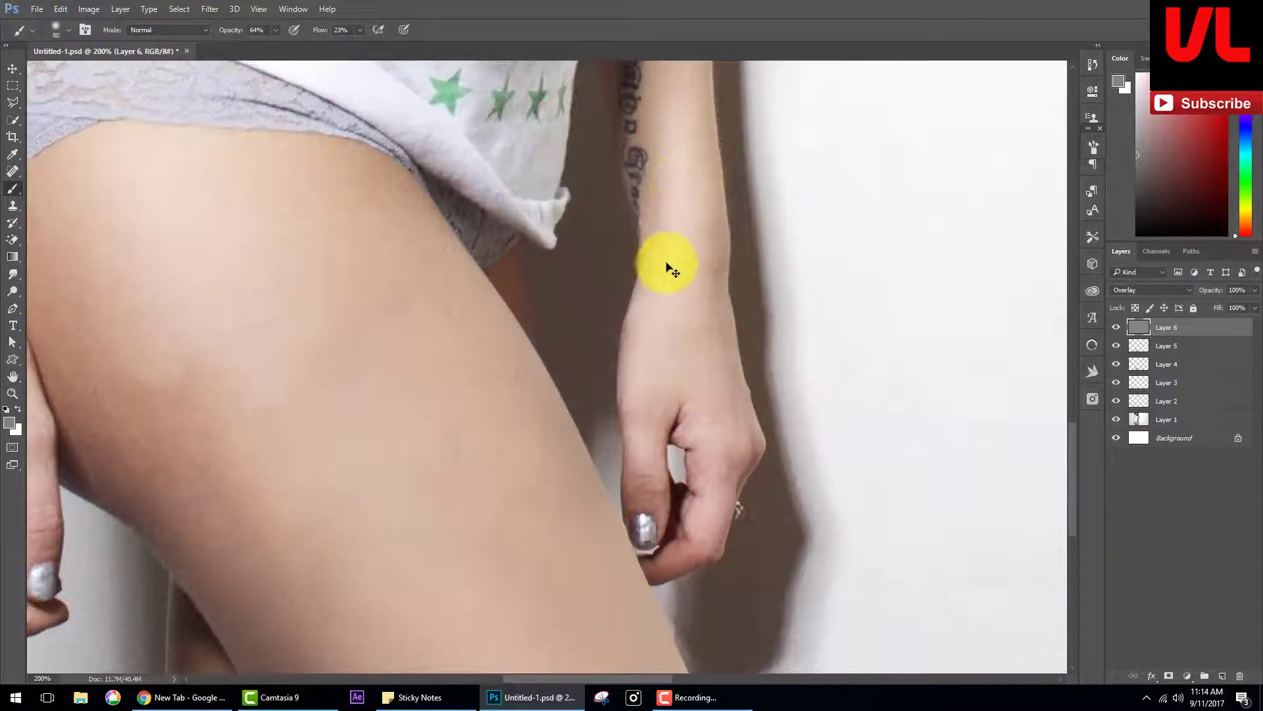
- Add an inverted black layer mask to Layer 6 and set brush Flow to 100%
{"action": "key", "text": "b"}
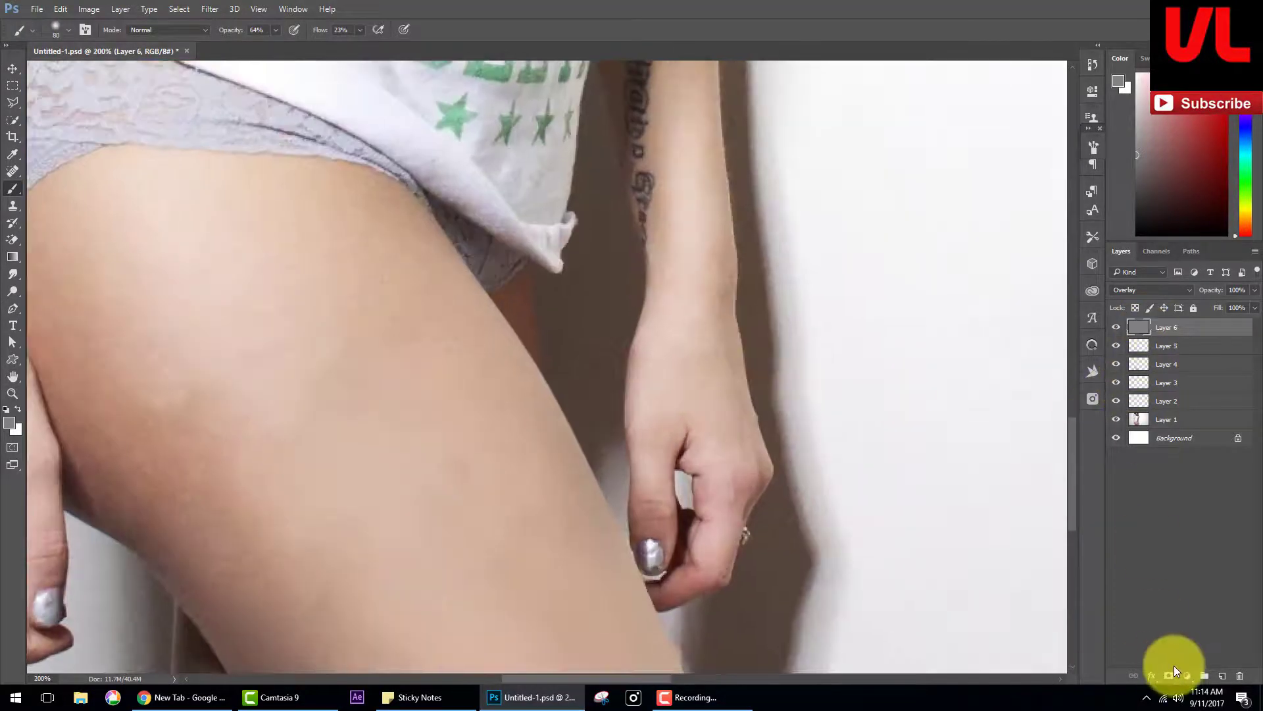
{"action": "left_click", "coordinate": [1169, 676]}
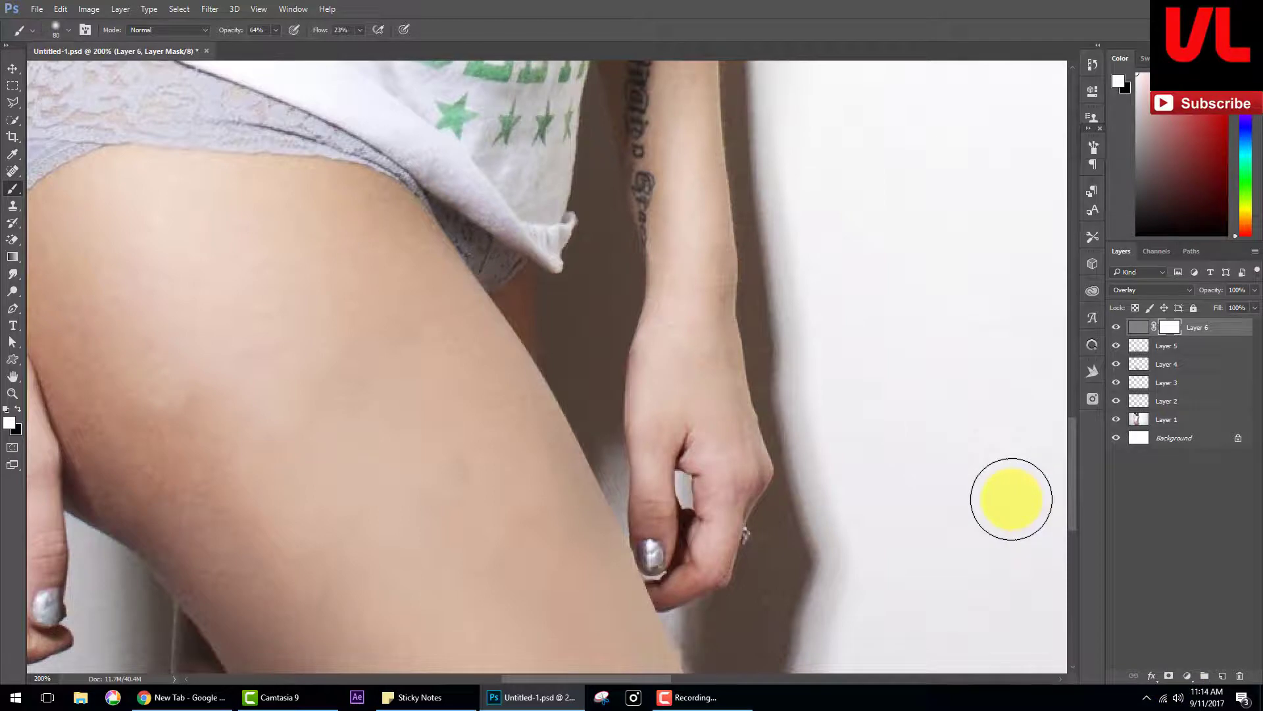
{"action": "key", "text": "ctrl+i"}
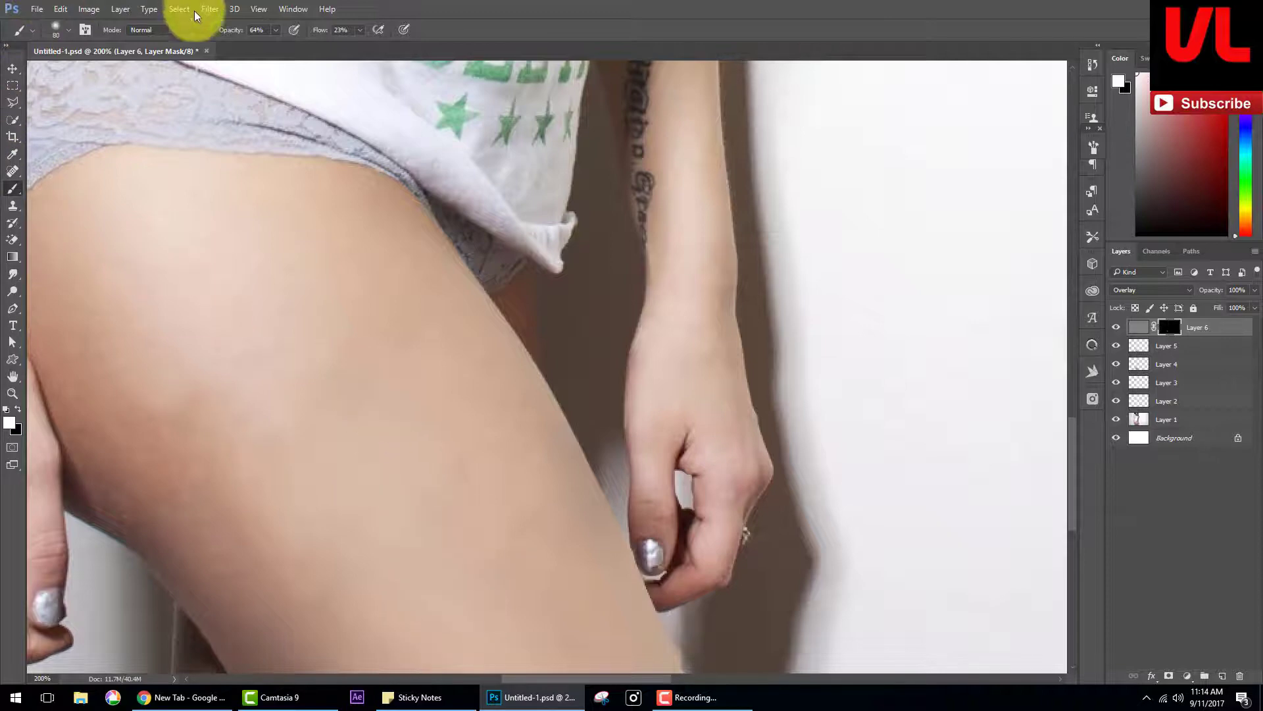
{"action": "left_click_drag", "start_coordinate": [320, 29], "coordinate": [390, 46]}
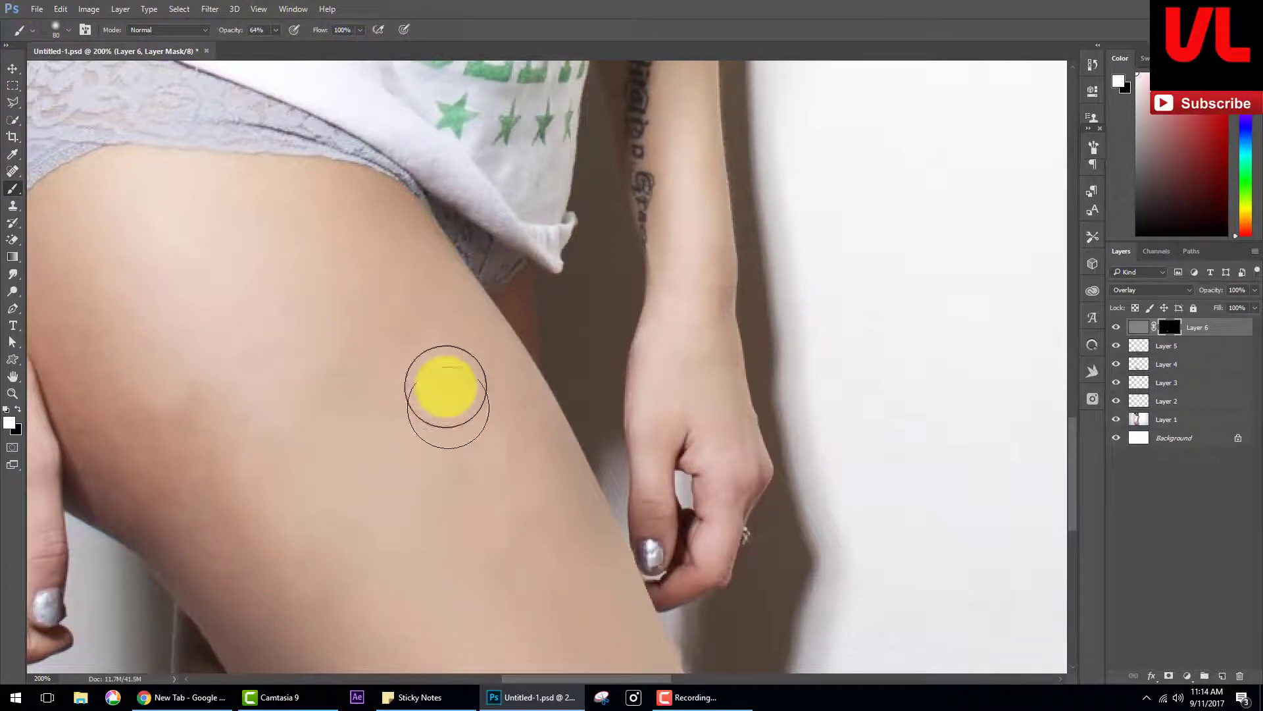
- Paint white on the mask to restore texture over the retouched thigh and arm
{"action": "left_click_drag", "start_coordinate": [395, 410], "coordinate": [424, 541]}
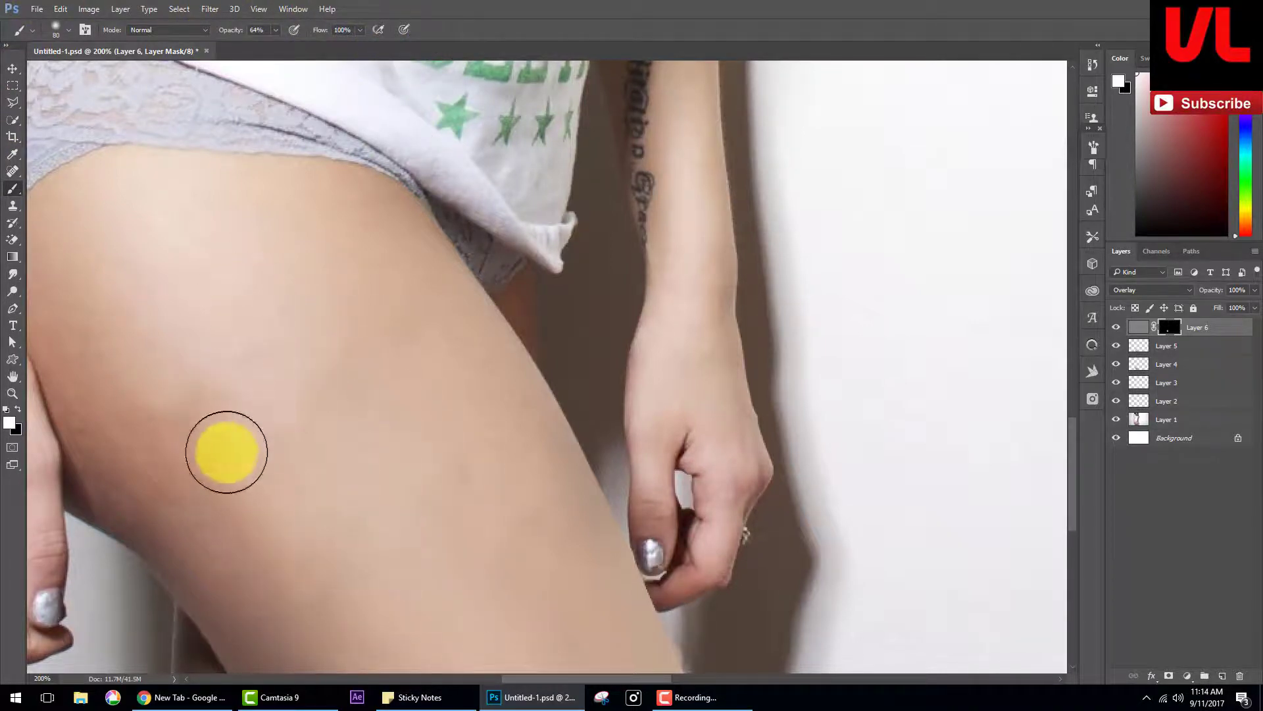
{"action": "left_click_drag", "start_coordinate": [511, 544], "coordinate": [508, 313]}
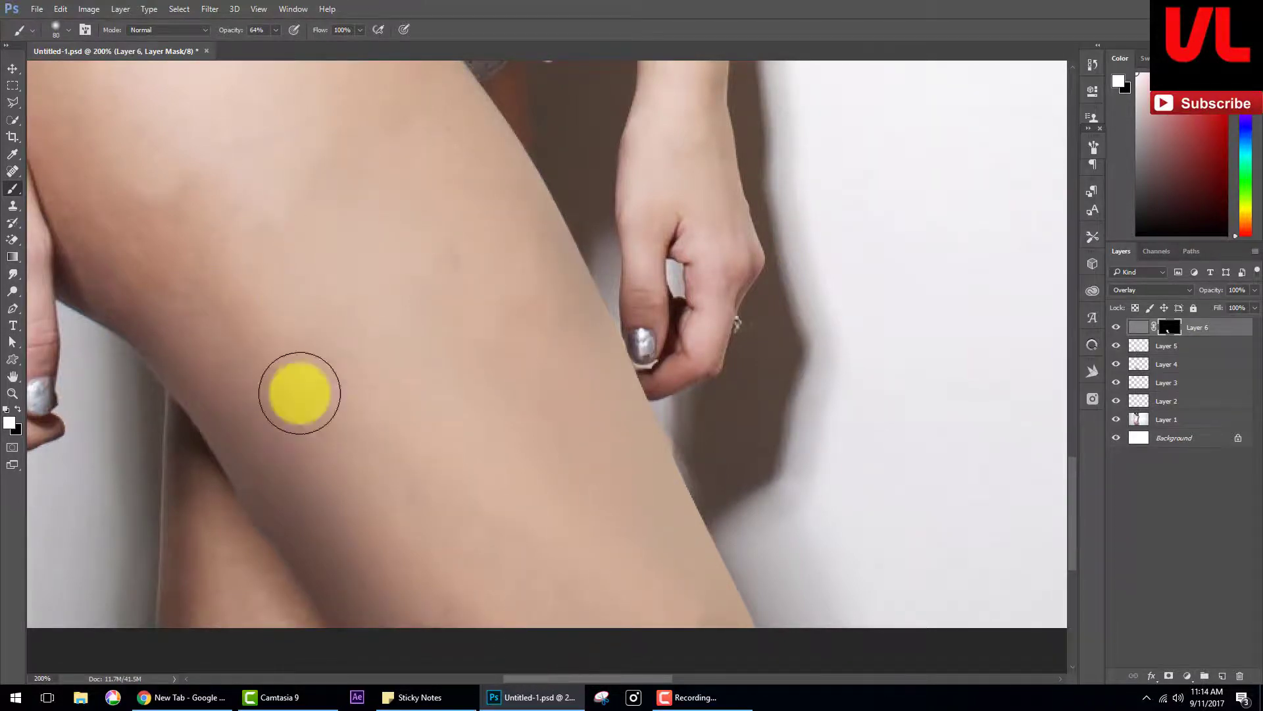
{"action": "left_click_drag", "start_coordinate": [240, 240], "coordinate": [408, 534]}
{"action": "scroll", "coordinate": [408, 534], "scroll_direction": "up", "scroll_amount": 3}
{"action": "scroll", "coordinate": [432, 367], "scroll_direction": "up", "scroll_amount": 3}
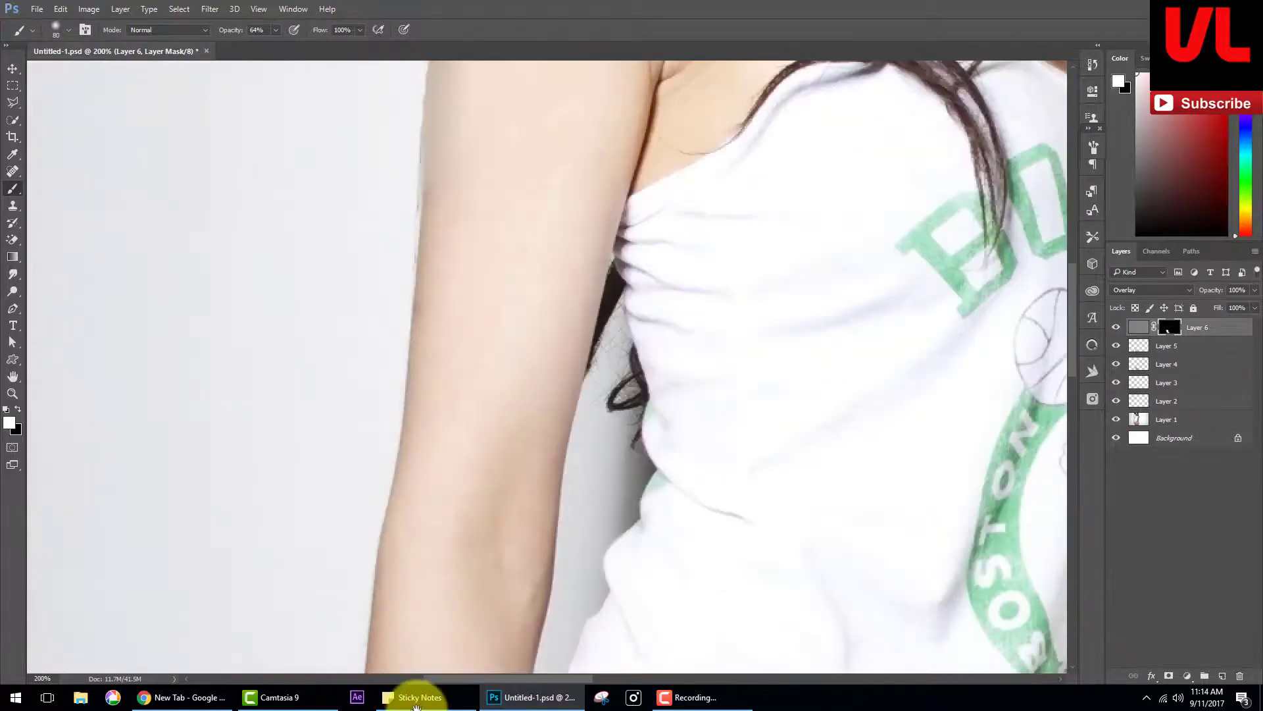
{"action": "scroll", "coordinate": [395, 526], "scroll_direction": "up", "scroll_amount": 3}
{"action": "scroll", "coordinate": [380, 654], "scroll_direction": "up", "scroll_amount": 2}
{"action": "left_click_drag", "start_coordinate": [464, 336], "coordinate": [361, 508]}
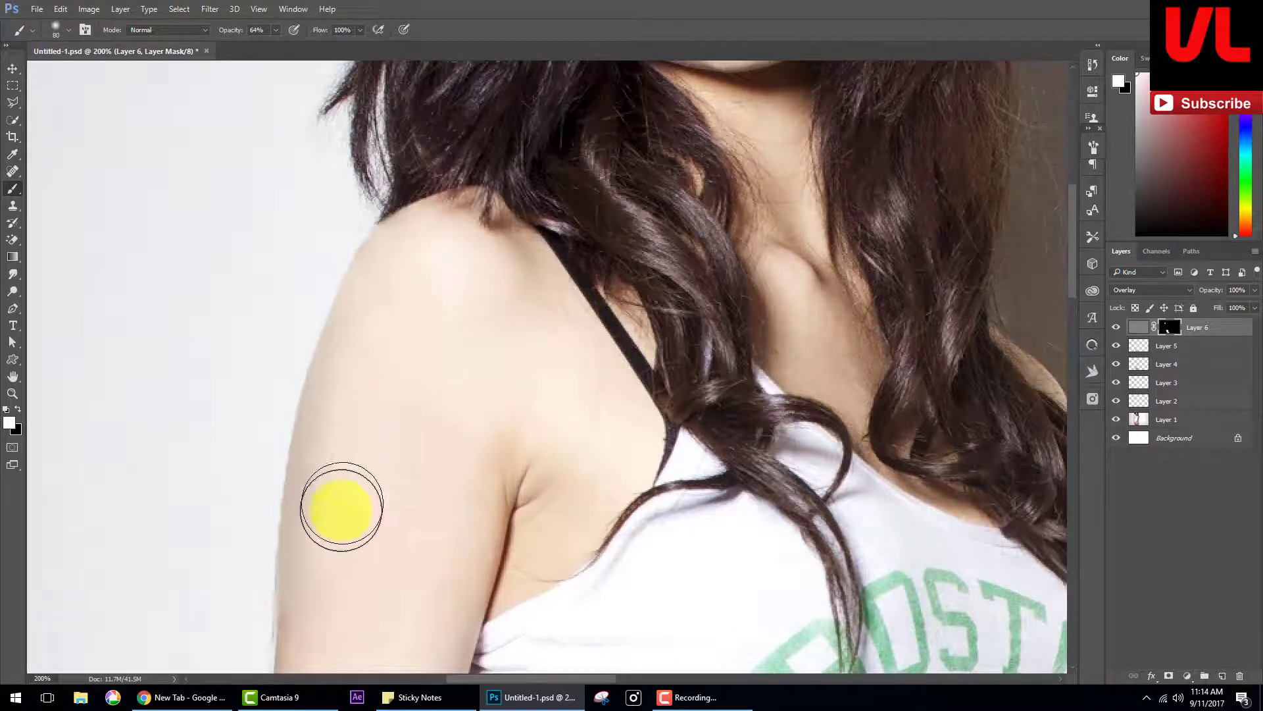
{"action": "left_click_drag", "start_coordinate": [353, 423], "coordinate": [282, 353]}
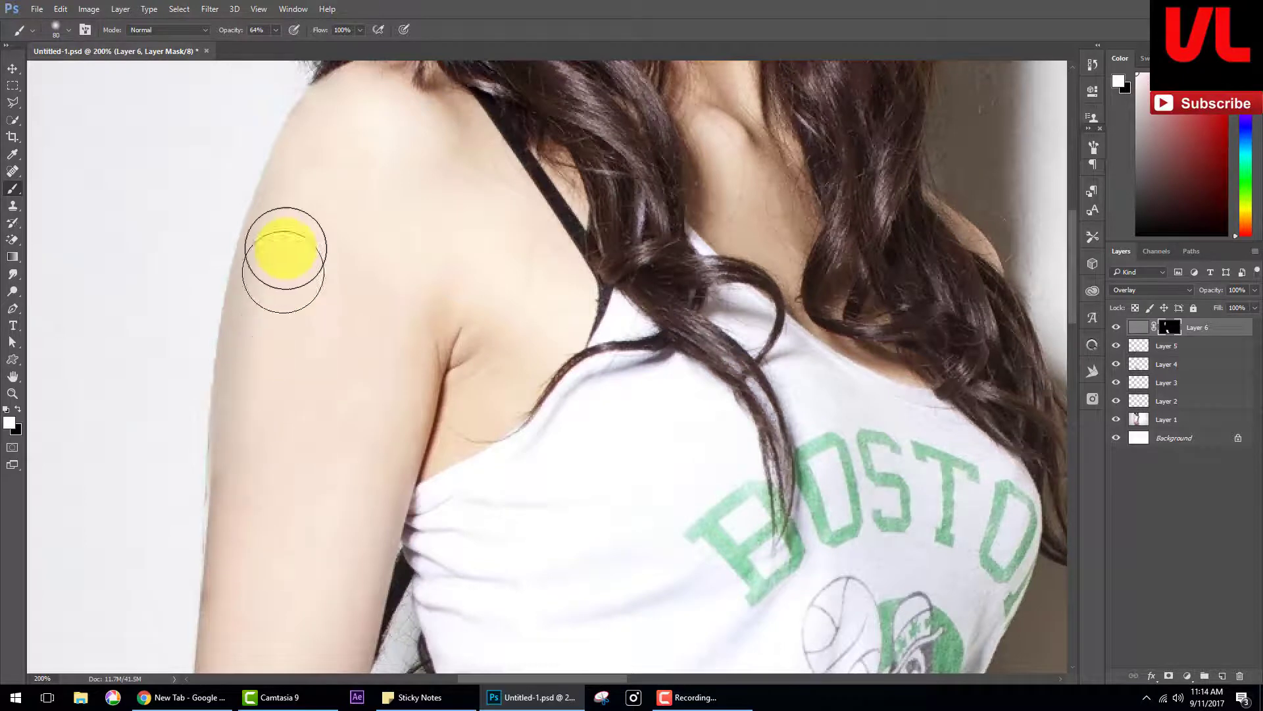
{"action": "key", "text": "ctrl+minus"}
- Select the Move tool and zoom to 200% on the inner-arm script tattoo
{"action": "key", "text": "ctrl+minus"}
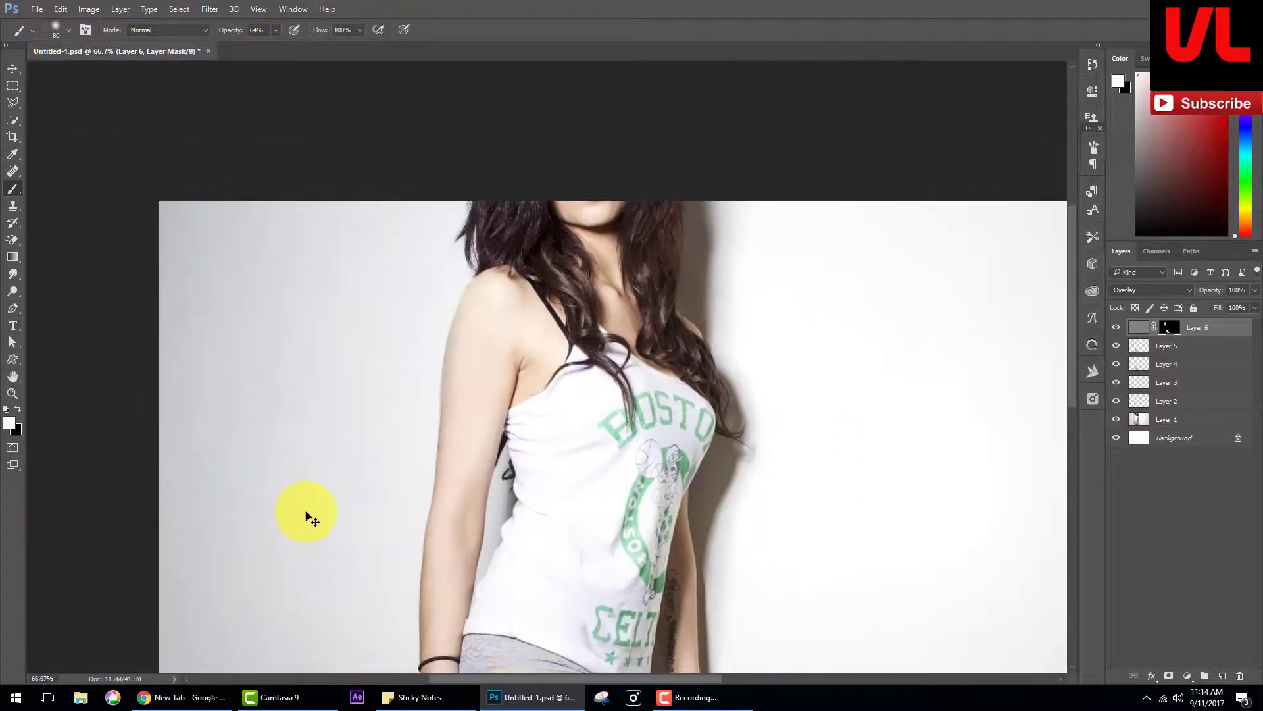
{"action": "key", "text": "ctrl+minus"}
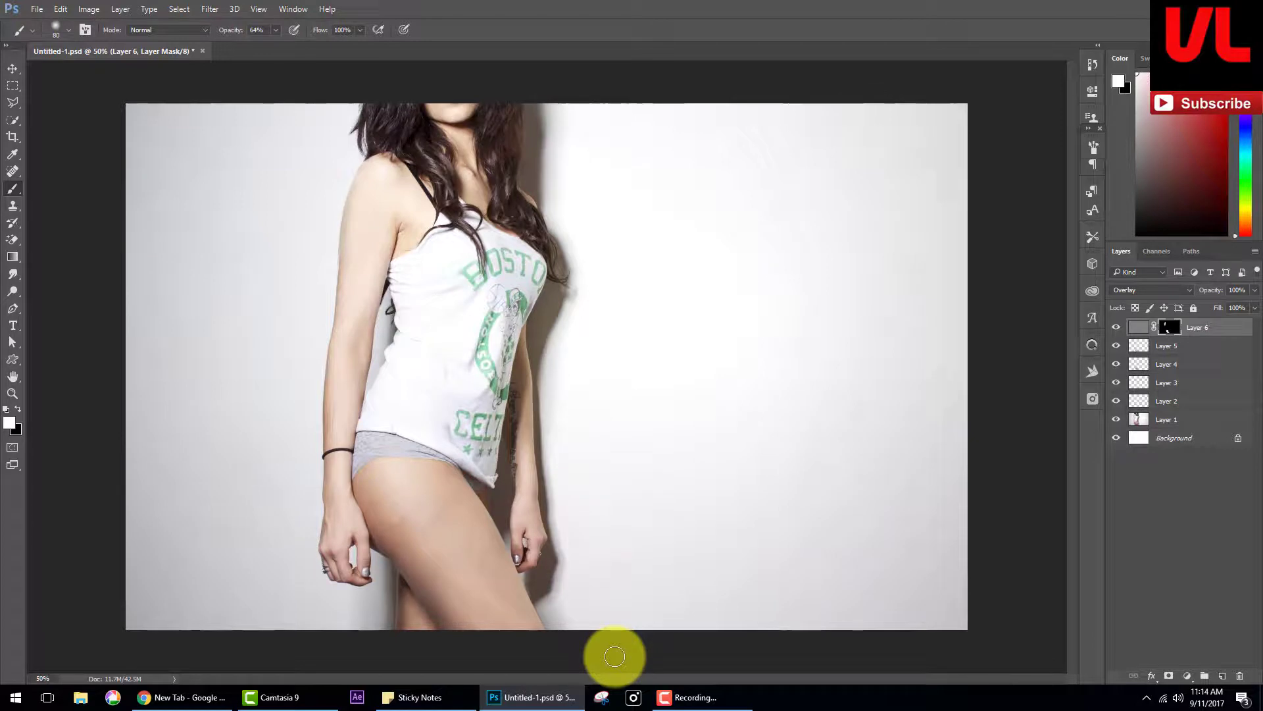
{"action": "left_click", "coordinate": [18, 73]}
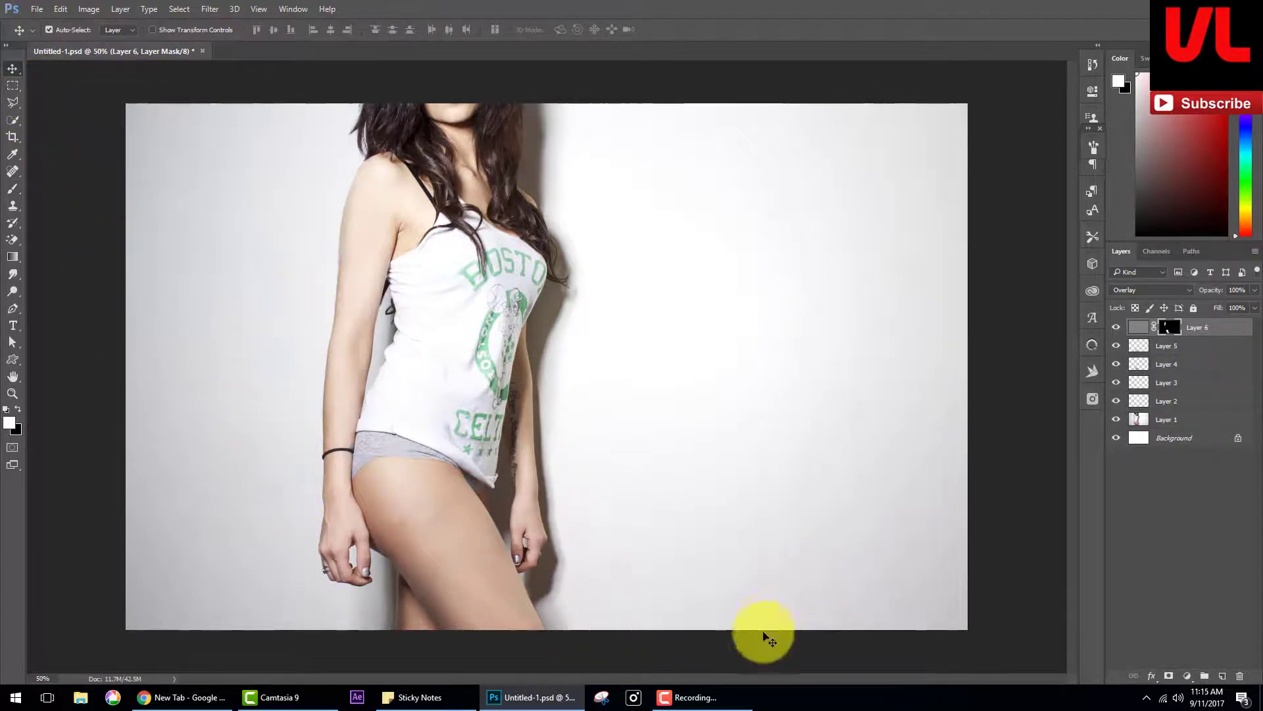
{"action": "left_click", "coordinate": [717, 697]}
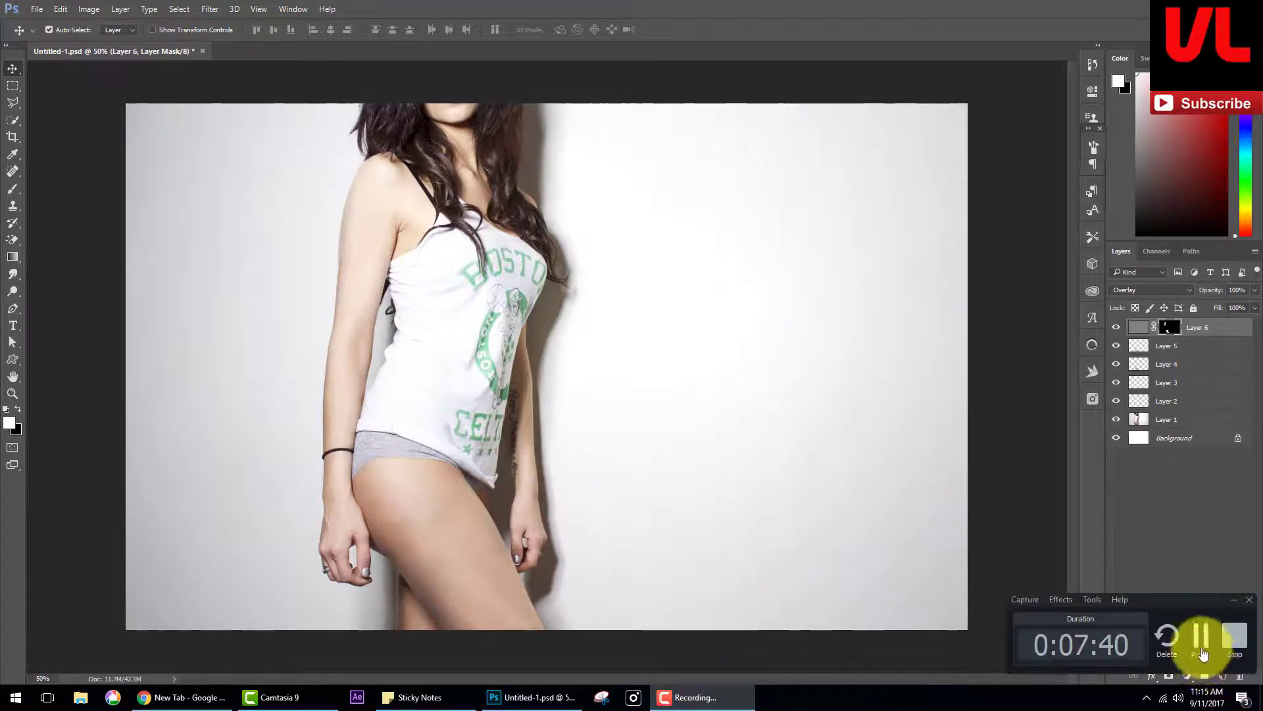
{"action": "left_click", "coordinate": [1202, 638]}
{"action": "key", "text": "ctrl+plus"}
{"action": "key", "text": "ctrl+plus"}
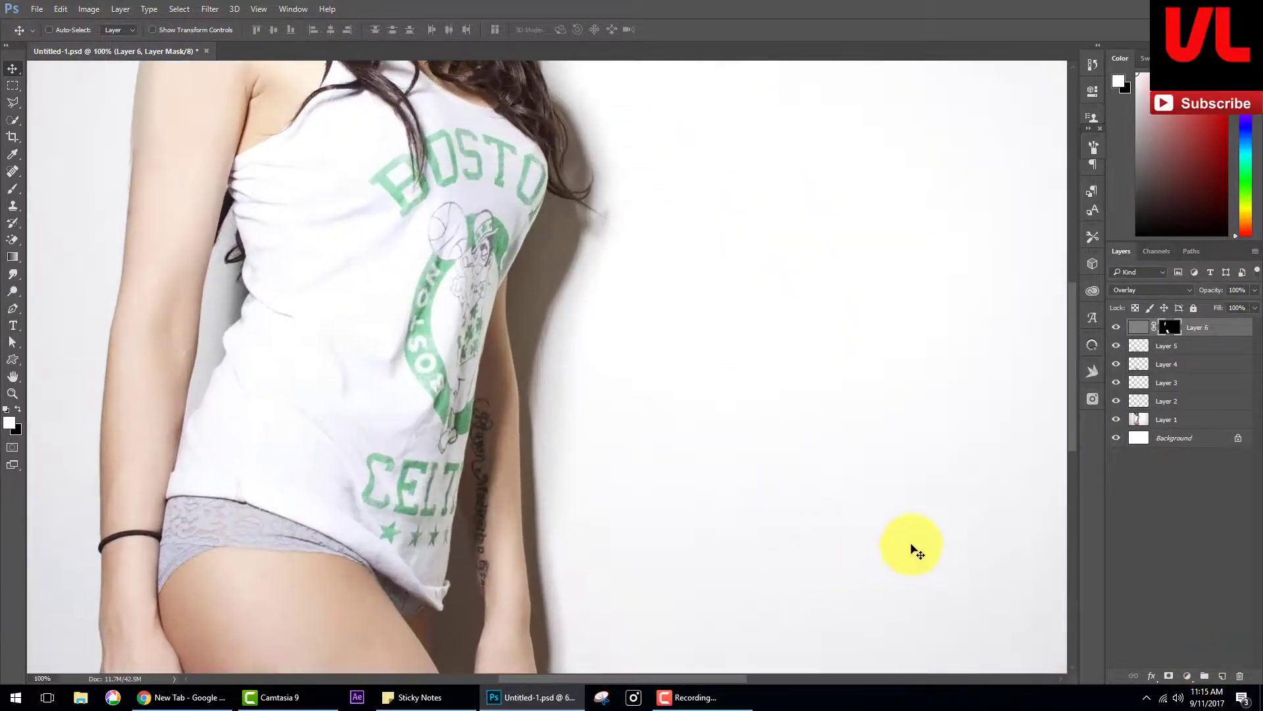
{"action": "key", "text": "ctrl+plus"}
{"action": "left_click_drag", "start_coordinate": [628, 593], "coordinate": [620, 425]}
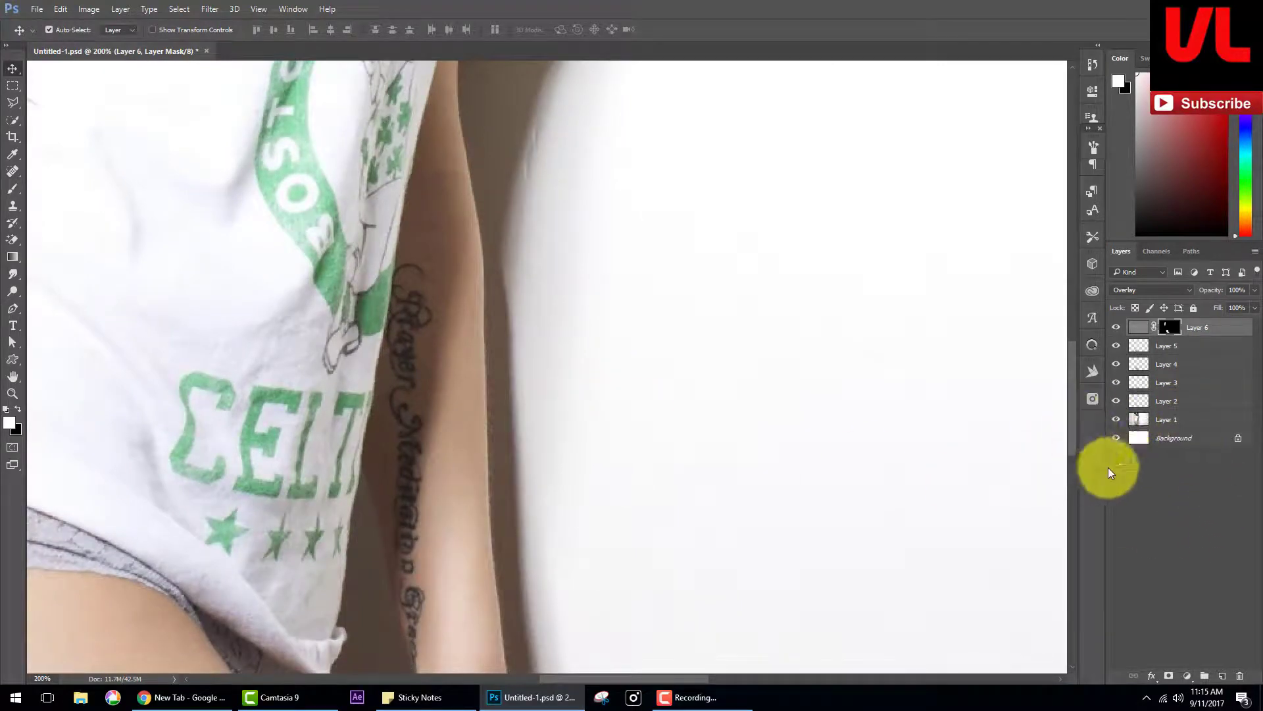
- Add Layer 7 and spot-heal the arm tattoo along the shirt edge with a smaller brush
{"action": "left_click", "coordinate": [1222, 676]}
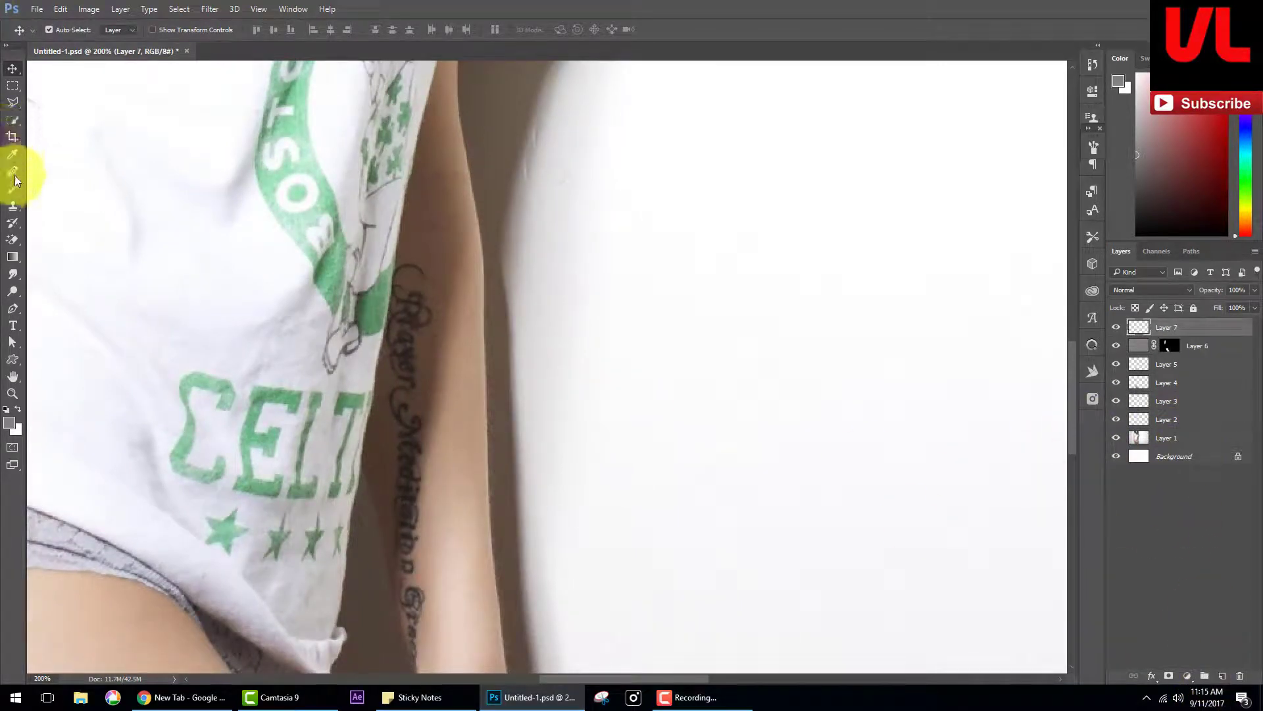
{"action": "left_click", "coordinate": [11, 120]}
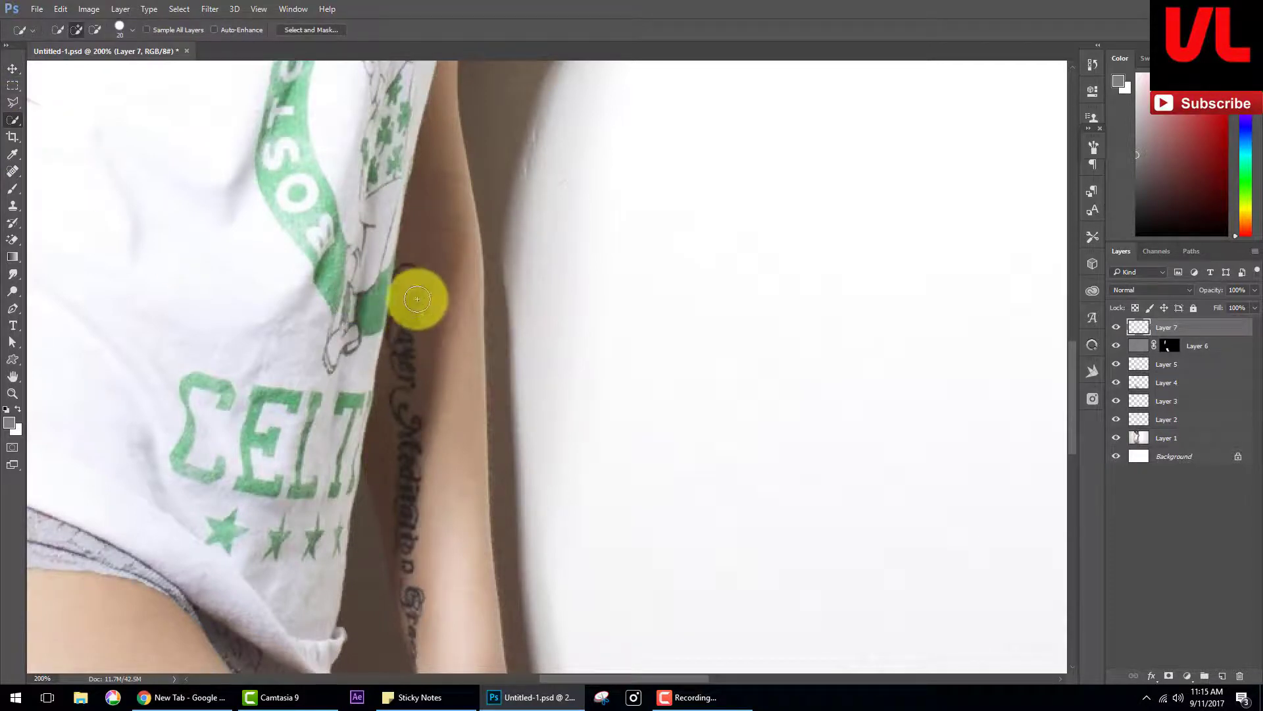
{"action": "left_click", "coordinate": [13, 174]}
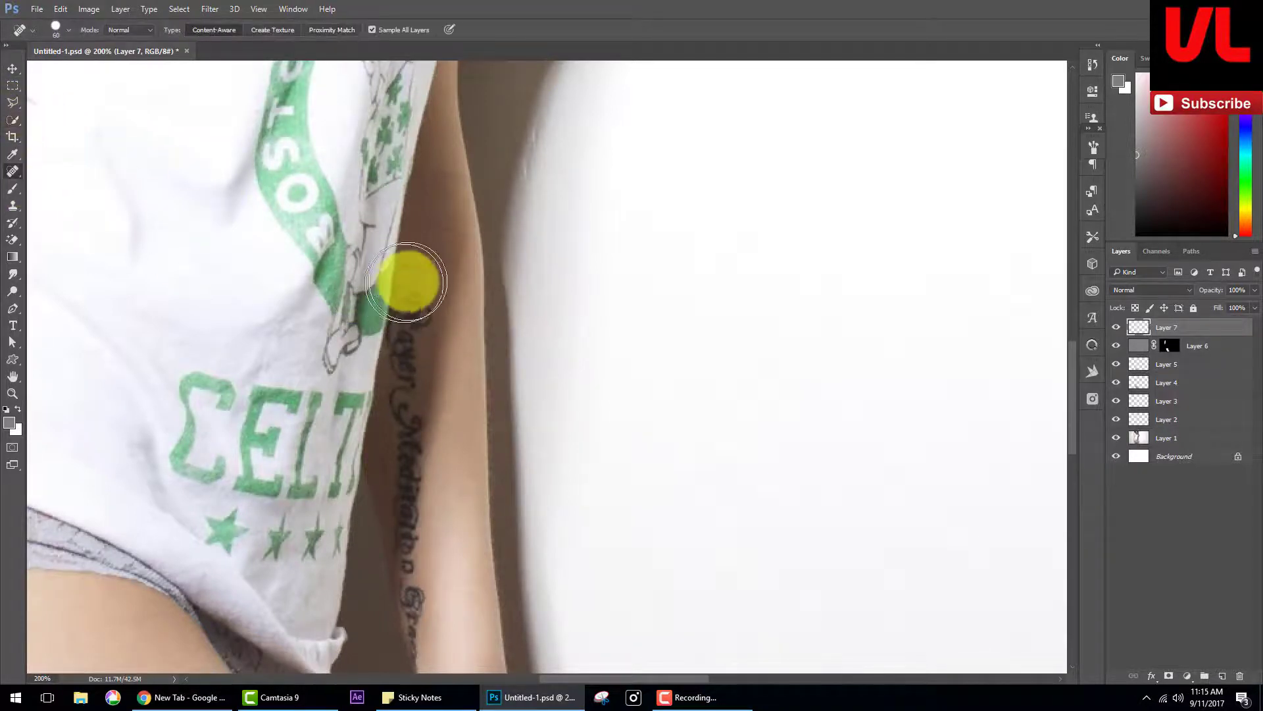
{"action": "key", "text": "bracketleft"}
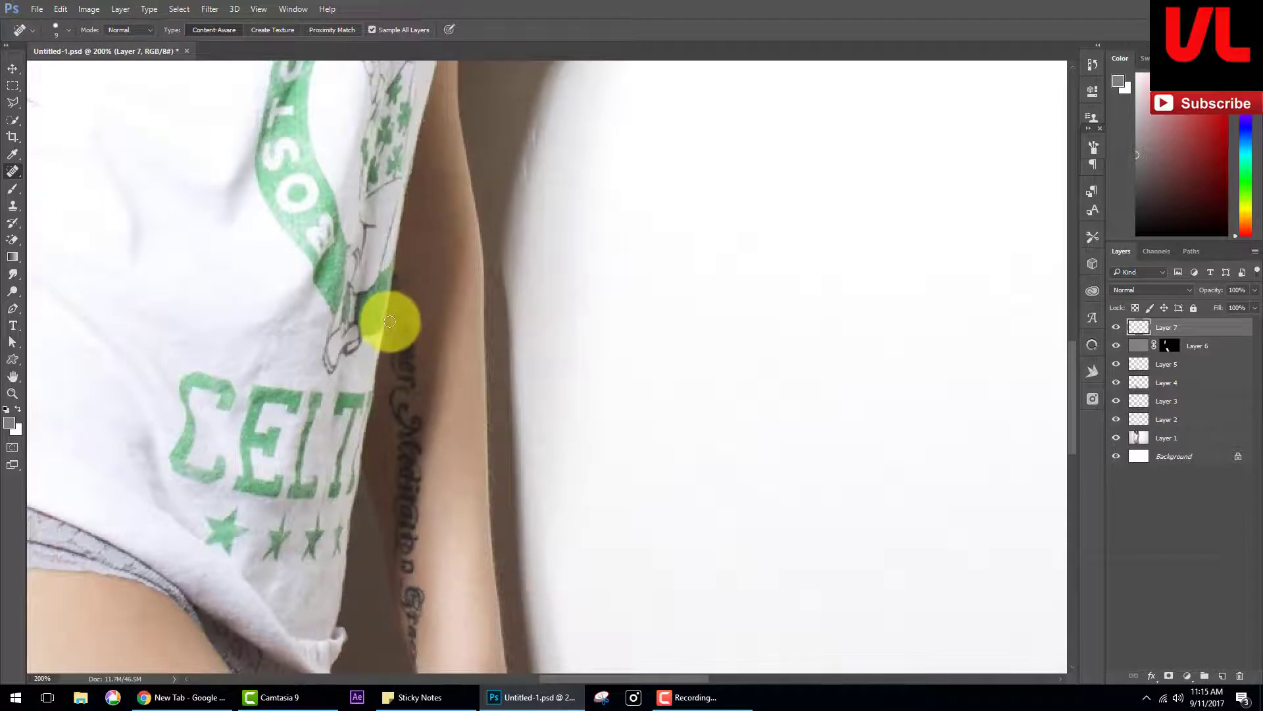
{"action": "left_click_drag", "start_coordinate": [394, 303], "coordinate": [396, 286]}
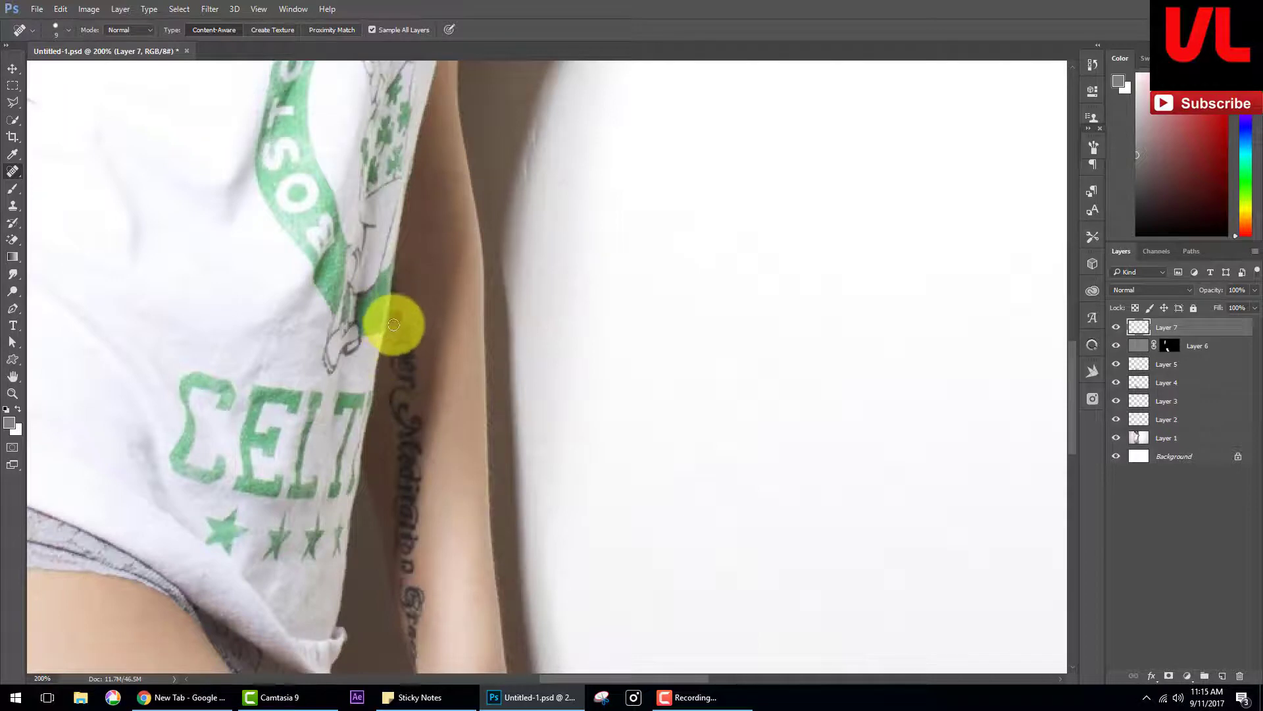
{"action": "mouse_move", "coordinate": [394, 324]}
{"action": "left_mouse_down"}
{"action": "mouse_move", "coordinate": [403, 287]}
{"action": "mouse_move", "coordinate": [409, 409]}
{"action": "mouse_move", "coordinate": [398, 432]}
{"action": "mouse_move", "coordinate": [394, 361]}
{"action": "mouse_move", "coordinate": [413, 433]}
{"action": "mouse_move", "coordinate": [408, 397]}
{"action": "mouse_move", "coordinate": [409, 487]}
{"action": "mouse_move", "coordinate": [397, 412]}
{"action": "mouse_move", "coordinate": [401, 594]}
{"action": "mouse_move", "coordinate": [397, 502]}
{"action": "mouse_move", "coordinate": [423, 592]}
{"action": "mouse_move", "coordinate": [415, 465]}
{"action": "mouse_move", "coordinate": [383, 445]}
{"action": "mouse_move", "coordinate": [399, 515]}
{"action": "left_mouse_up"}
- Heal the remaining tattoo marks up the arm, then restack Layer 6 above Layer 7
{"action": "key", "text": "]"}
{"action": "key", "text": "]"}
{"action": "left_click", "coordinate": [419, 509]}
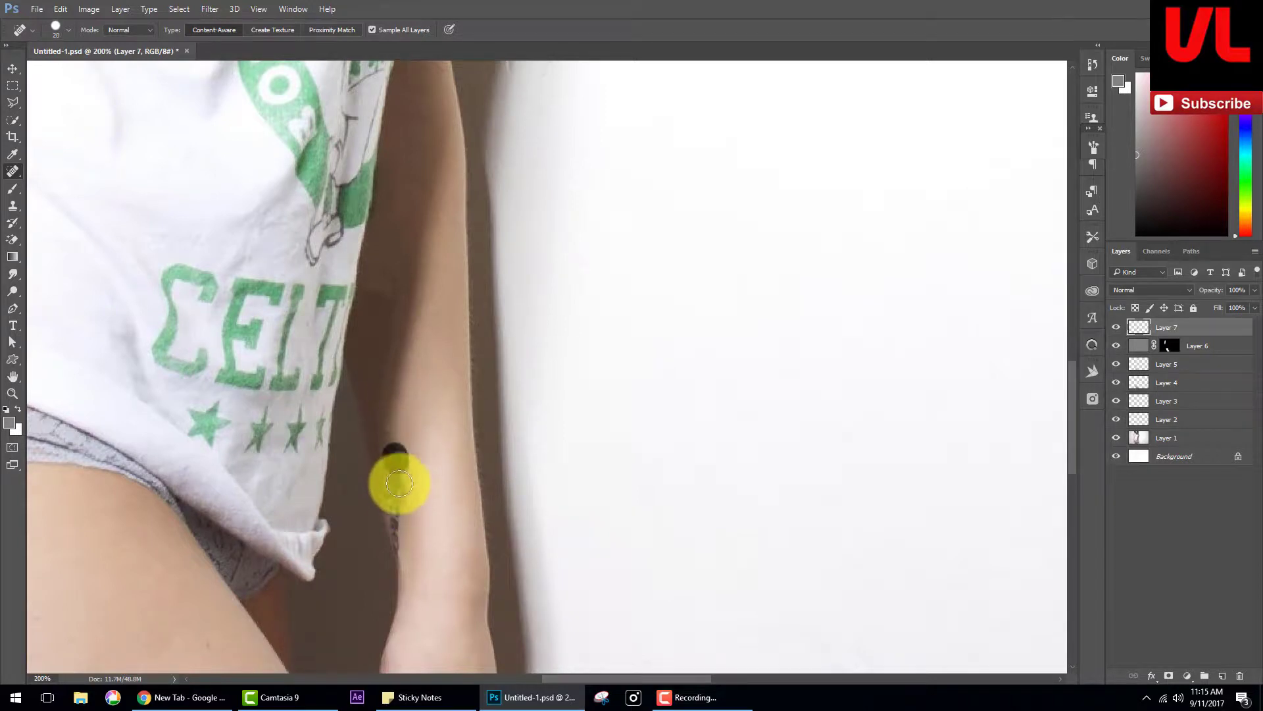
{"action": "key", "text": "["}
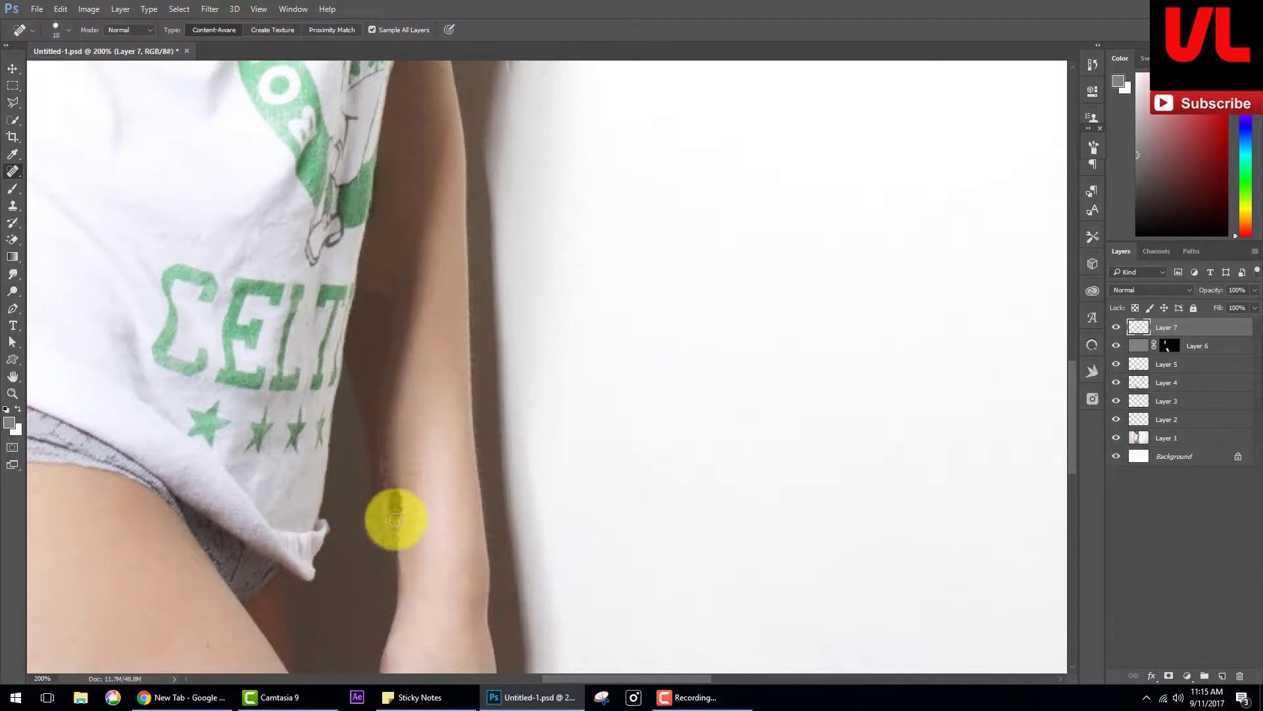
{"action": "left_click_drag", "start_coordinate": [395, 500], "coordinate": [400, 543]}
{"action": "key", "text": "]"}
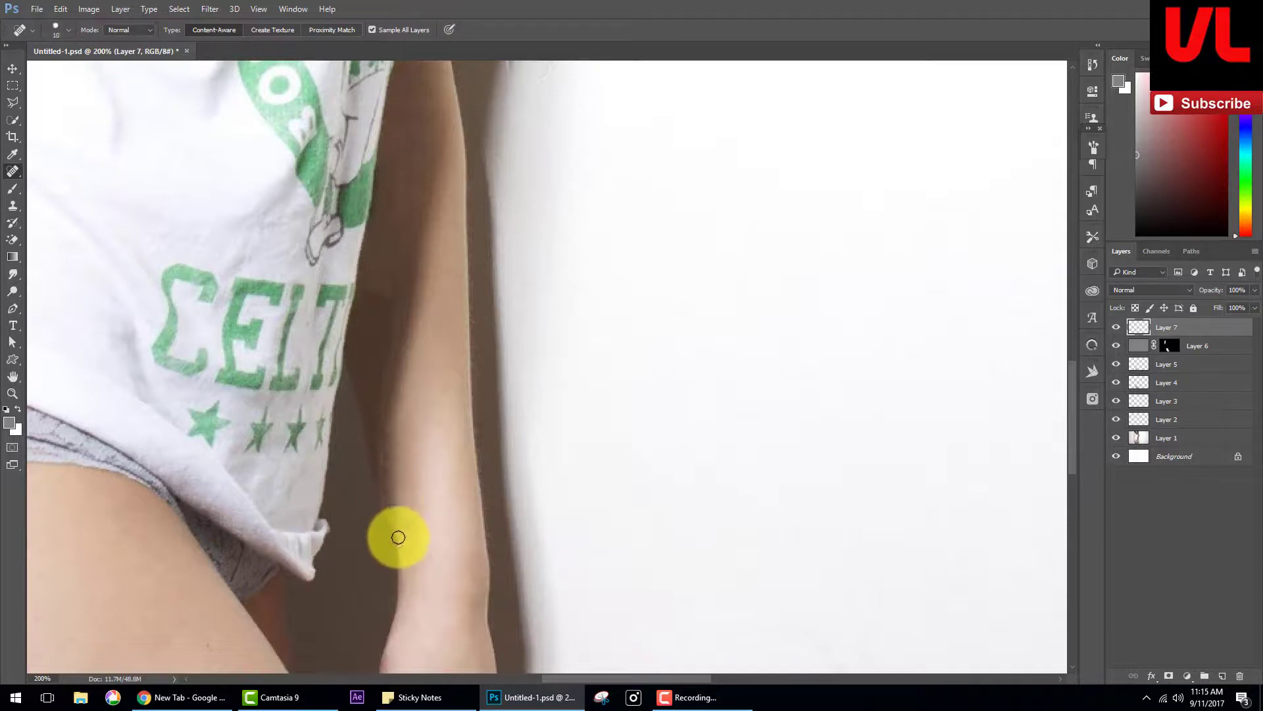
{"action": "key", "text": "]"}
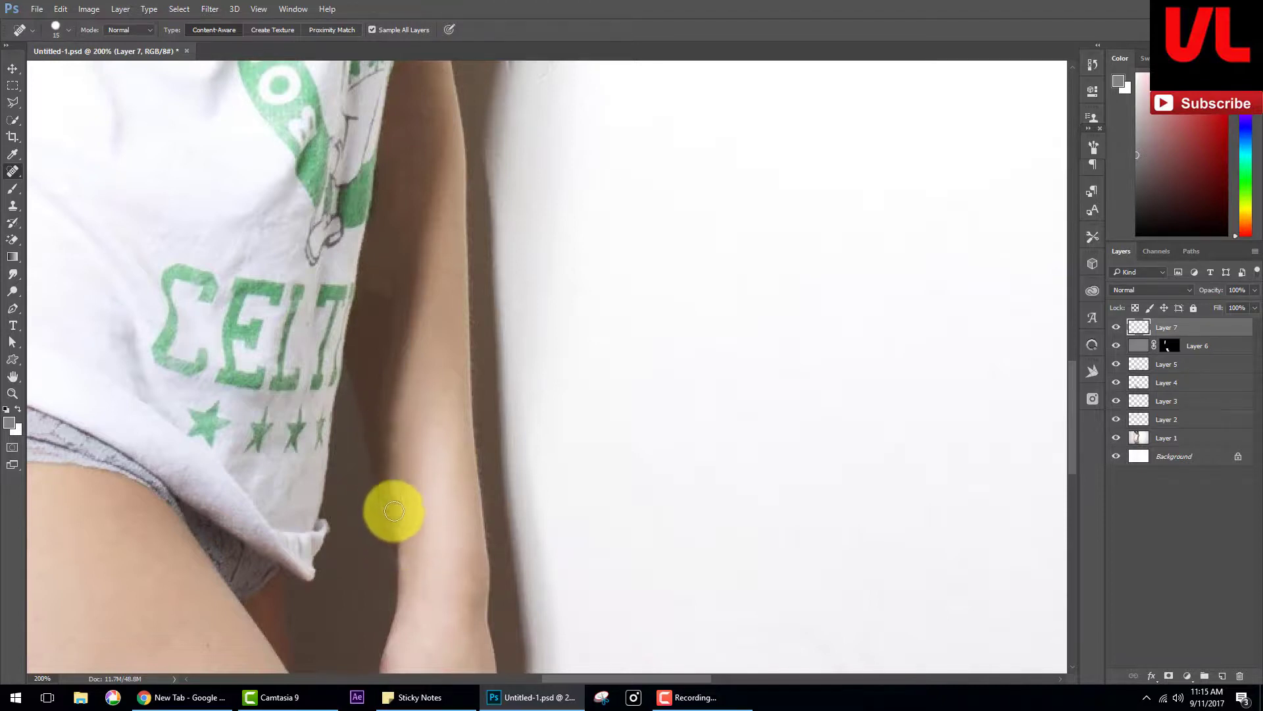
{"action": "left_click_drag", "start_coordinate": [380, 291], "coordinate": [380, 316]}
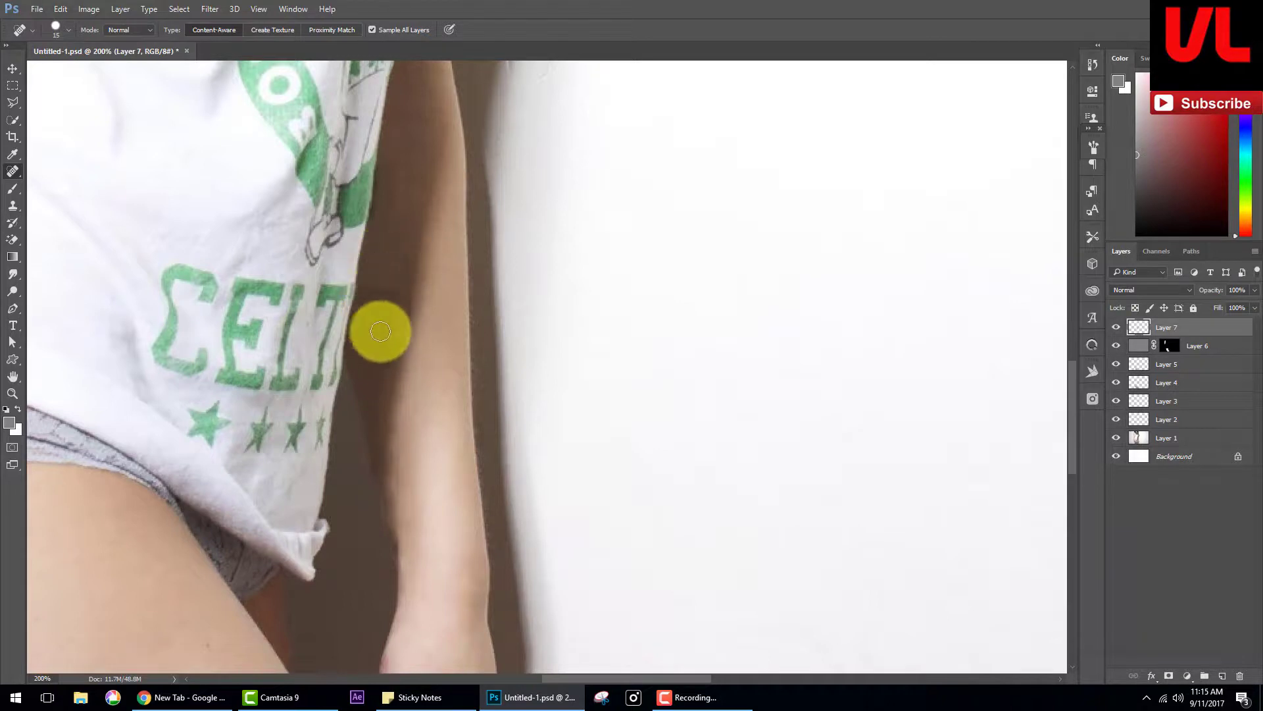
{"action": "left_click_drag", "start_coordinate": [1136, 343], "coordinate": [1142, 323]}
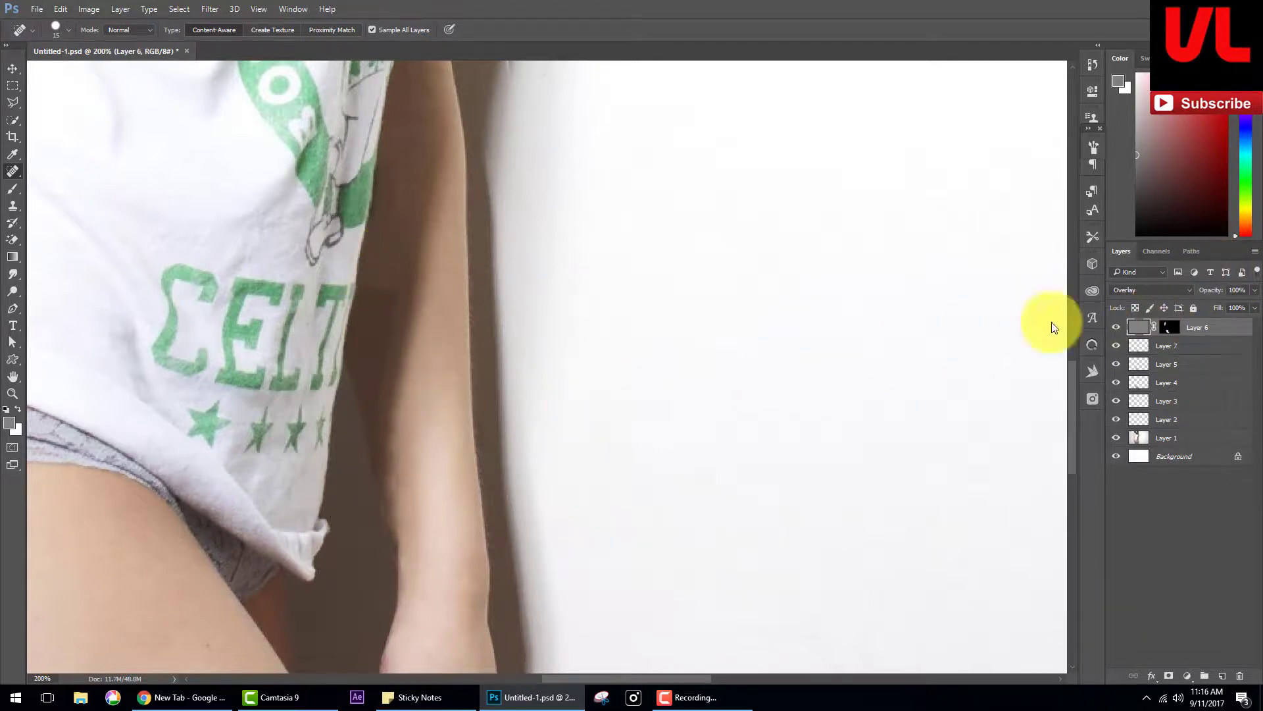
- Paint Layer 6's mask at 64% opacity along the arm shadow, then zoom out
{"action": "left_click", "coordinate": [15, 191]}
{"action": "left_click", "coordinate": [1169, 327]}
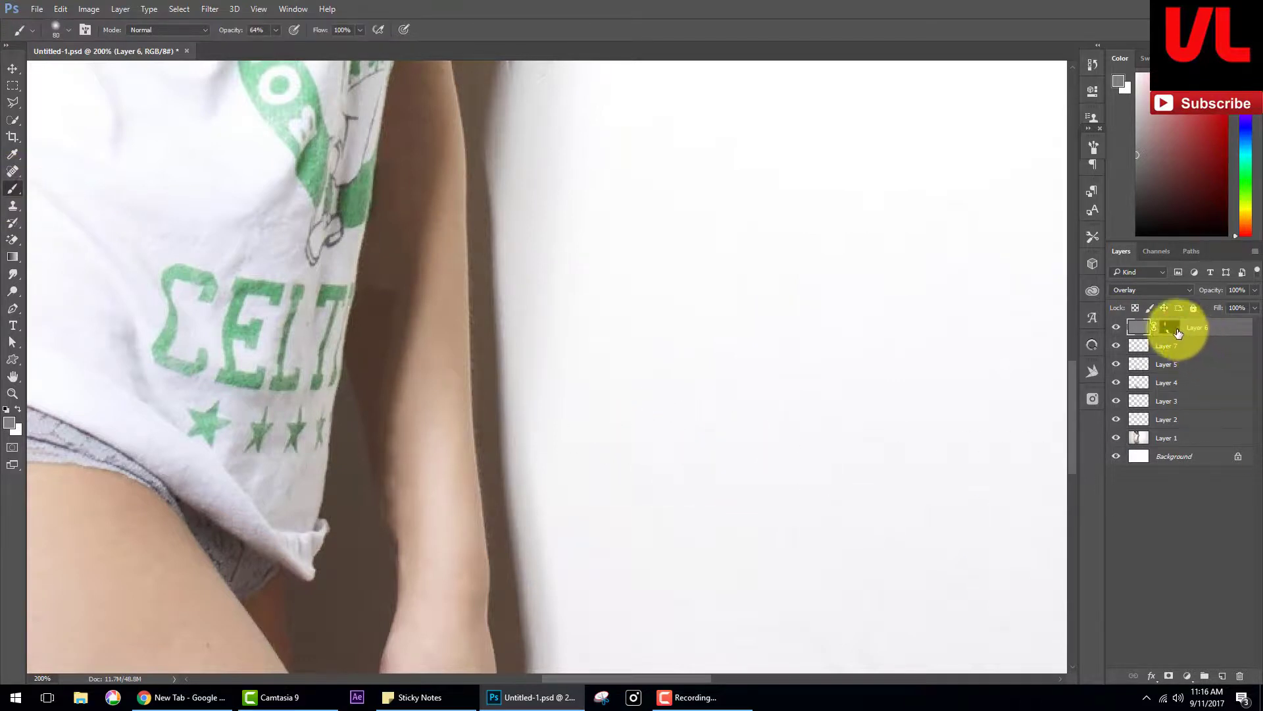
{"action": "left_click", "coordinate": [5, 407]}
{"action": "key", "text": "p"}
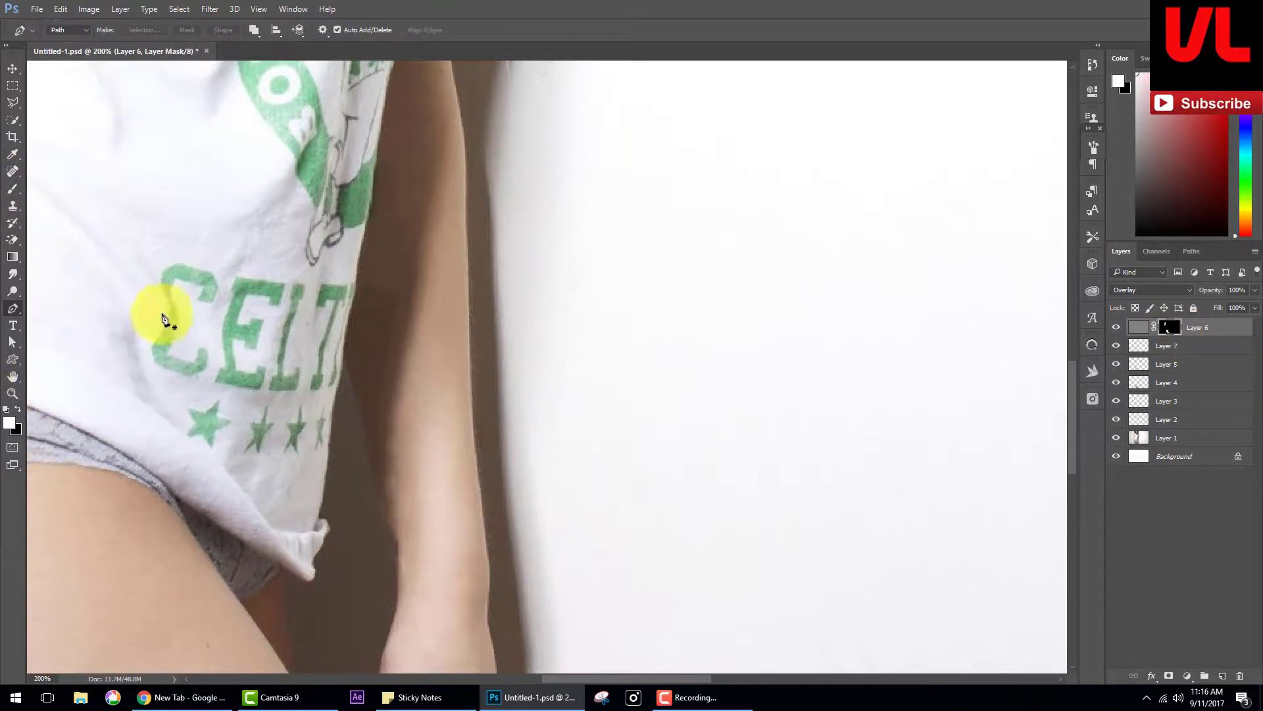
{"action": "left_click", "coordinate": [18, 192]}
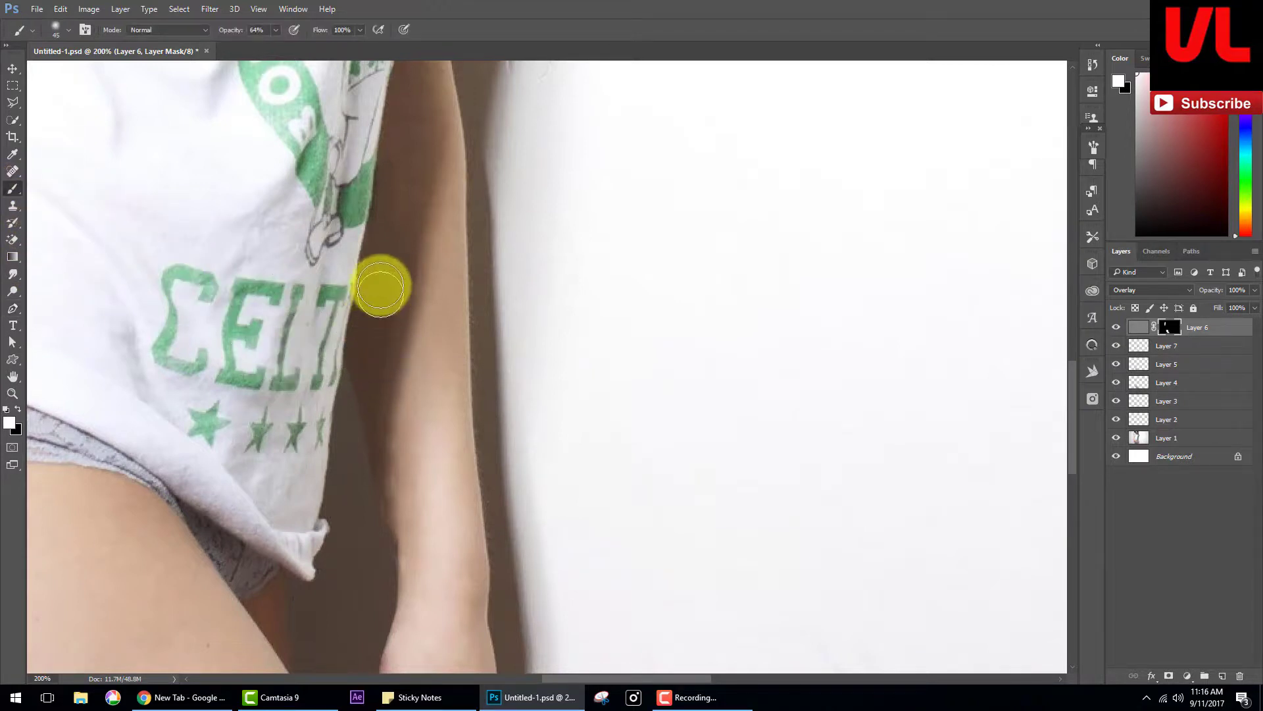
{"action": "left_click_drag", "start_coordinate": [381, 290], "coordinate": [404, 515]}
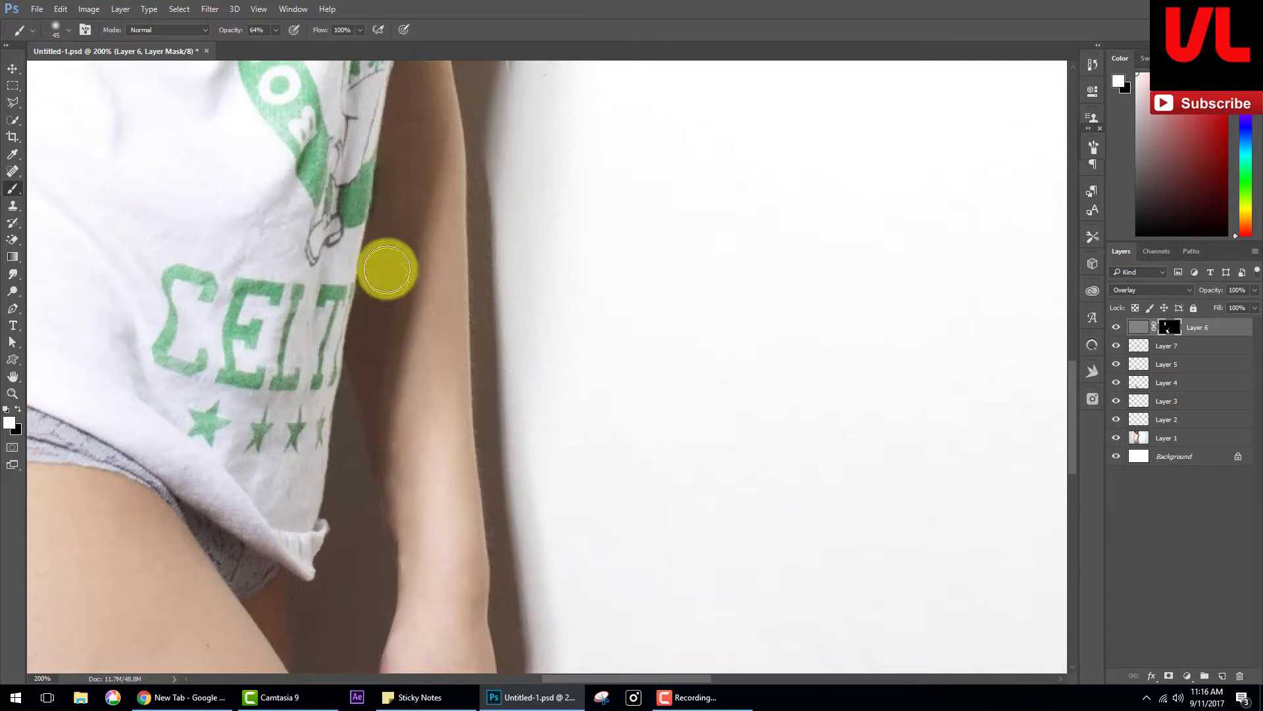
{"action": "key", "text": "ctrl+minus"}
{"action": "key", "text": "ctrl+minus"}
{"action": "key", "text": "ctrl+minus"}
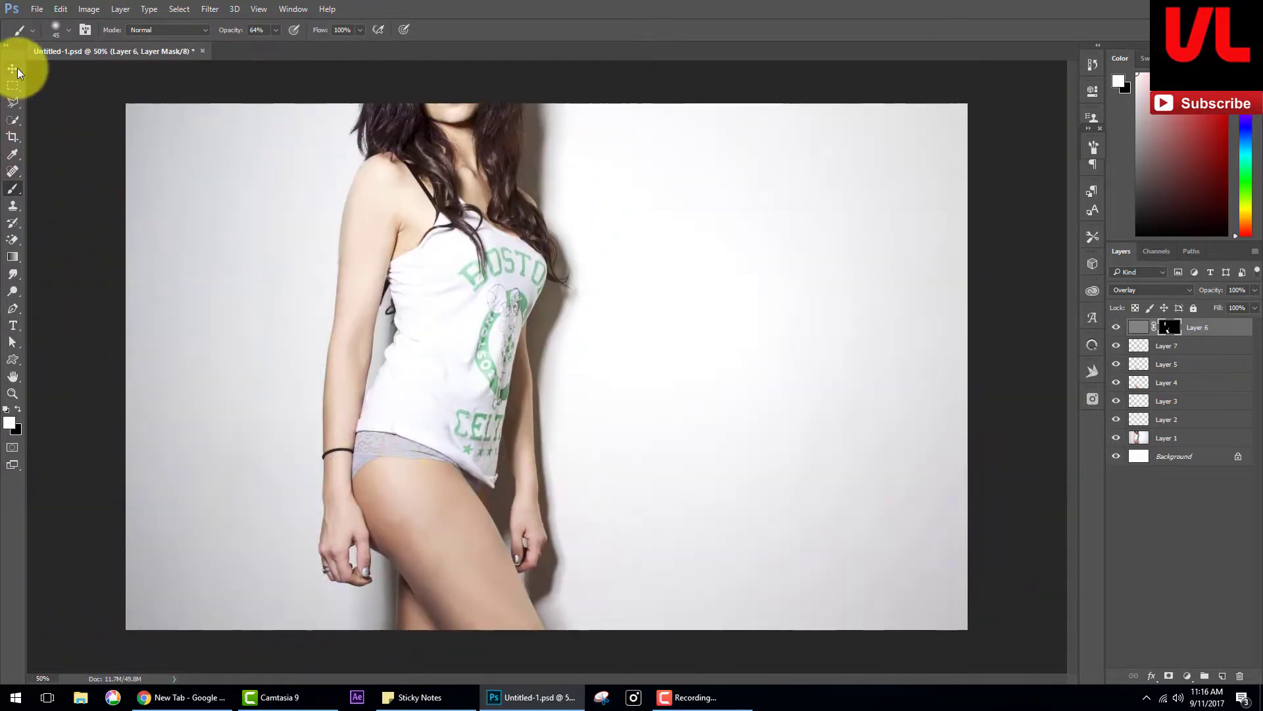
{"action": "left_click", "coordinate": [13, 68]}
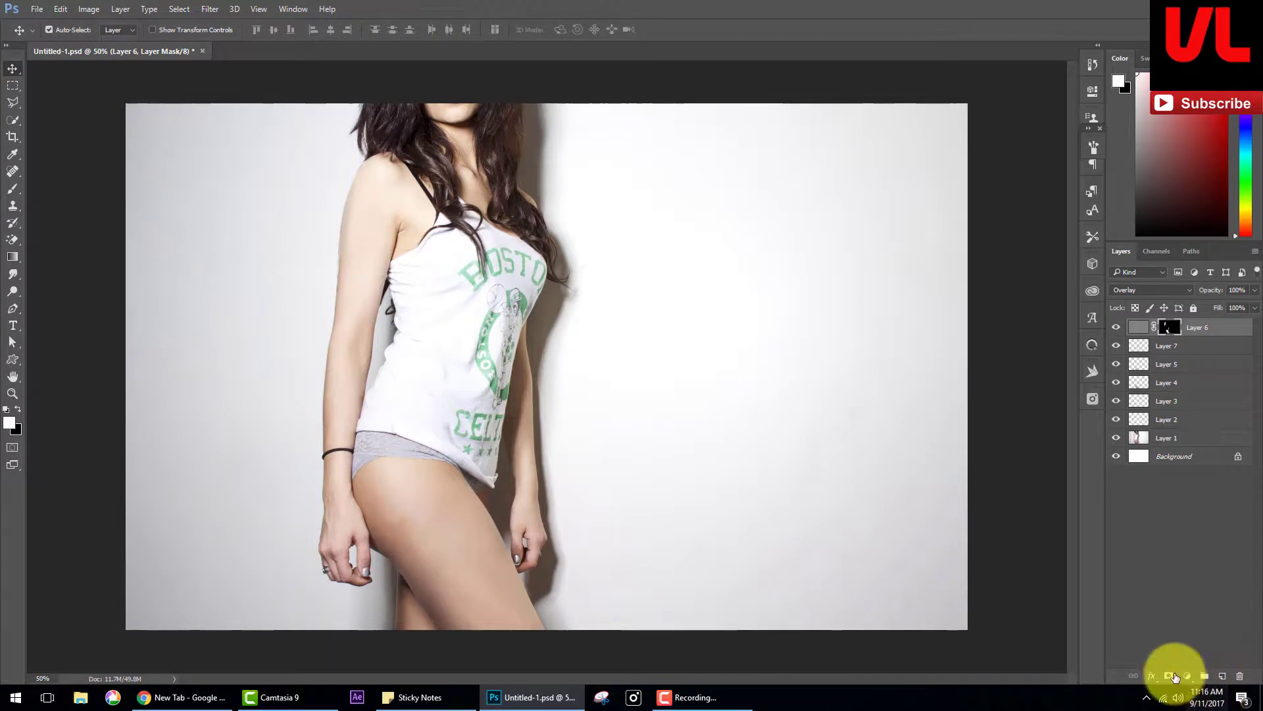
- Add a Levels adjustment layer on top with the midtone value at about 0.68
{"action": "left_click", "coordinate": [1186, 675]}
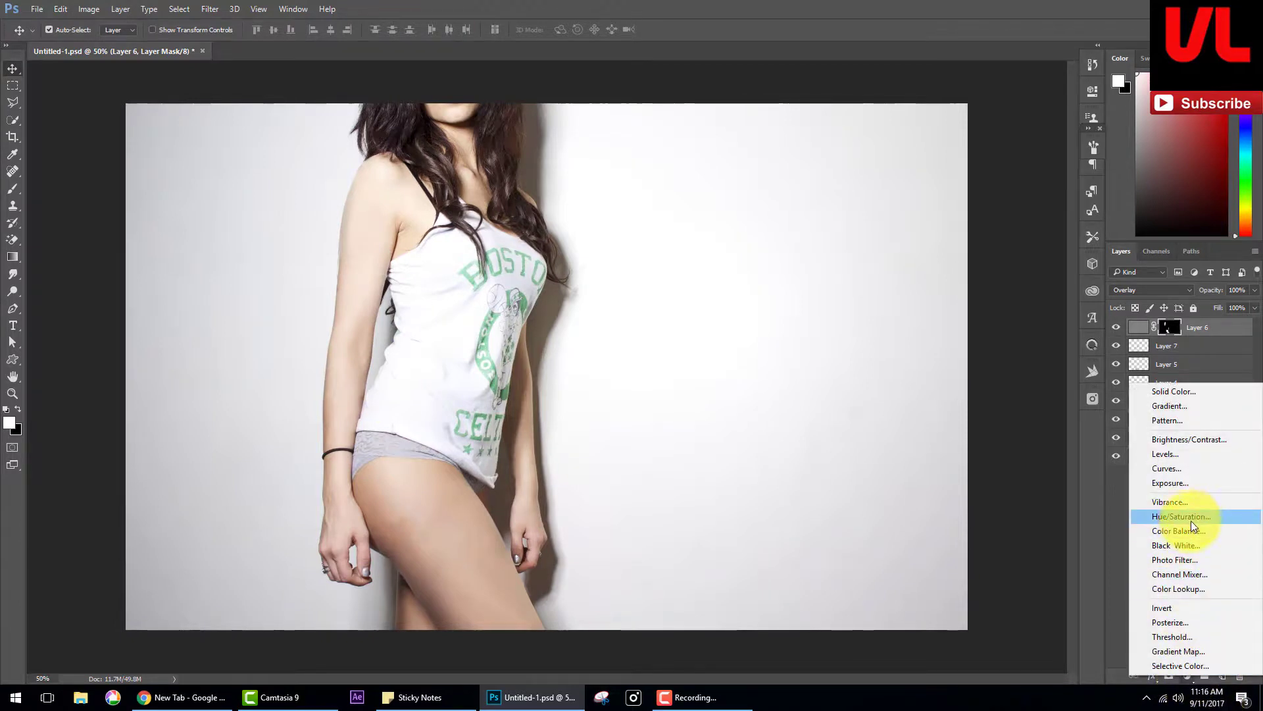
{"action": "left_click", "coordinate": [1166, 454]}
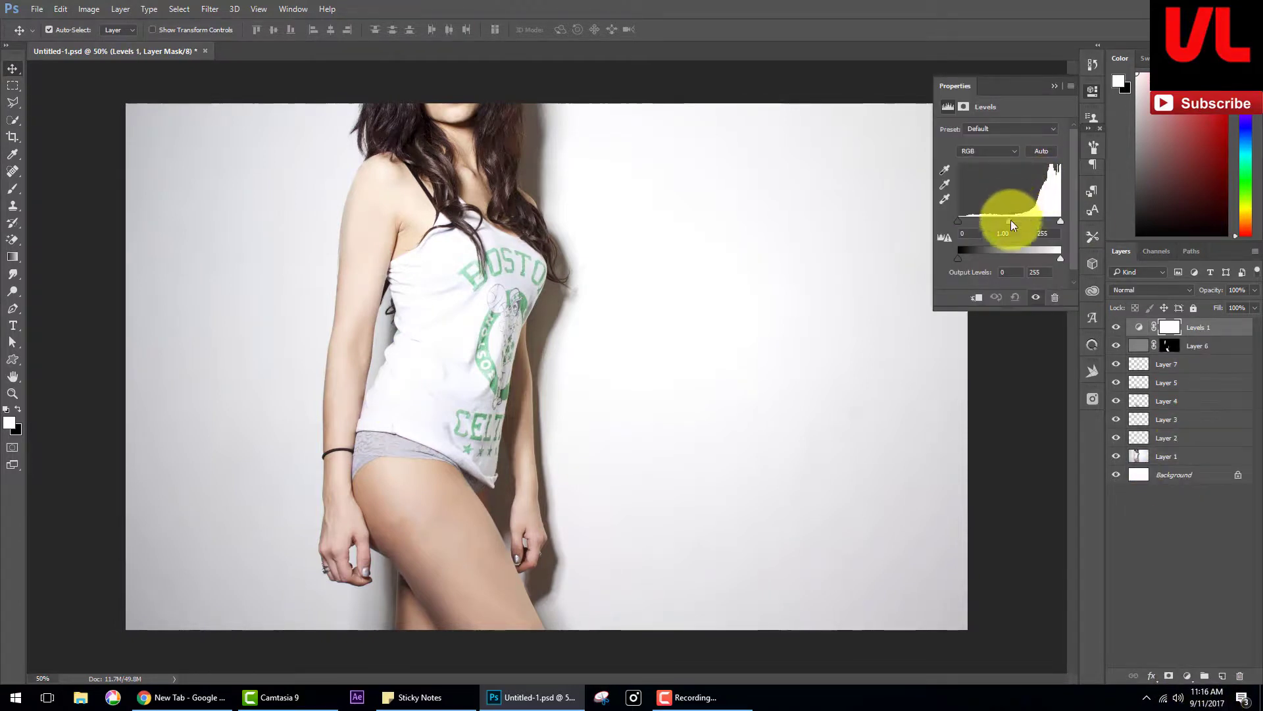
{"action": "left_click_drag", "start_coordinate": [1013, 227], "coordinate": [1017, 228]}
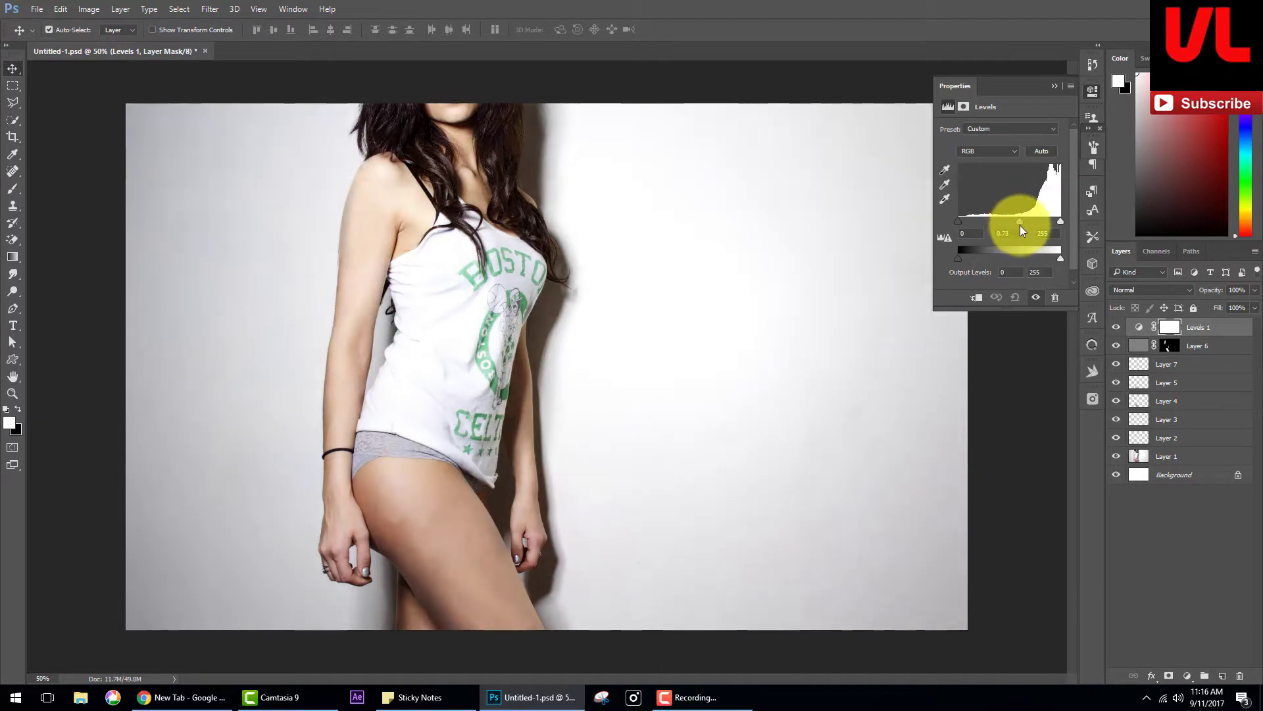
{"action": "left_click_drag", "start_coordinate": [1023, 226], "coordinate": [1021, 227]}
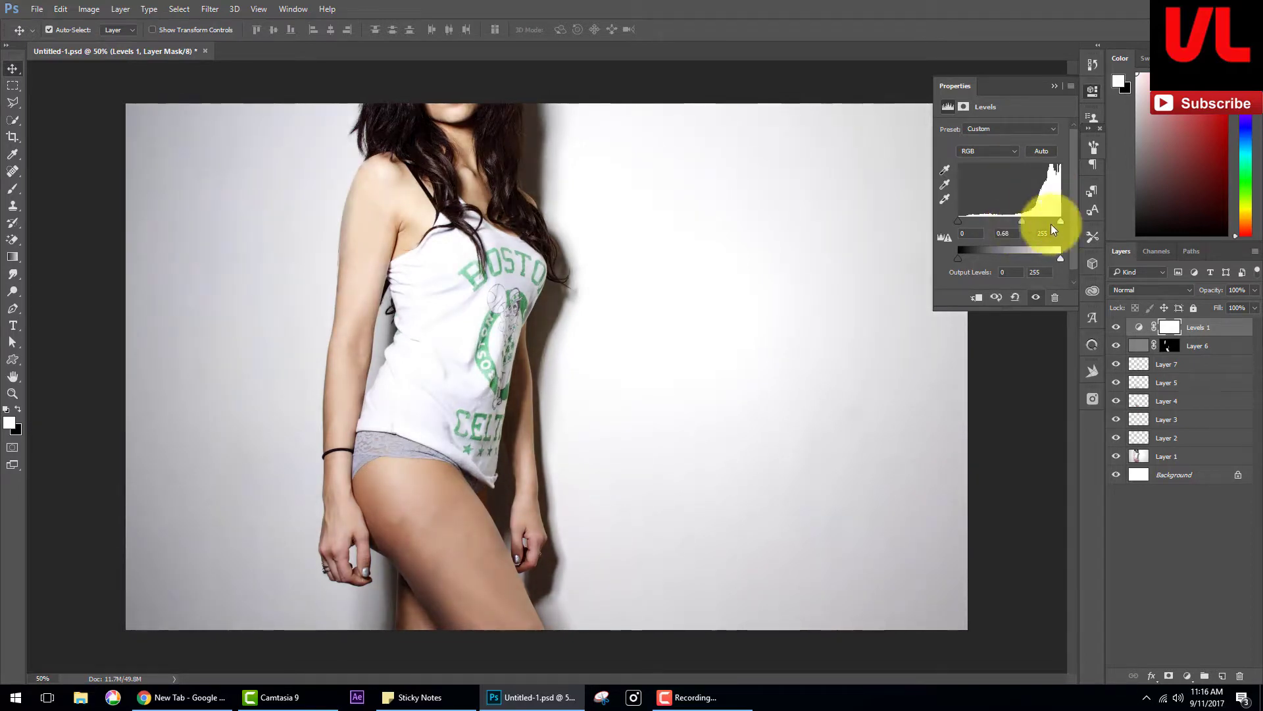
{"action": "left_click", "coordinate": [1054, 86]}
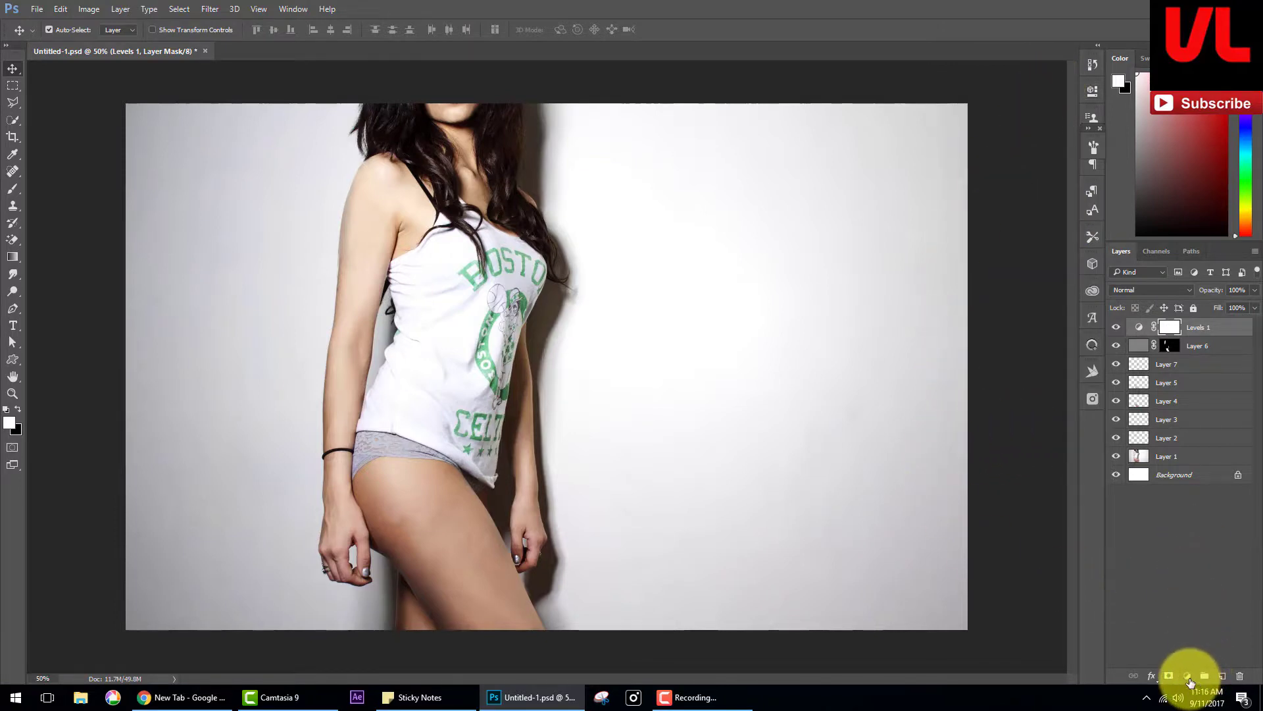
{"action": "left_click", "coordinate": [1187, 675]}
{"action": "left_click", "coordinate": [1052, 692]}
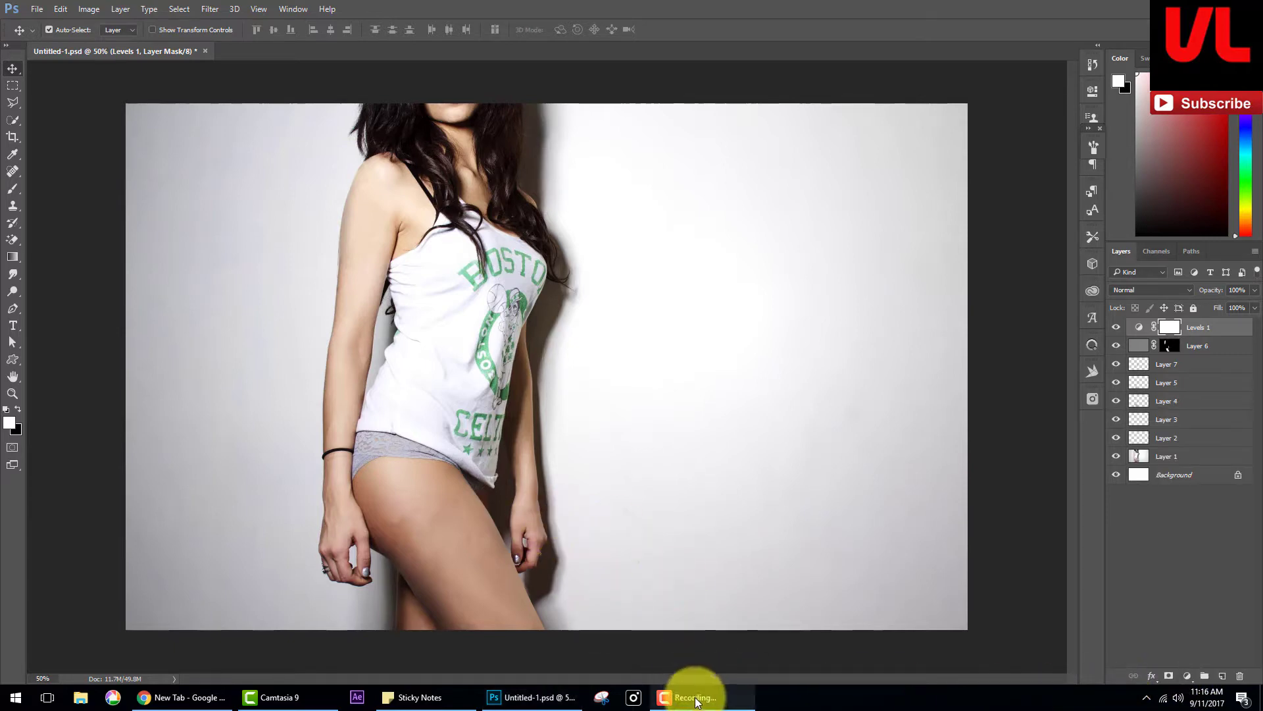
{"action": "left_click", "coordinate": [1117, 461]}
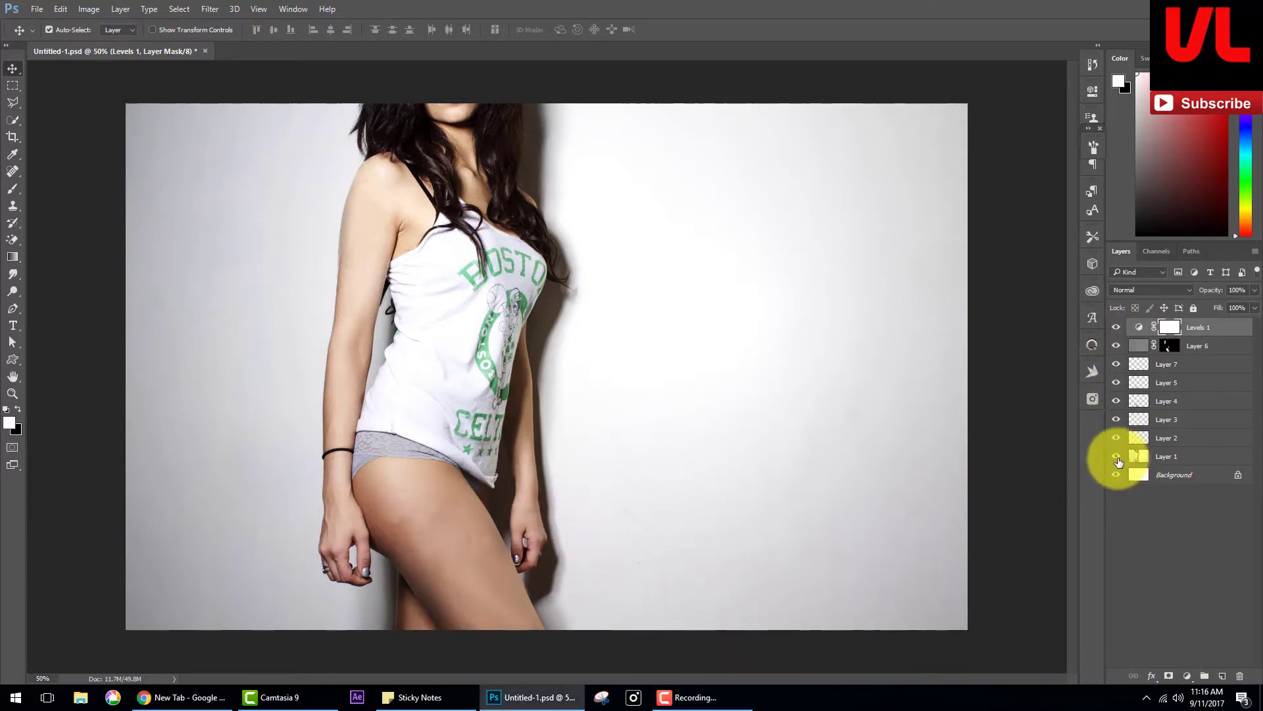
{"action": "left_click", "coordinate": [1118, 458], "text": "alt"}
{"action": "left_click", "coordinate": [1118, 461], "text": "alt"}
{"action": "left_click", "coordinate": [1119, 462], "text": "alt"}
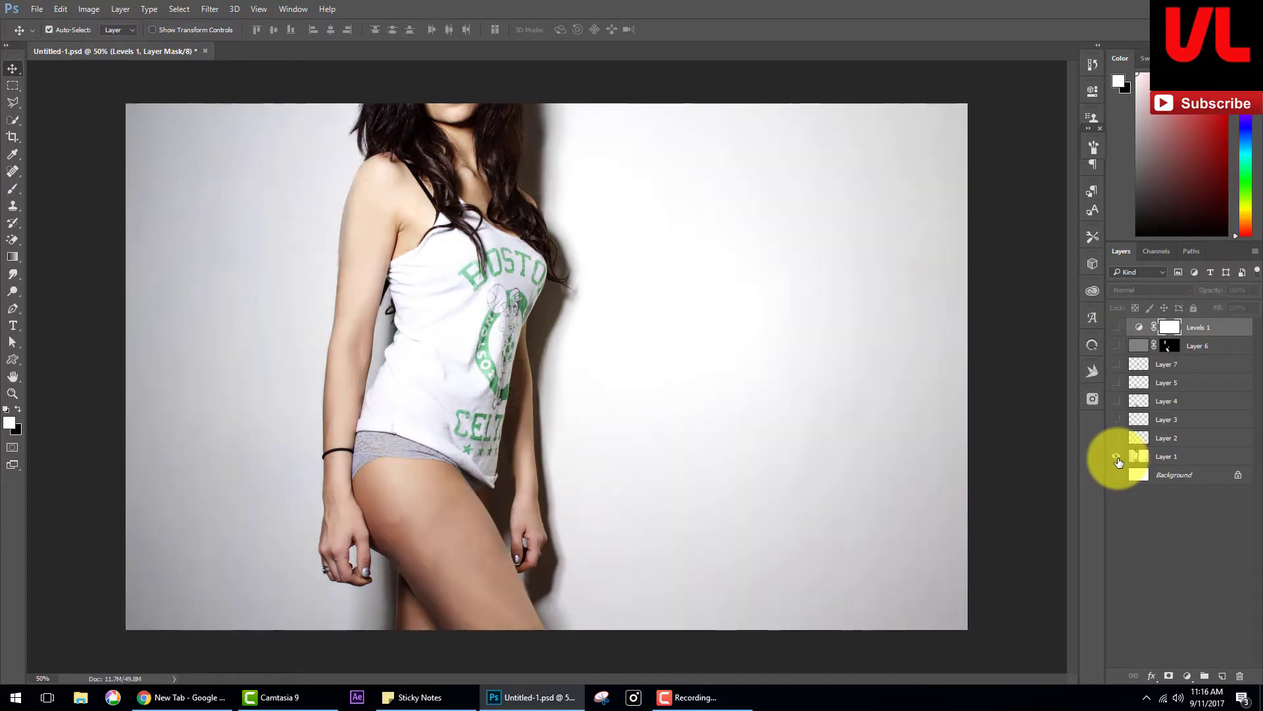
{"action": "left_click", "coordinate": [1118, 459], "text": "alt"}
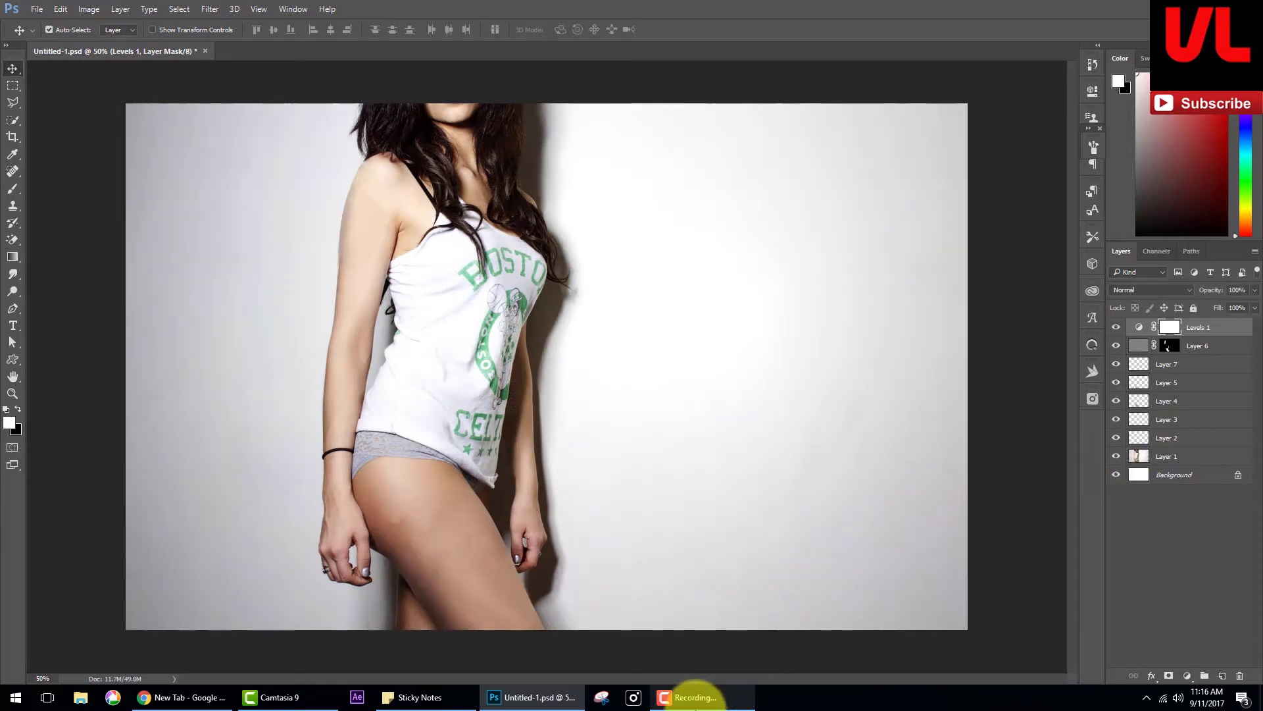
{"action": "left_click", "coordinate": [697, 697]}
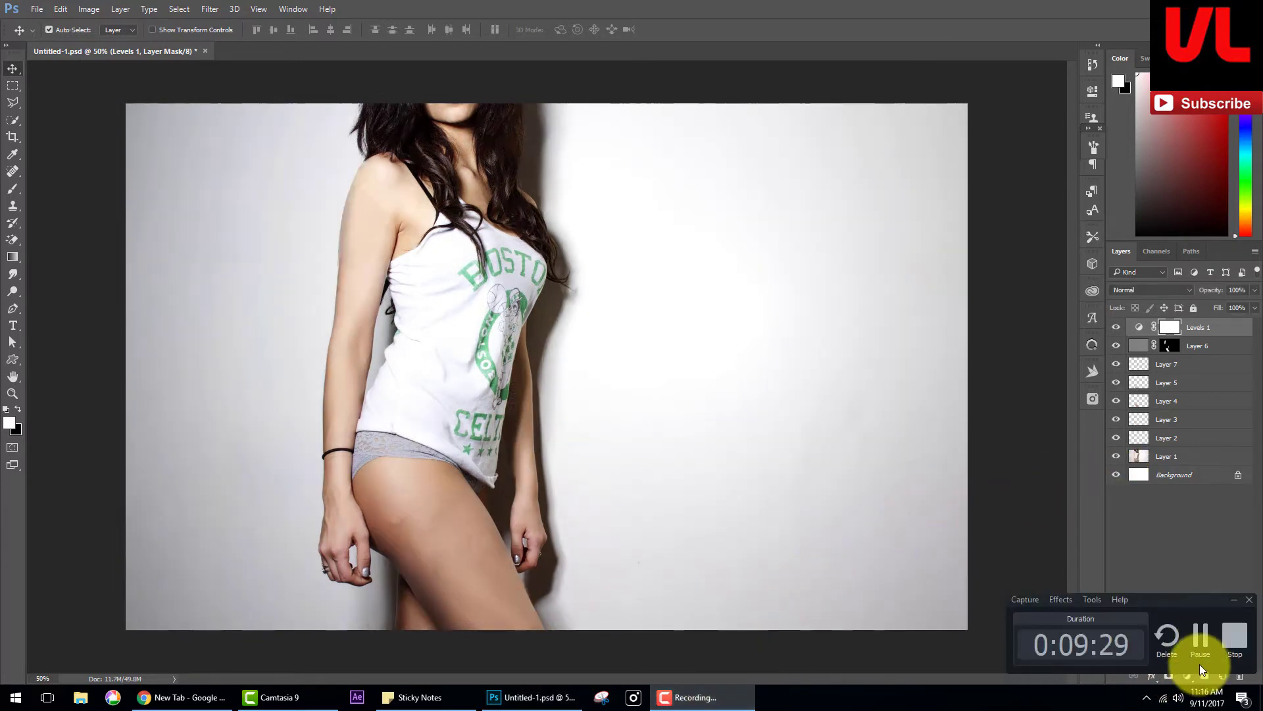
{"action": "left_click", "coordinate": [1235, 635]}
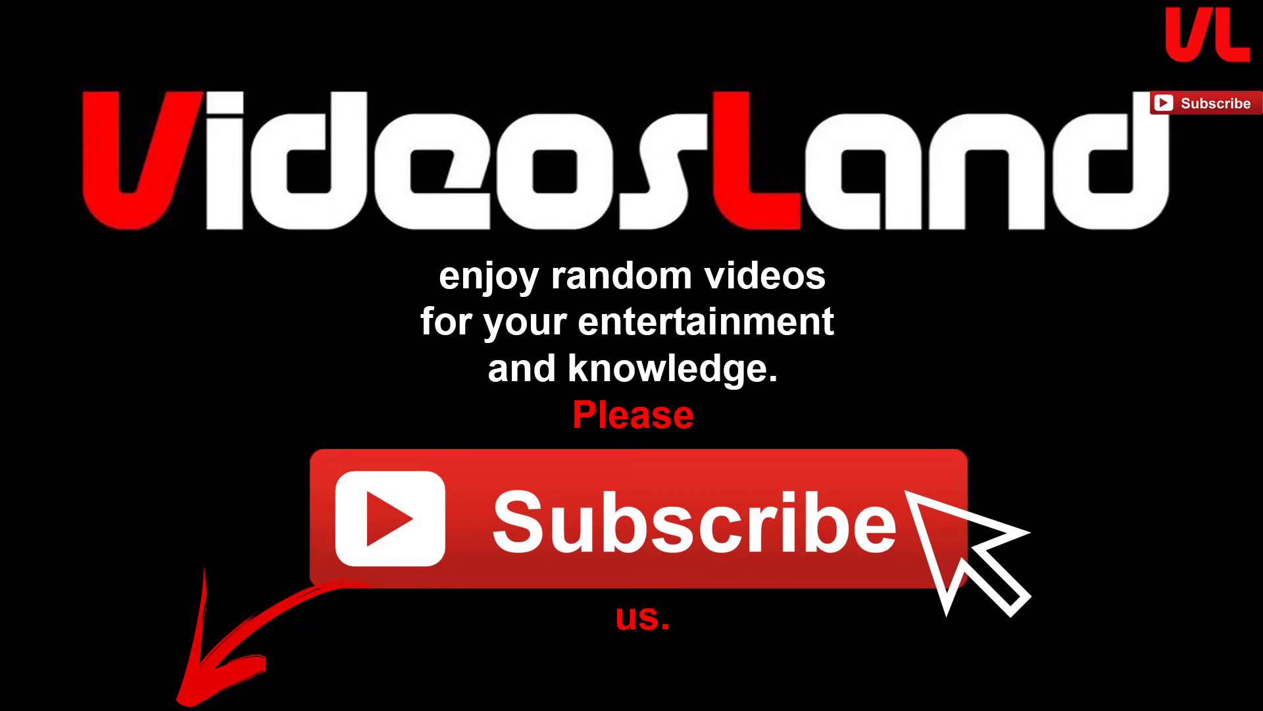